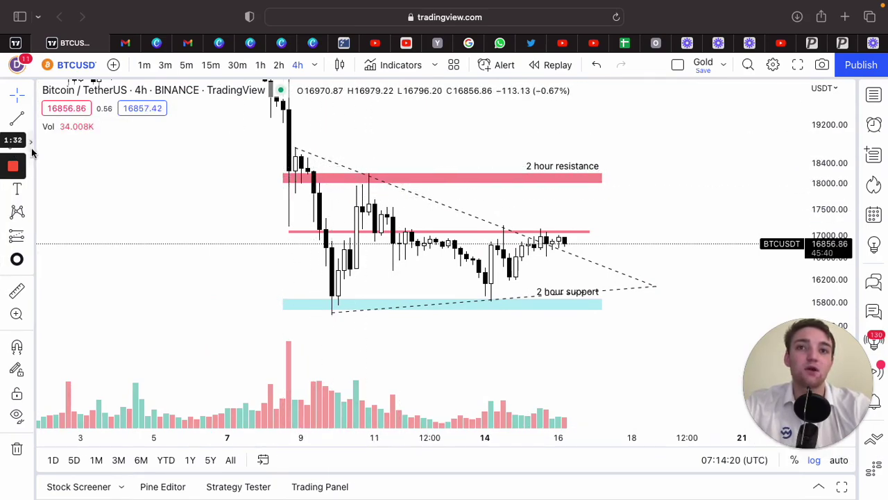
- Circle the early candle reactions and the 10 November highs at the 2 hour resistance zone with the Brush
click(30, 145)
click(29, 189)
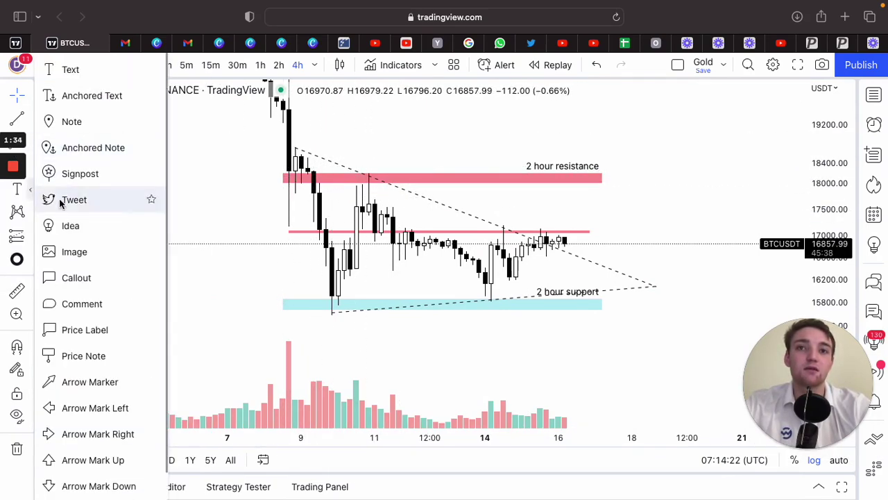
click(31, 167)
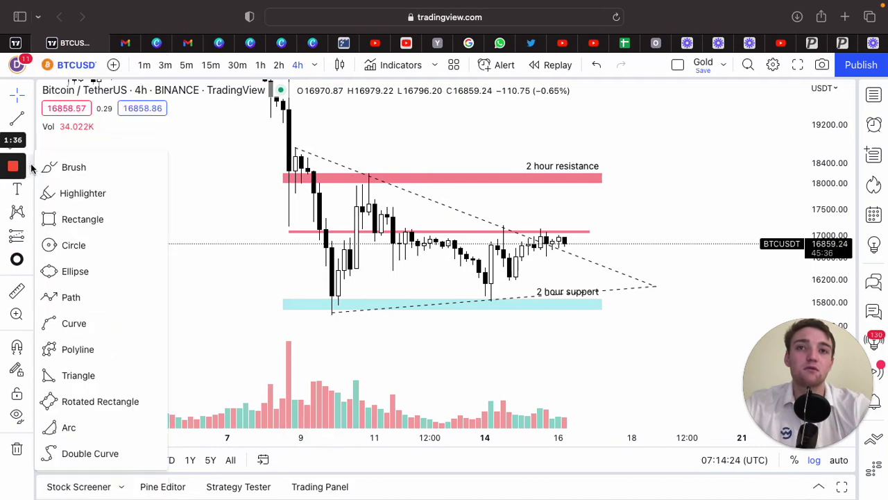
click(45, 168)
drag(301, 174, 285, 175)
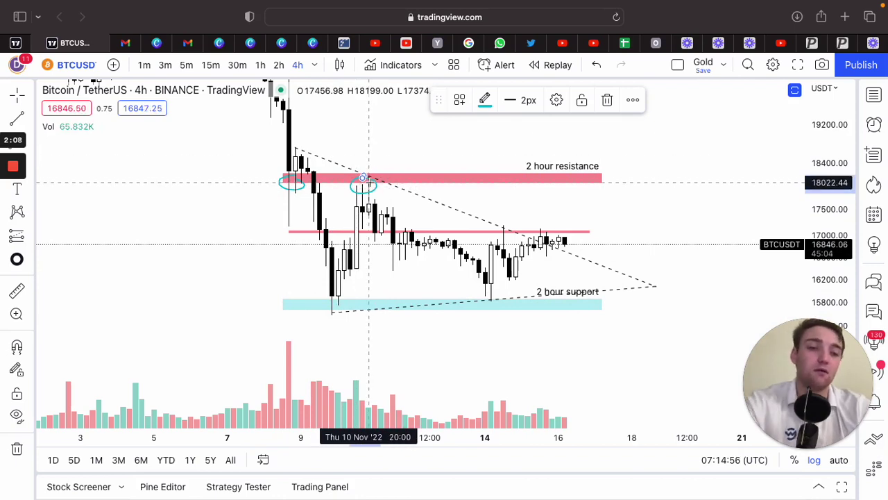
- Remove the freehand circles from the 2 hour resistance zone
key(BackSpace)
click(301, 188)
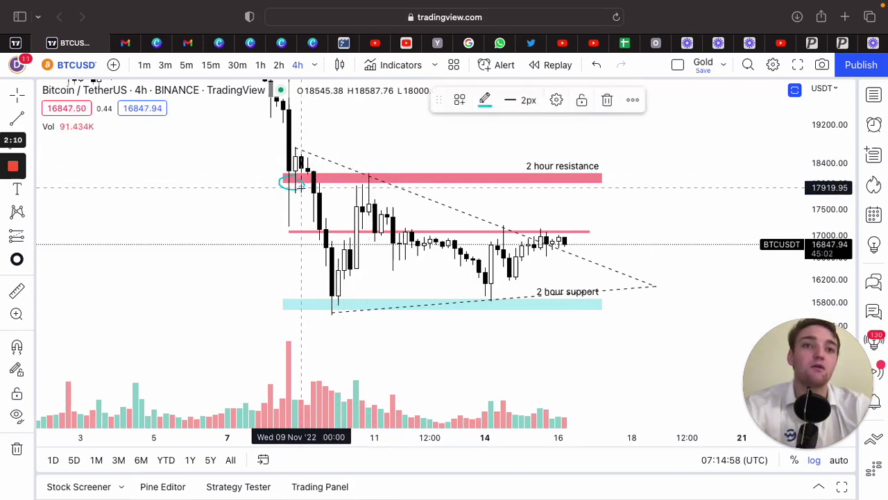
click(596, 66)
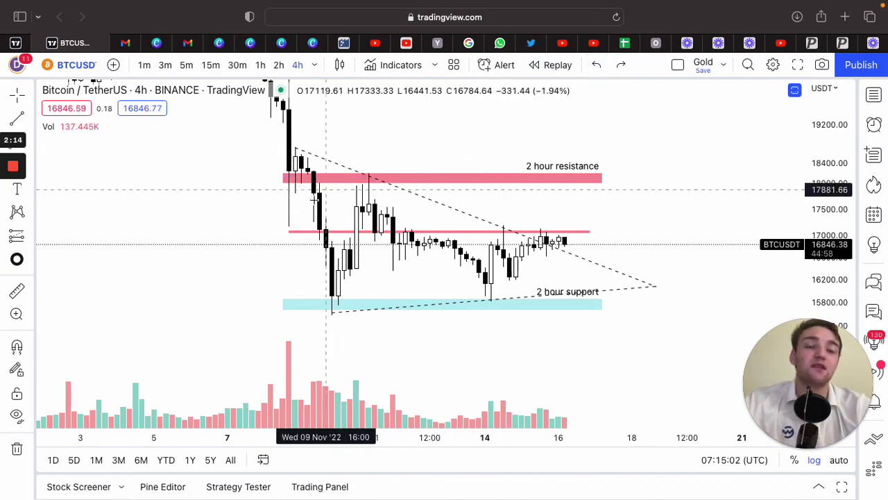
- Switch the BTCUSDT chart to the 1-hour timeframe
scroll(389, 250, left, 5)
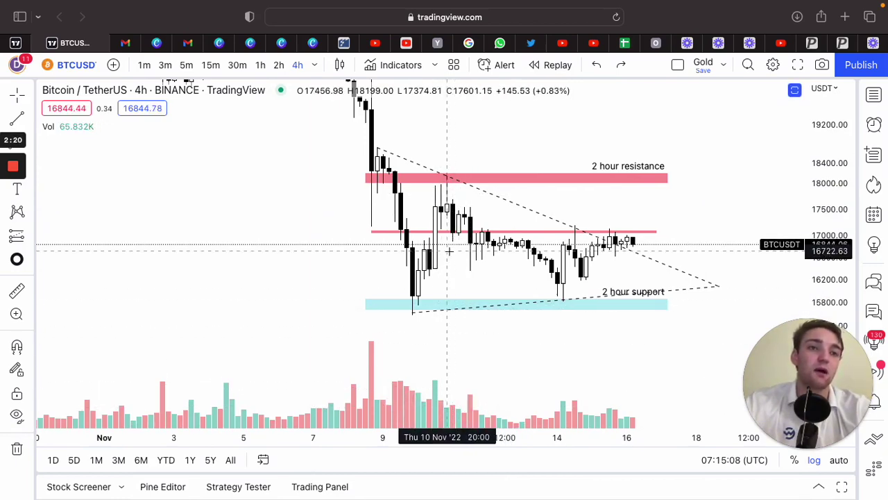
scroll(449, 251, right, 2)
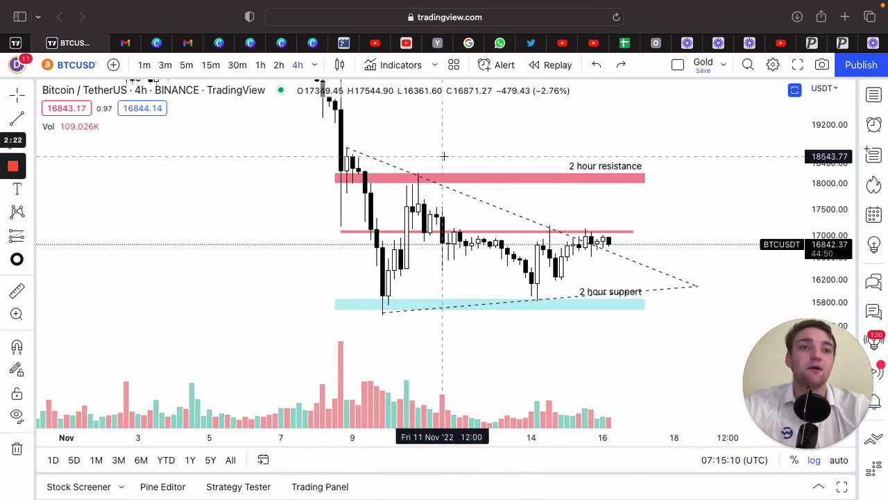
scroll(418, 159, up, 3)
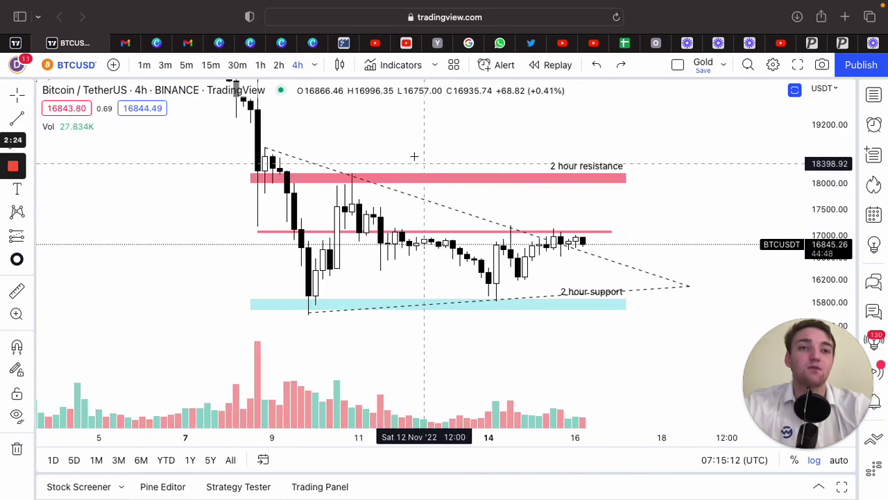
click(260, 64)
scroll(381, 149, down, 3)
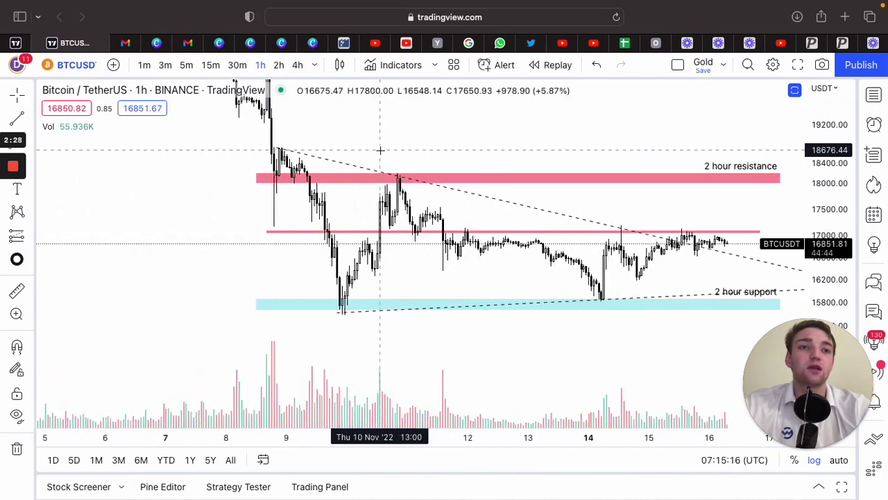
- Circle the candle reactions at the 2 hour resistance zone around 8 and 9 November with the Brush
scroll(381, 149, left, 3)
scroll(380, 148, up, 2)
scroll(380, 149, right, 3)
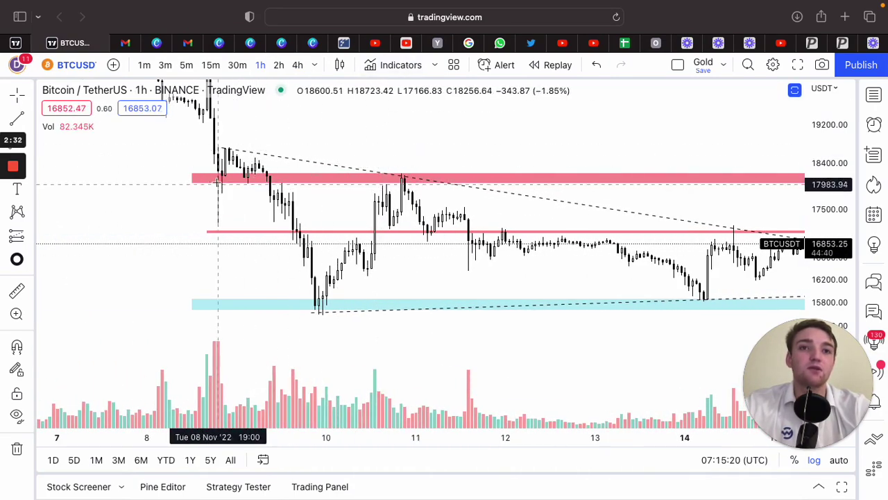
click(30, 142)
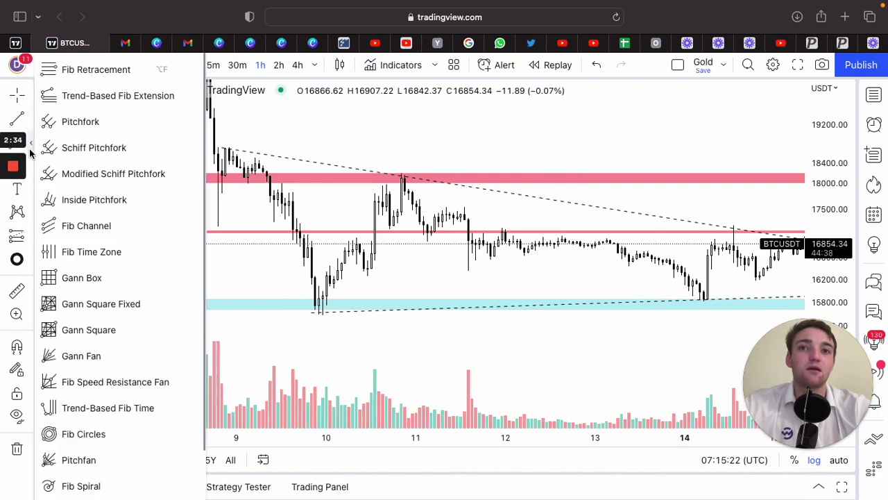
click(29, 167)
click(30, 166)
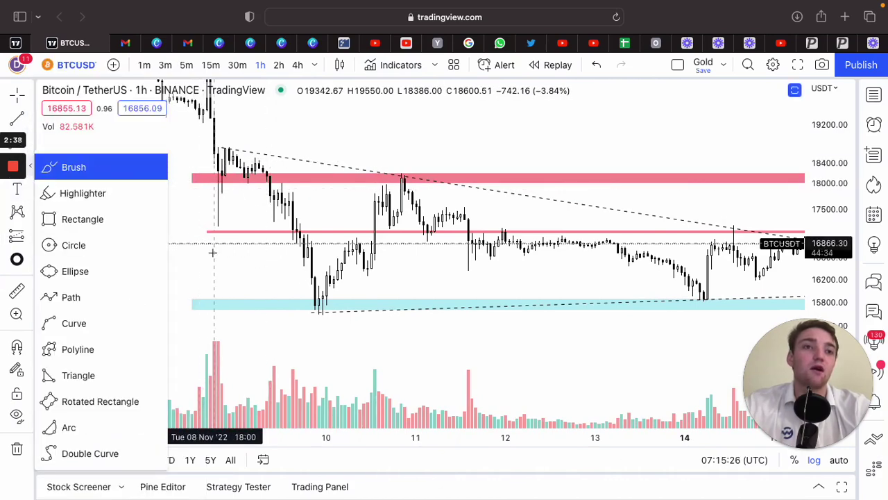
mouse_move(234, 177)
mouse_down()
mouse_move(215, 182)
mouse_move(224, 195)
mouse_move(235, 181)
mouse_move(228, 176)
mouse_move(254, 178)
mouse_move(257, 197)
mouse_move(271, 179)
mouse_move(256, 177)
mouse_up()
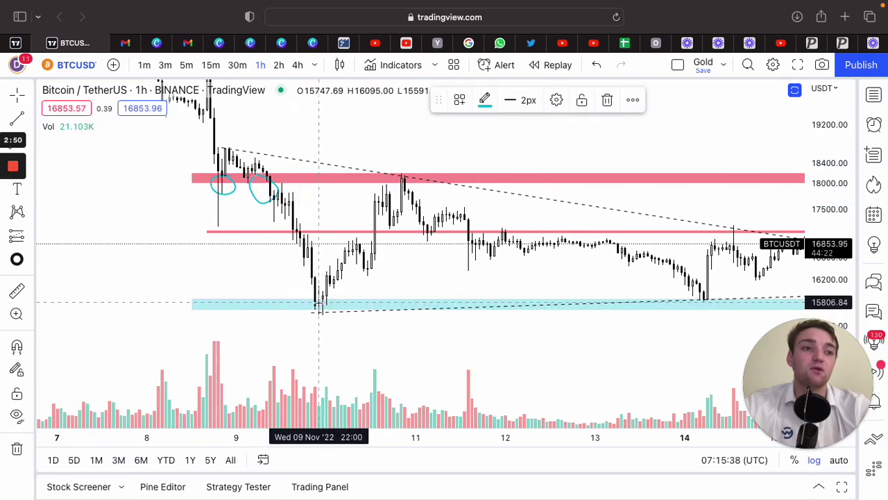
- Circle the two lows at the 2 hour support zone and the 10 November high at the 2 hour resistance zone
scroll(322, 302, right, 5)
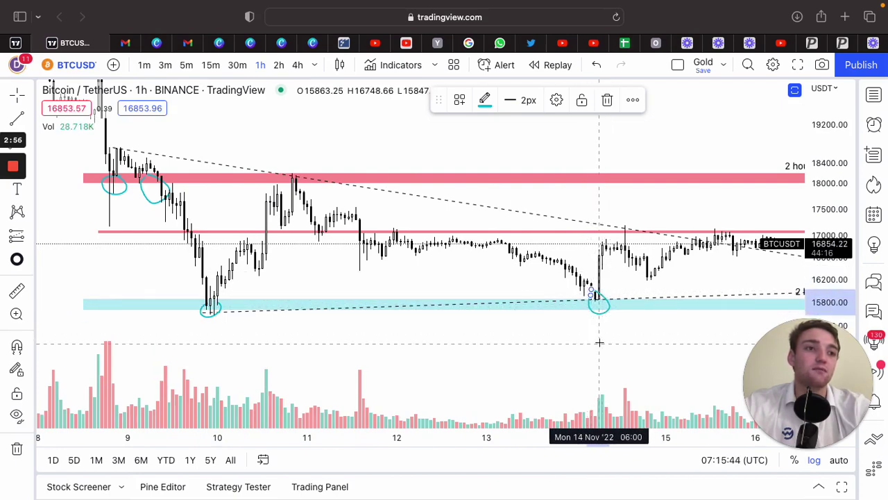
scroll(606, 281, right, 3)
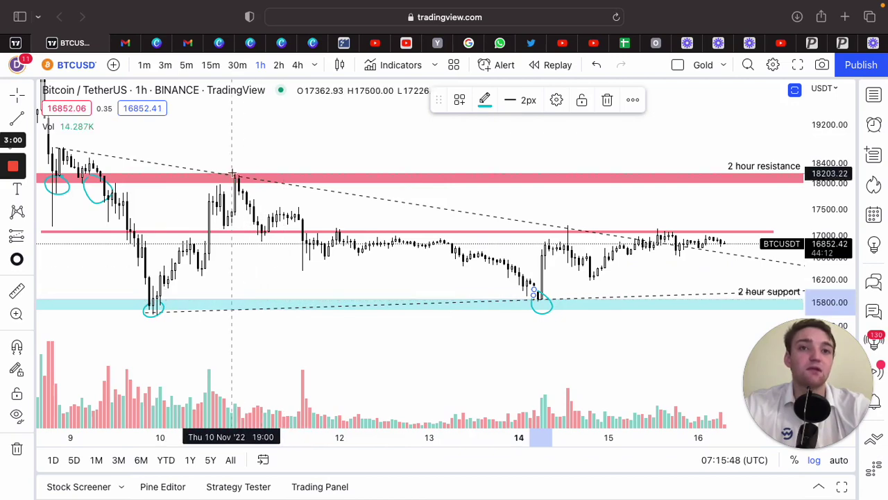
mouse_move(237, 171)
mouse_down()
mouse_move(227, 179)
mouse_move(234, 175)
mouse_up()
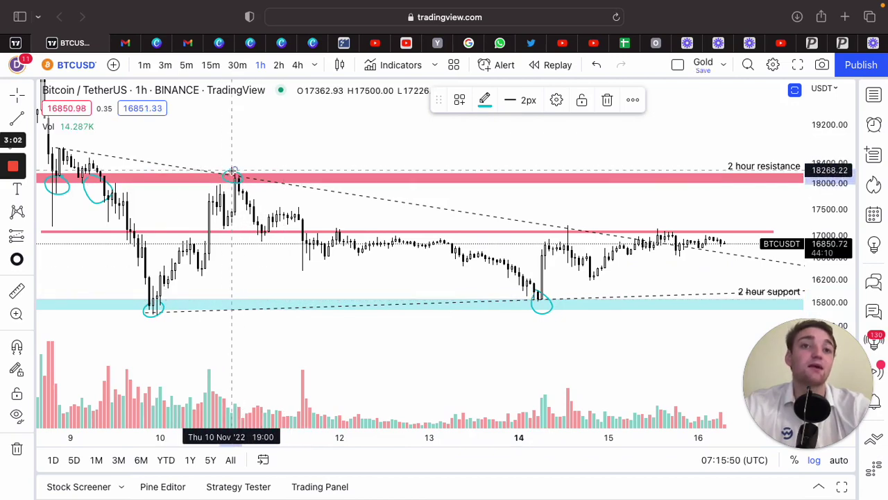
- Thicken the narrow middle resistance zone by raising its upper edge to about 17194, and deselect it
scroll(377, 231, left, 5)
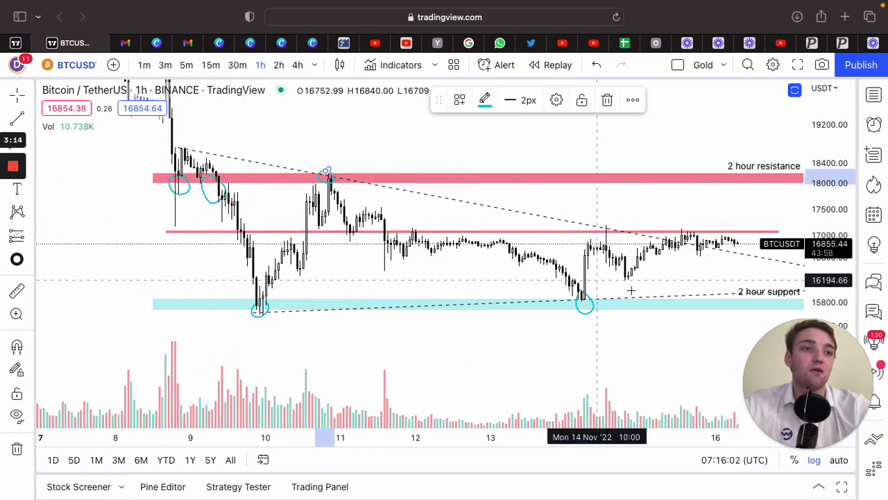
click(778, 230)
drag(779, 230, 780, 227)
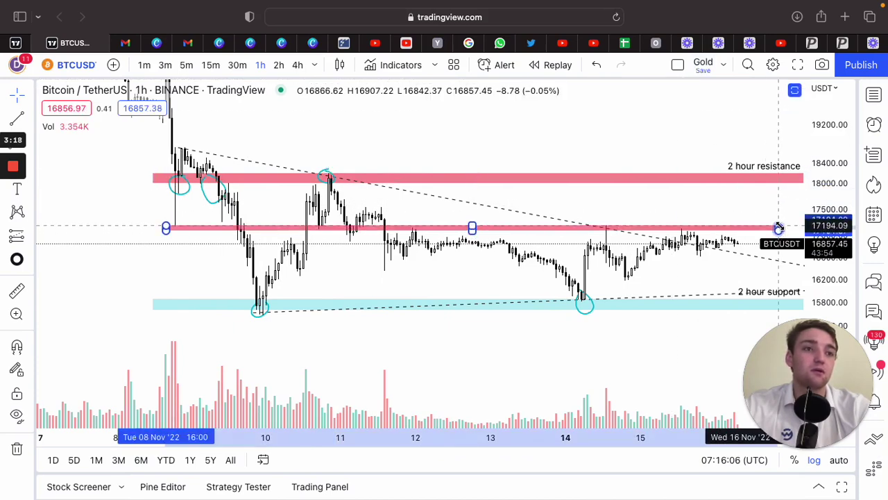
click(635, 208)
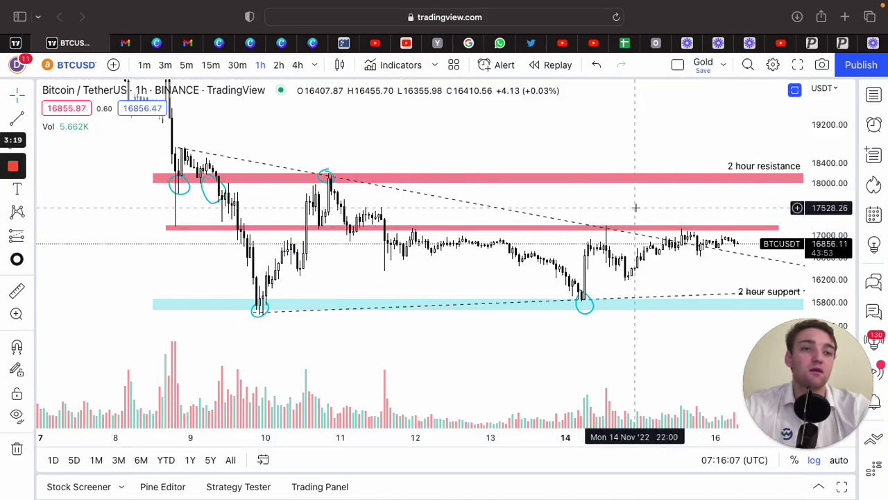
- Circle the price touches along the middle resistance zone with the Brush and sketch a projected rise from the current price toward the 2 hour resistance
click(29, 146)
click(29, 171)
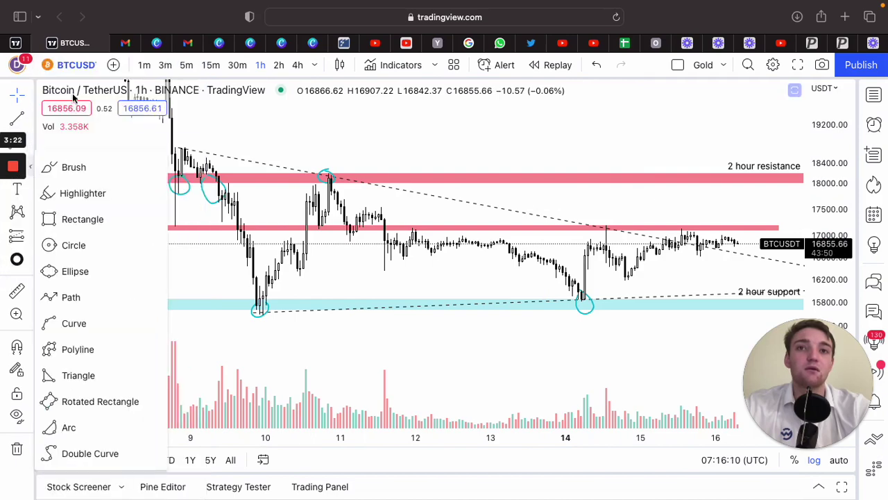
click(74, 166)
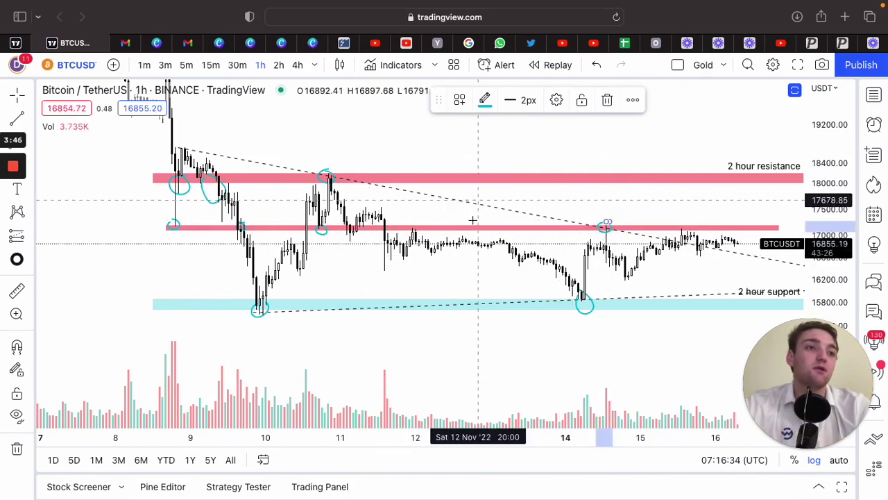
scroll(539, 180, right, 3)
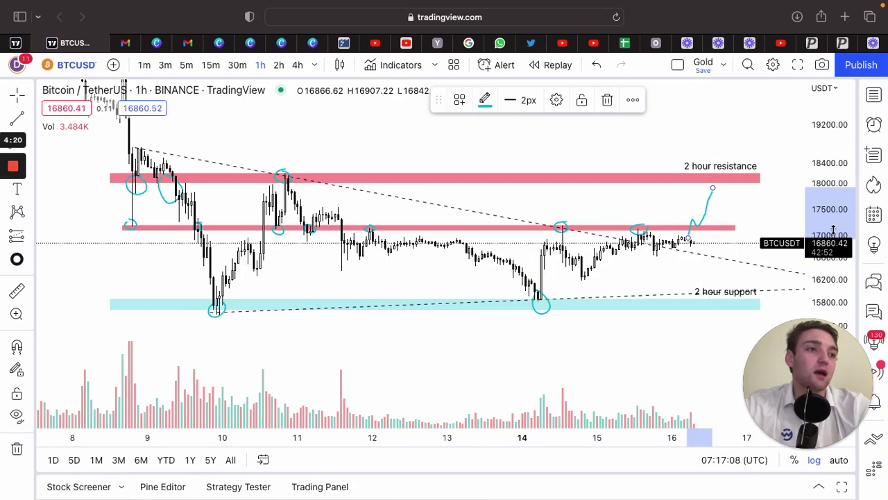
- Try freehand brush strokes between the two resistance zones and across the 2 hour resistance, undoing each stroke
scroll(832, 231, up, 3)
scroll(693, 295, left, 5)
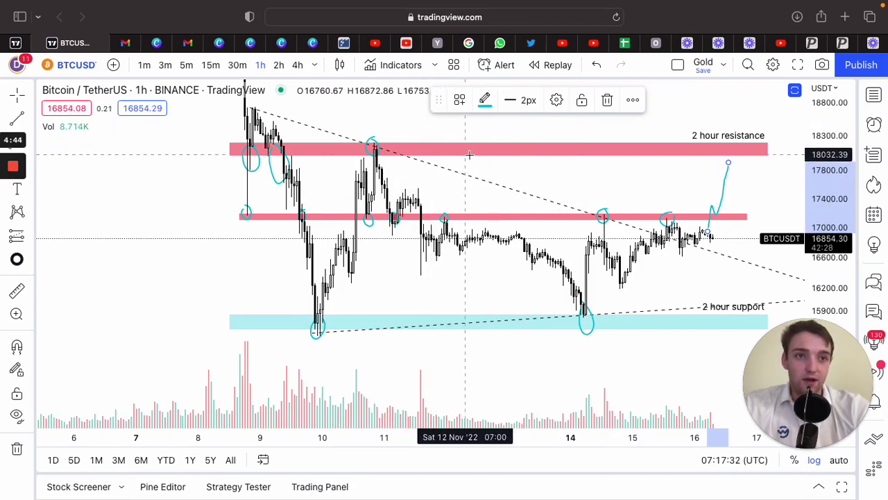
drag(488, 159, 498, 210)
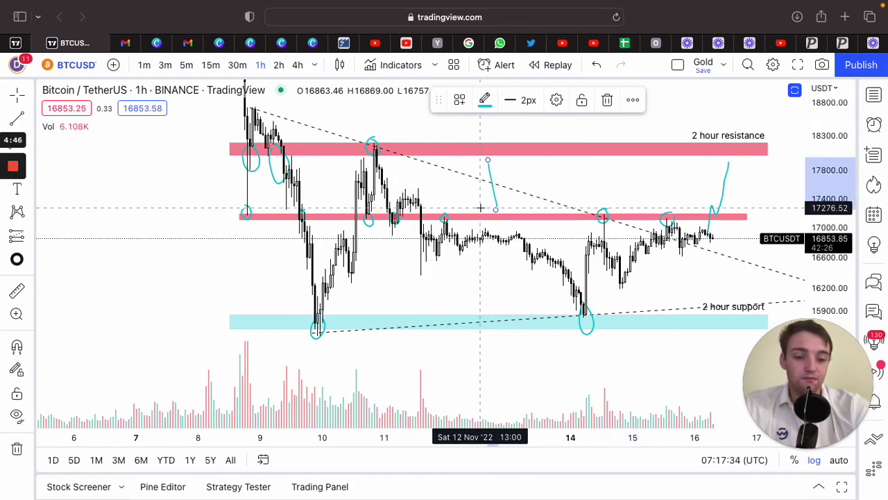
key(super+z)
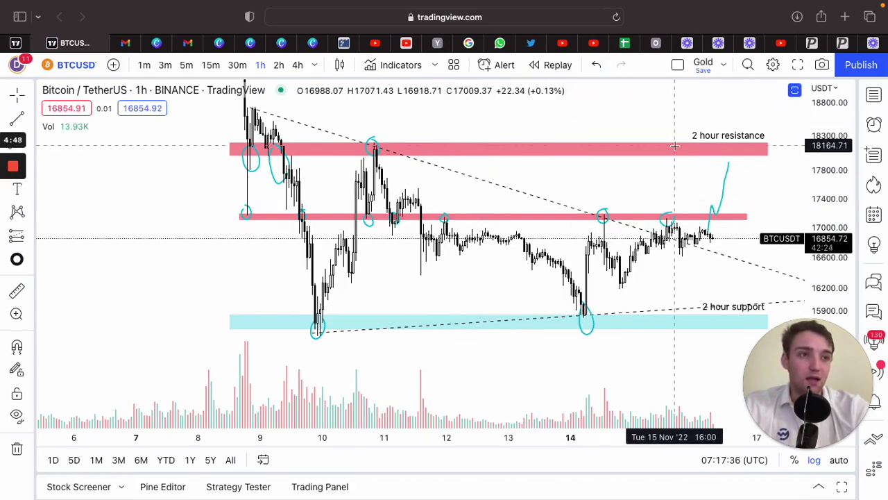
drag(675, 145, 632, 149)
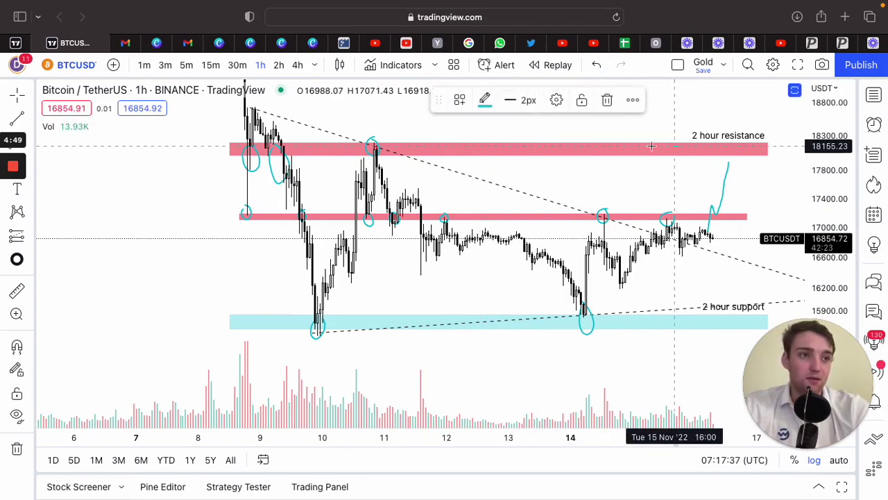
click(593, 70)
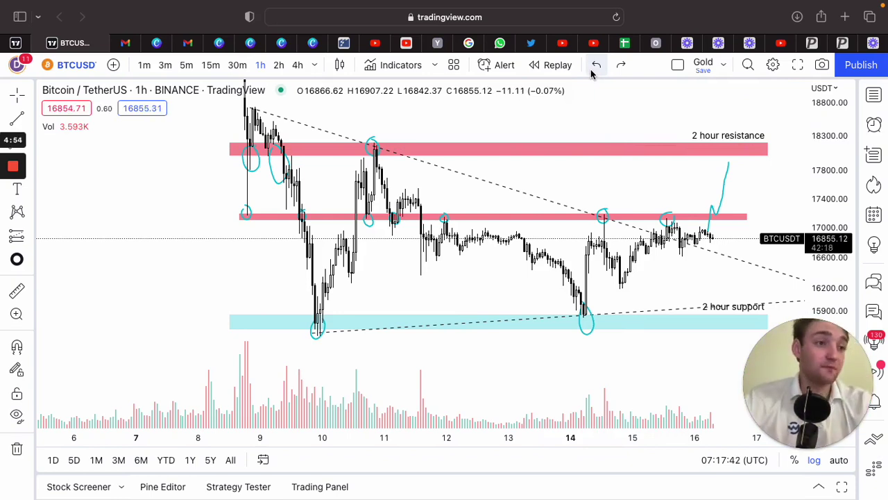
- Undo the projected path and the circles on the middle zone, keeping the thickened zone and the circle on the 10 November high
click(594, 69)
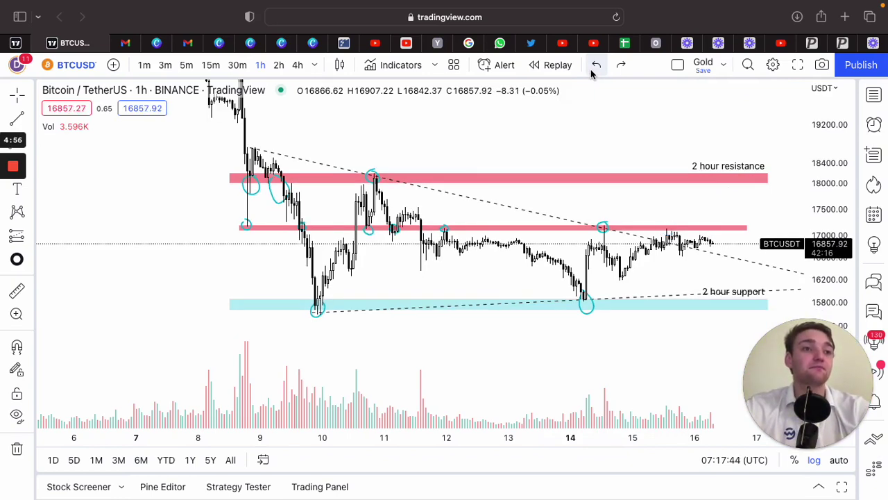
click(594, 70)
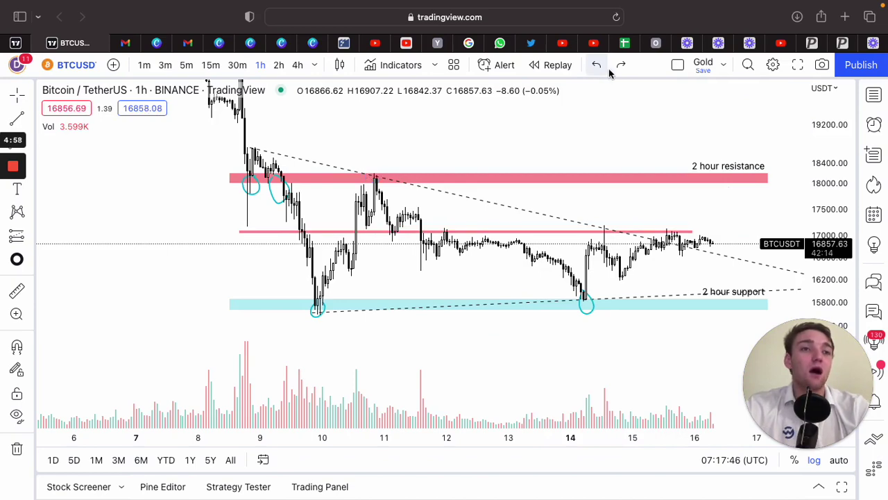
click(618, 67)
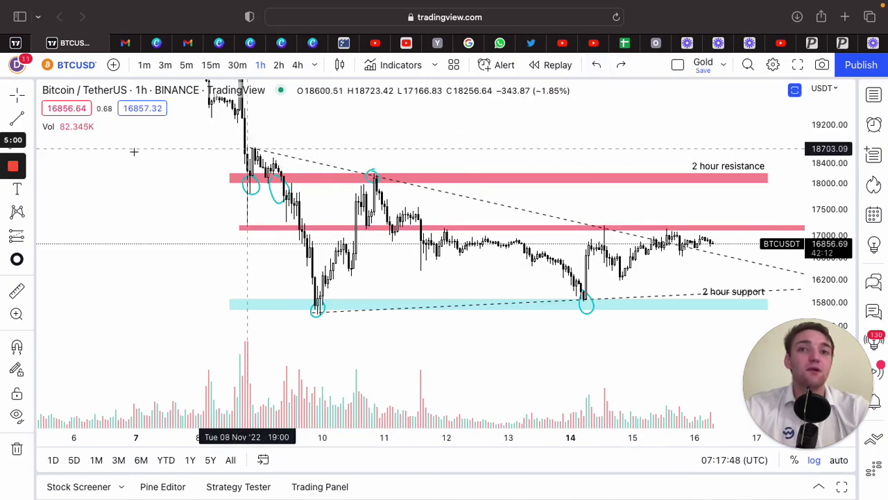
click(284, 196)
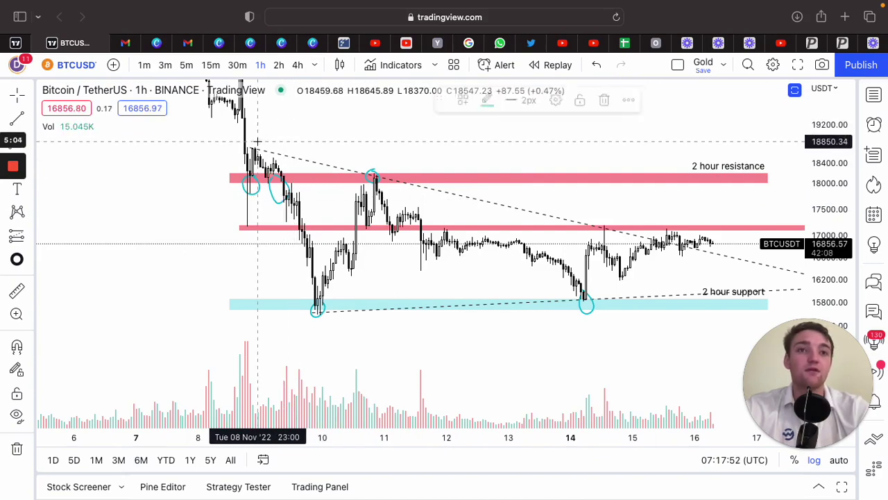
mouse_move(260, 142)
mouse_down()
mouse_move(587, 210)
mouse_move(651, 240)
mouse_up()
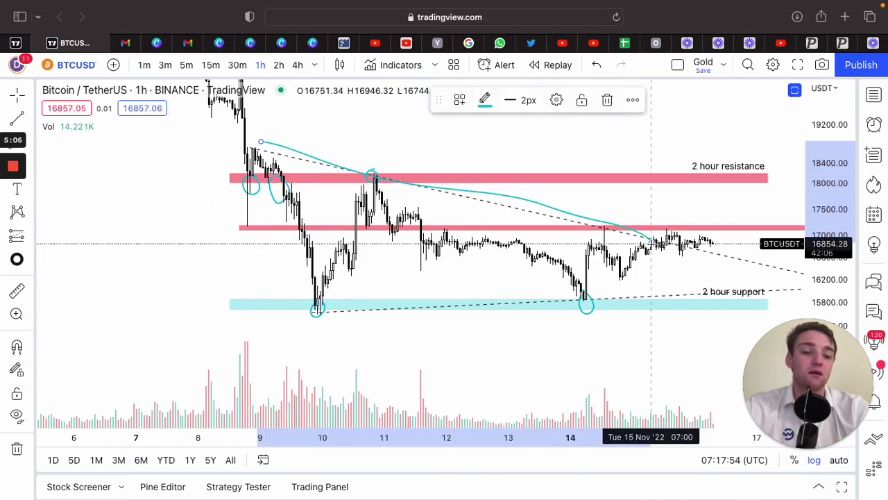
key(BackSpace)
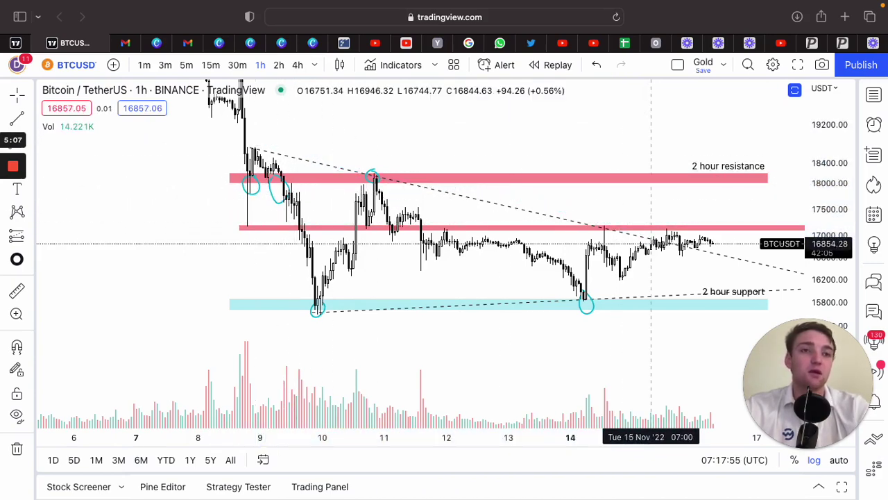
- Delete the three Brush circles along the 2 hour resistance zone, including the one on the 10 November high
click(21, 103)
click(284, 197)
key(BackSpace)
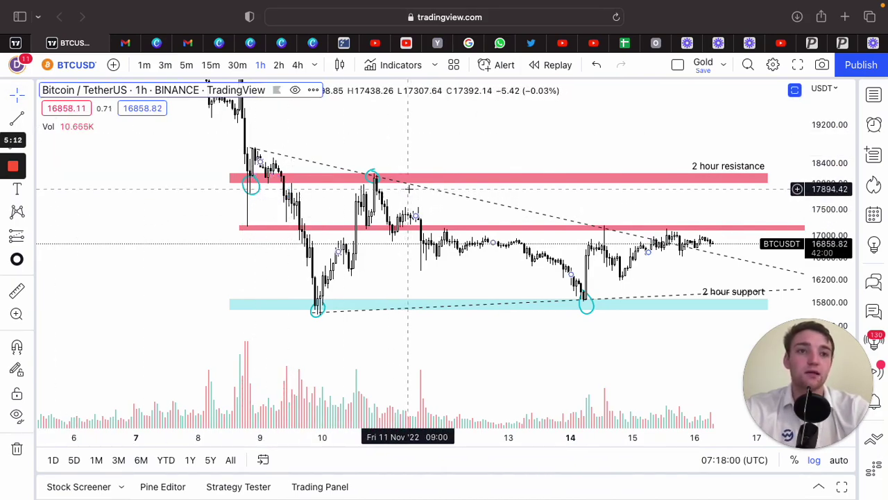
click(376, 179)
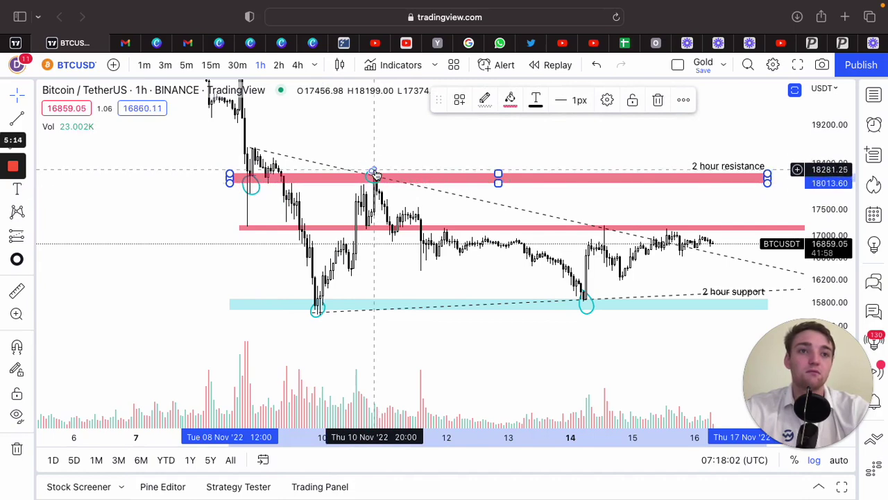
click(374, 163)
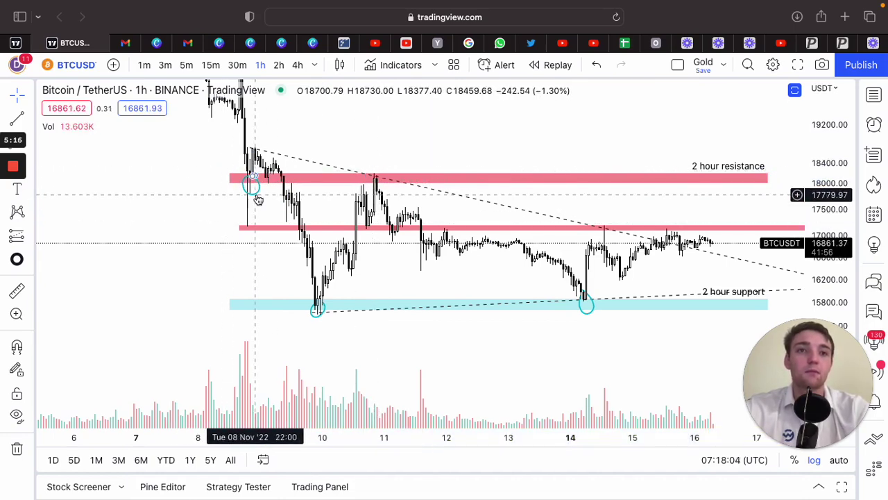
click(274, 226)
click(326, 271)
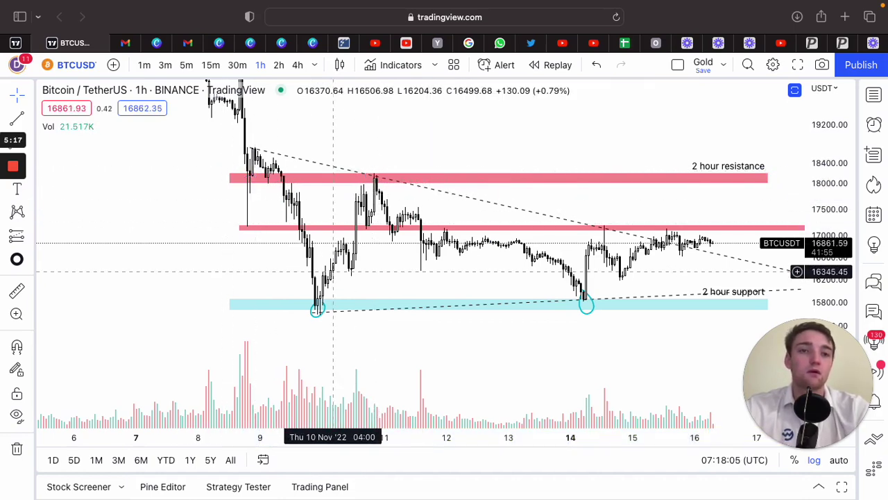
click(325, 311)
key(Delete)
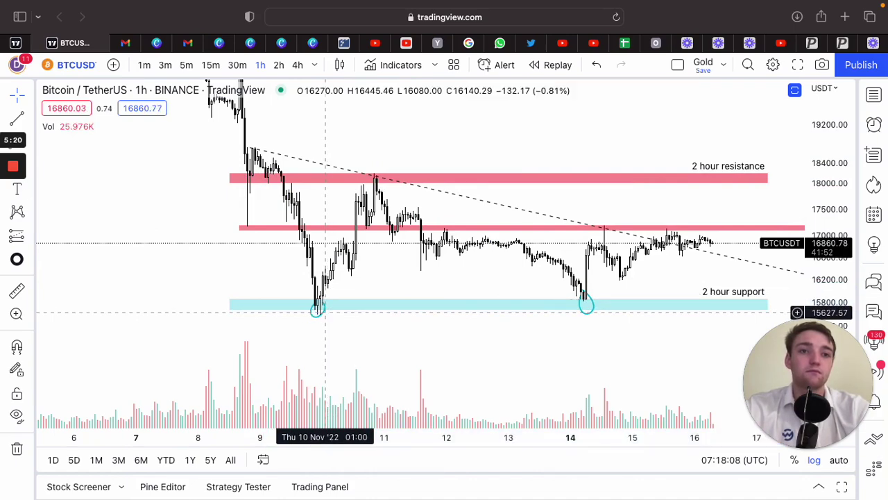
text(Z)
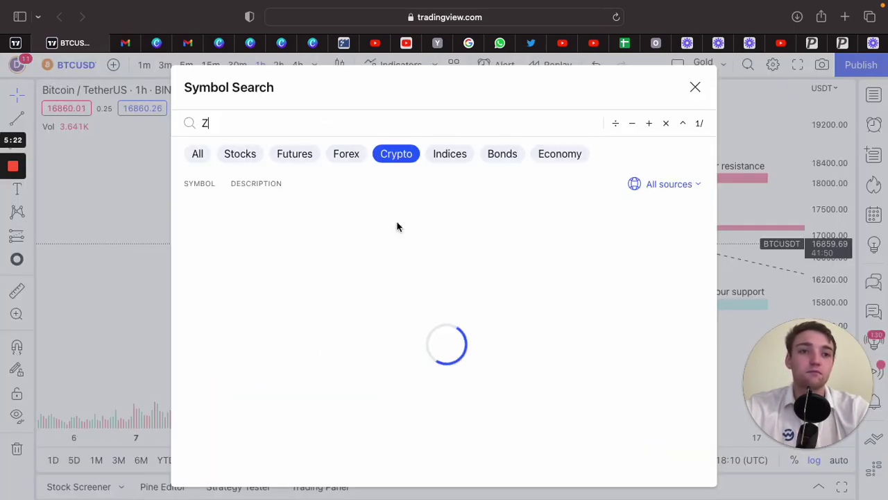
click(695, 87)
click(596, 64)
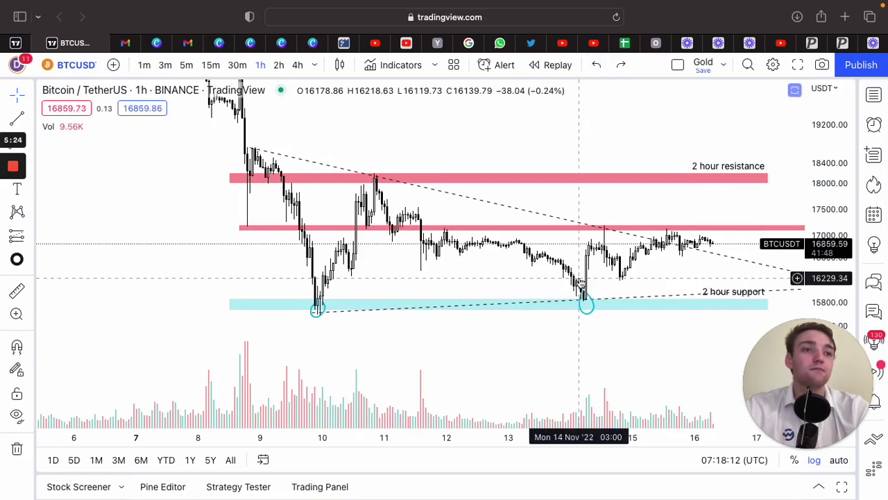
- Delete the Brush circles on the 14 November and 10 November lows at the 2 hour support, keeping the dashed trendline
click(587, 313)
key(Delete)
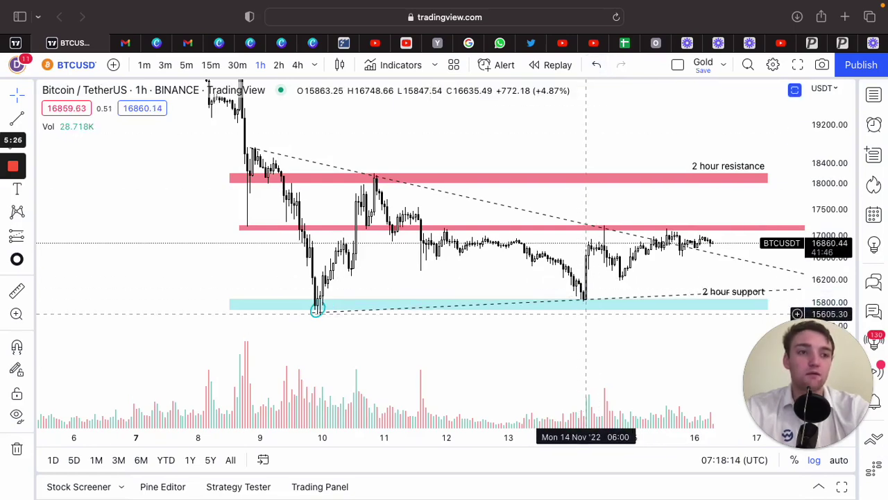
click(317, 310)
key(Delete)
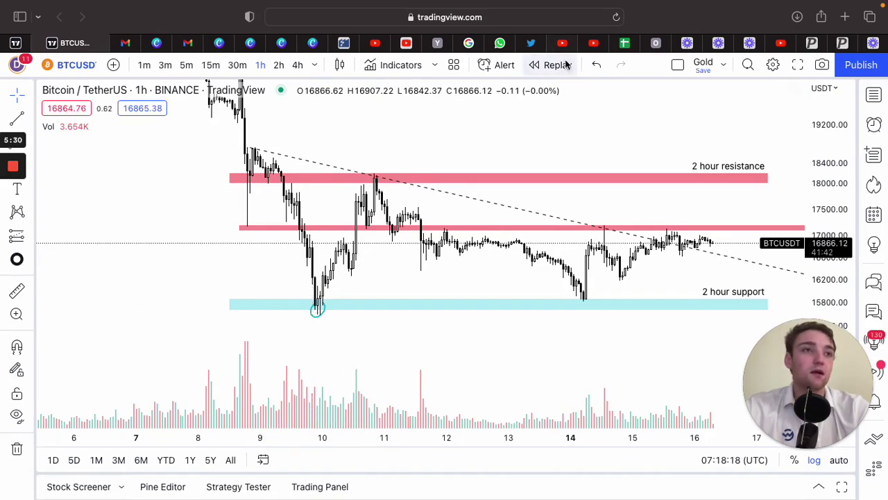
click(320, 309)
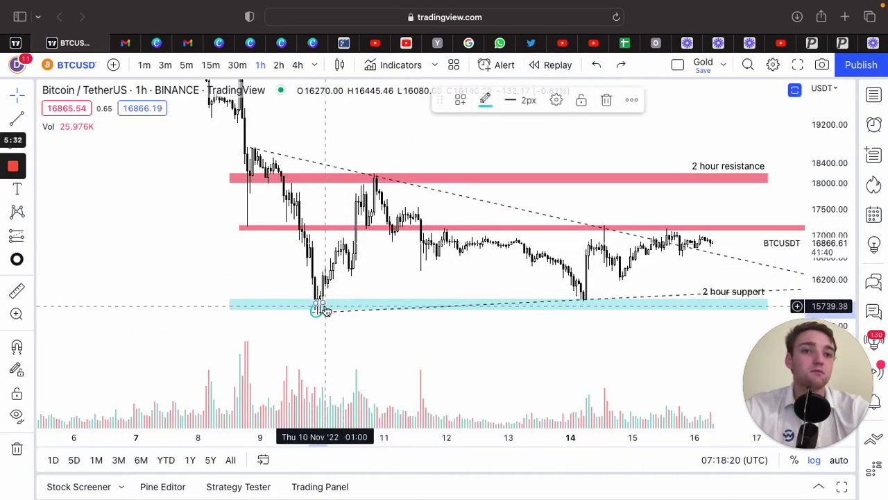
key(Delete)
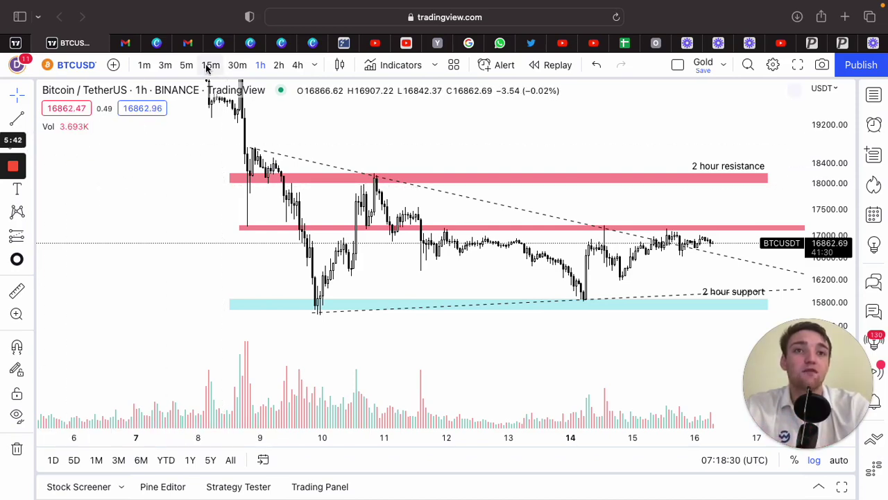
- Switch the chart to the 4h timeframe and enlarge the candles around the dashed triangle
click(297, 66)
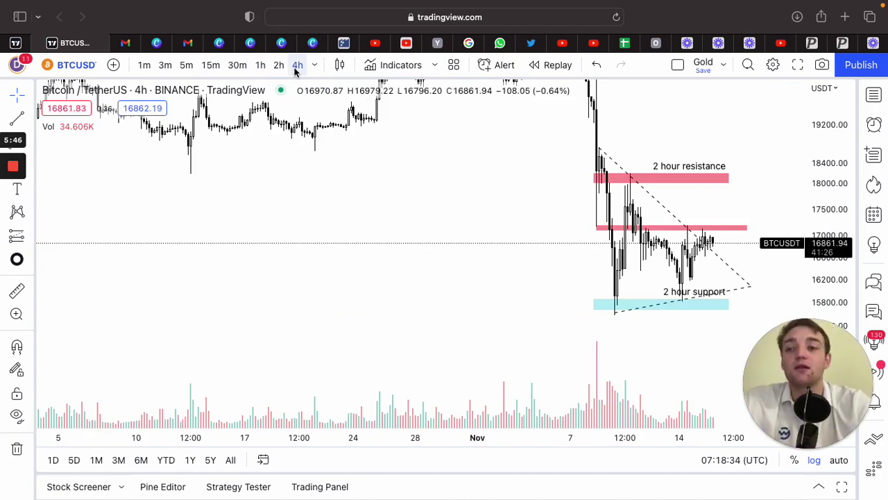
scroll(569, 164, up, 5)
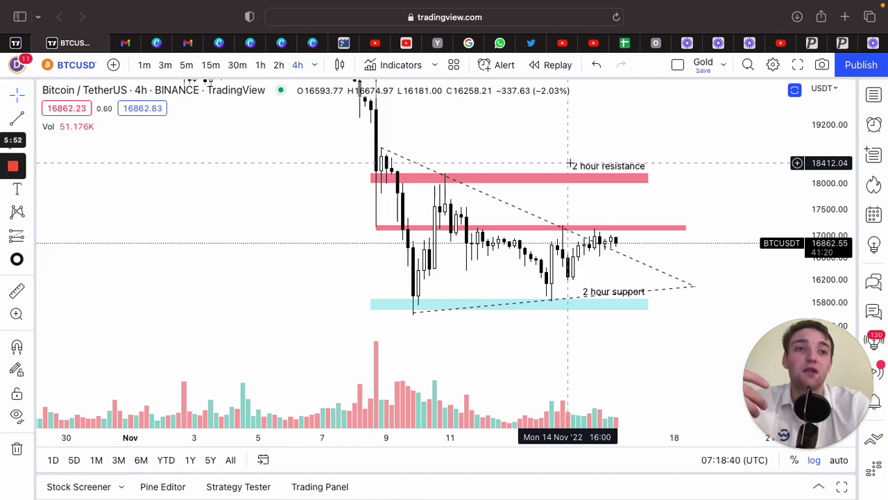
scroll(569, 163, right, 3)
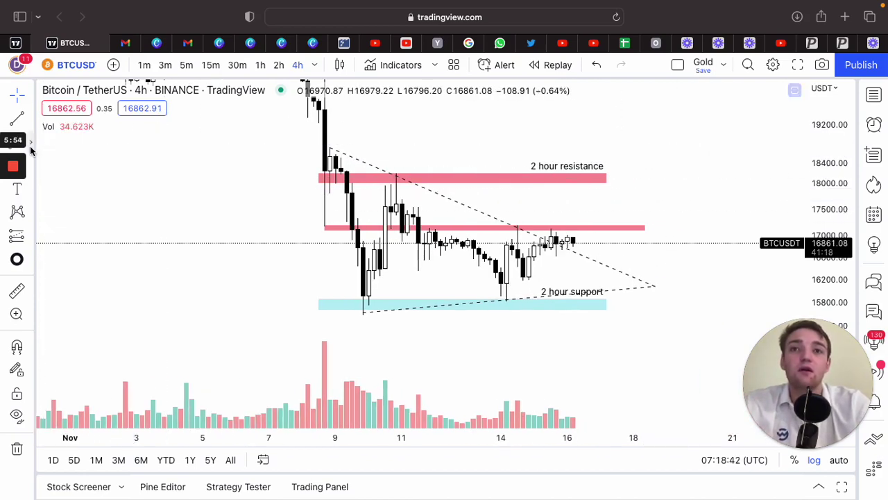
- With the Brush, circle the four price touches along the descending dashed trendline and the two lows on the rising one
click(30, 146)
click(30, 167)
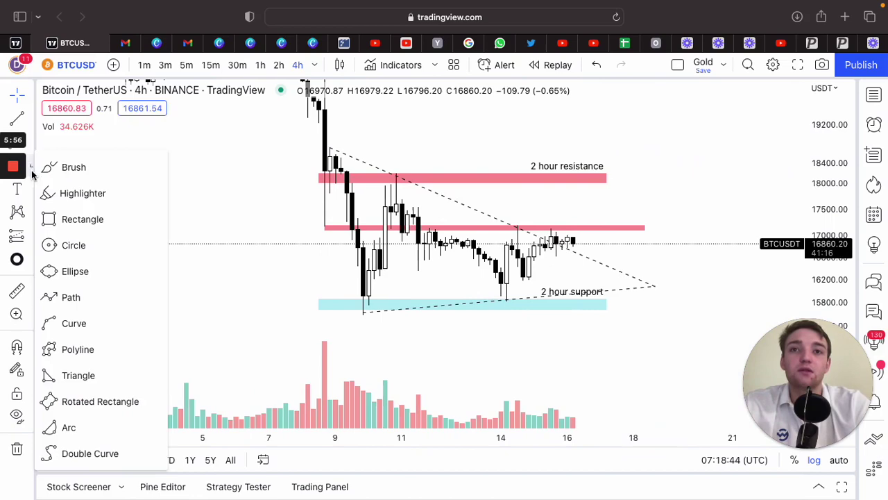
click(85, 165)
scroll(537, 119, up, 2)
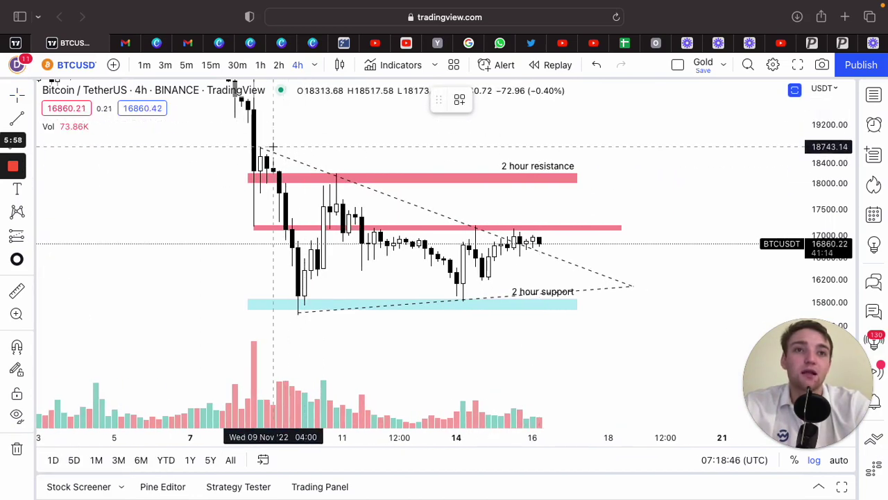
click(273, 149)
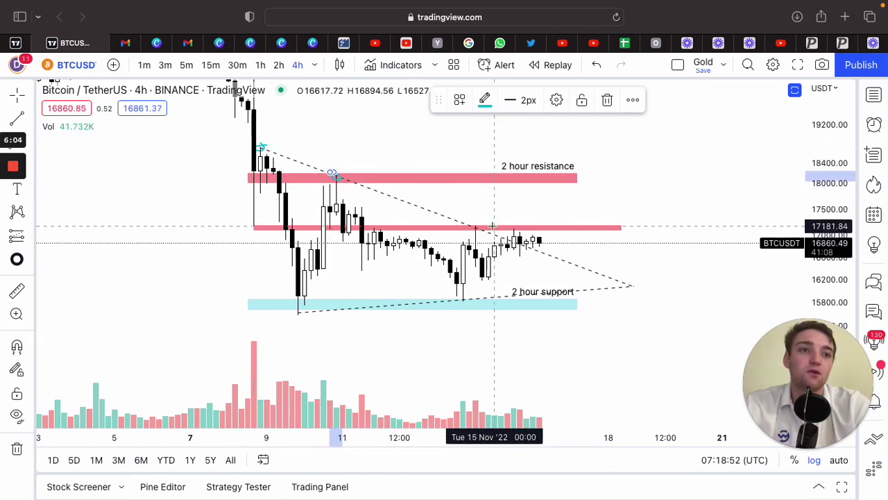
mouse_move(480, 219)
mouse_down()
mouse_move(471, 228)
mouse_move(474, 219)
mouse_up()
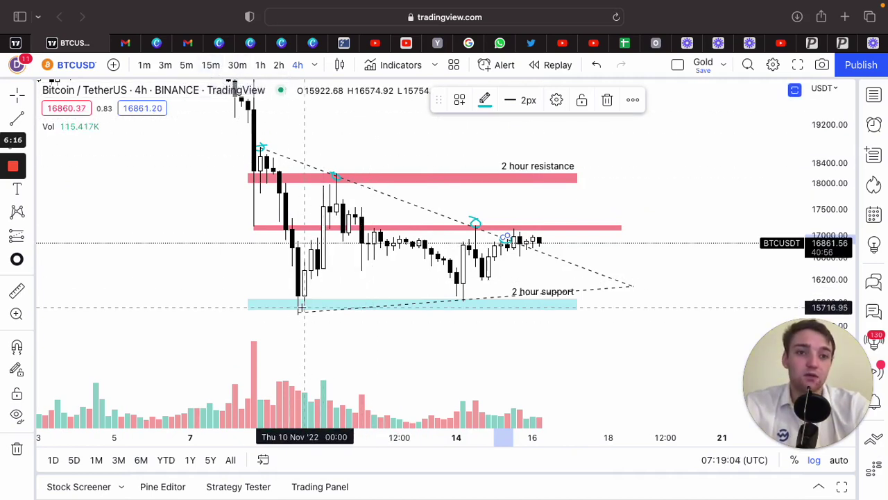
drag(296, 310, 299, 311)
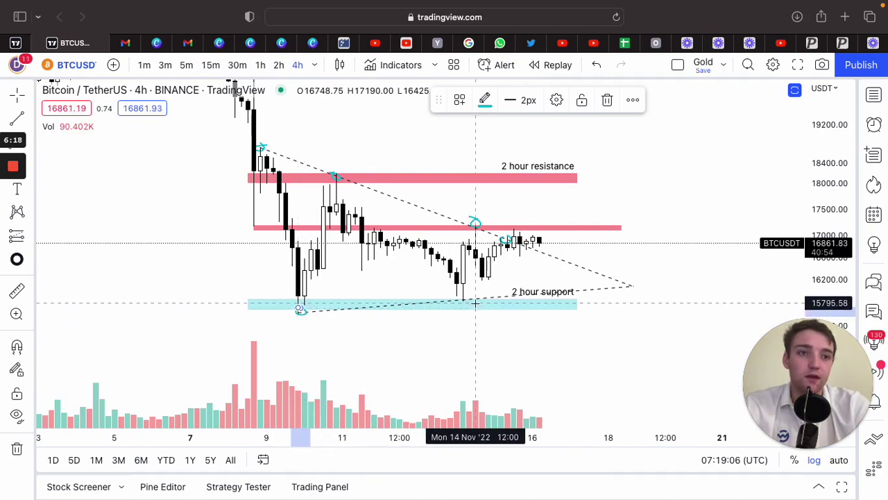
drag(464, 296, 463, 297)
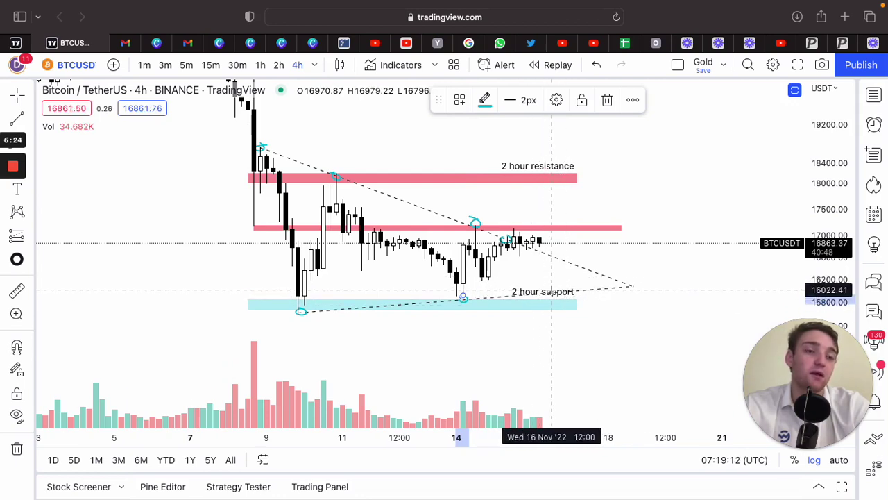
- Delete the circle on the 14 November low and undo the remaining trendline circles
key(Delete)
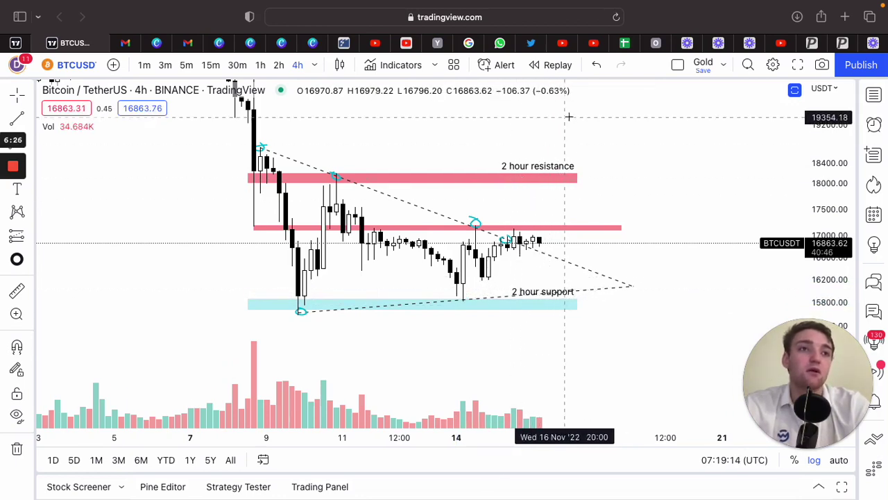
click(589, 65)
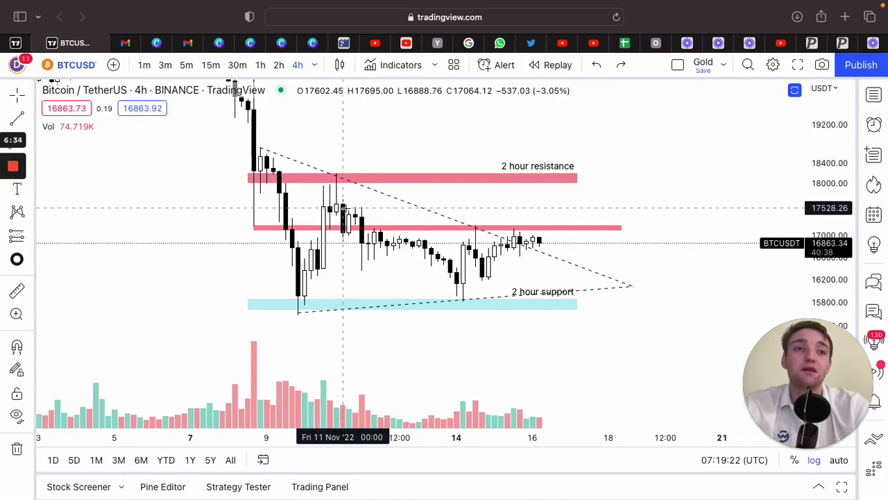
- Brush short horizontal strokes at the four successively lower highs along the descending dashed trendline, from 9 to 16 November
scroll(238, 303, down, 3)
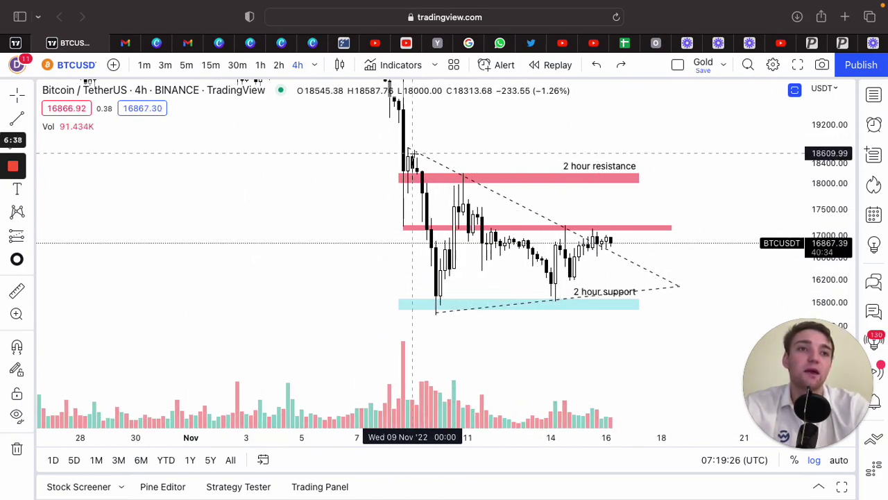
drag(408, 146, 432, 147)
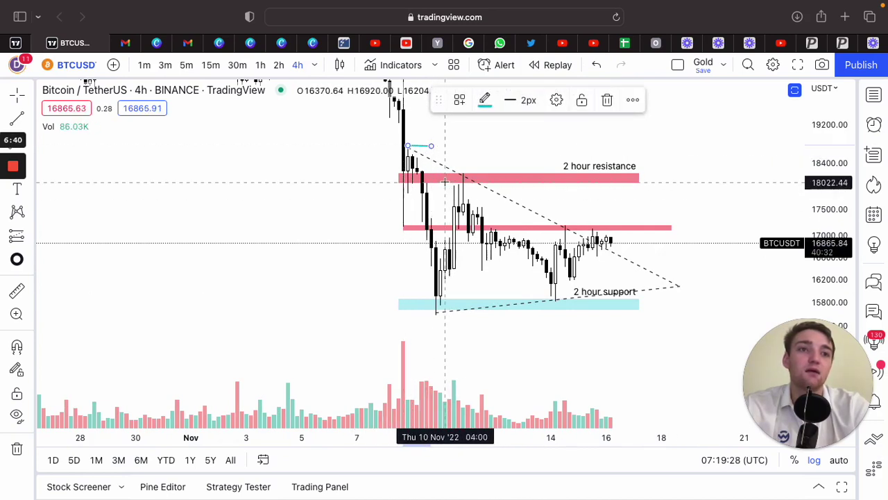
drag(449, 181, 485, 181)
click(483, 180)
click(537, 222)
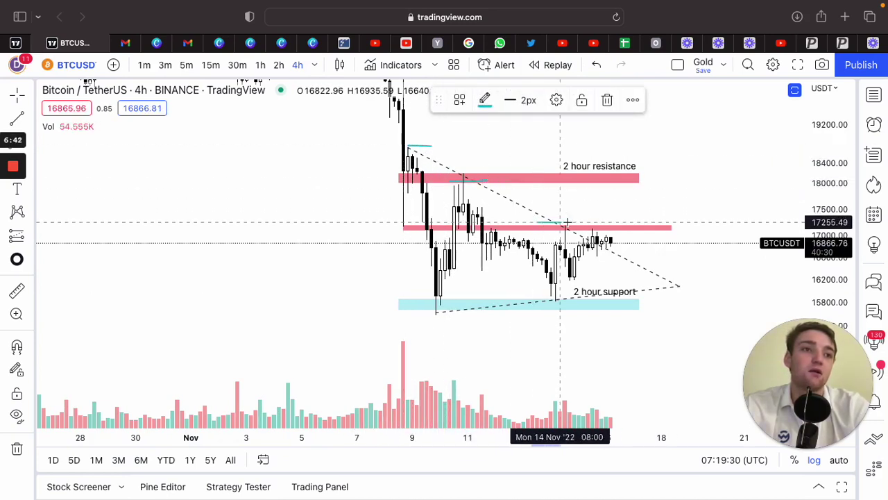
click(570, 222)
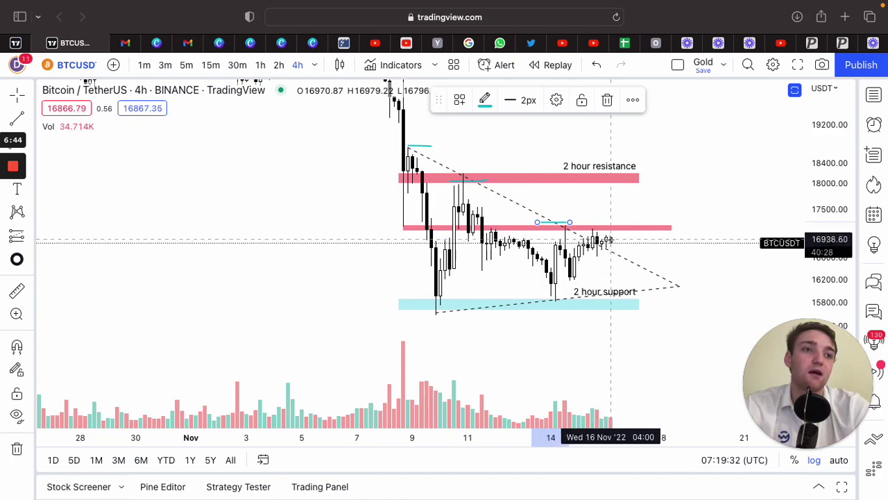
click(585, 231)
click(611, 232)
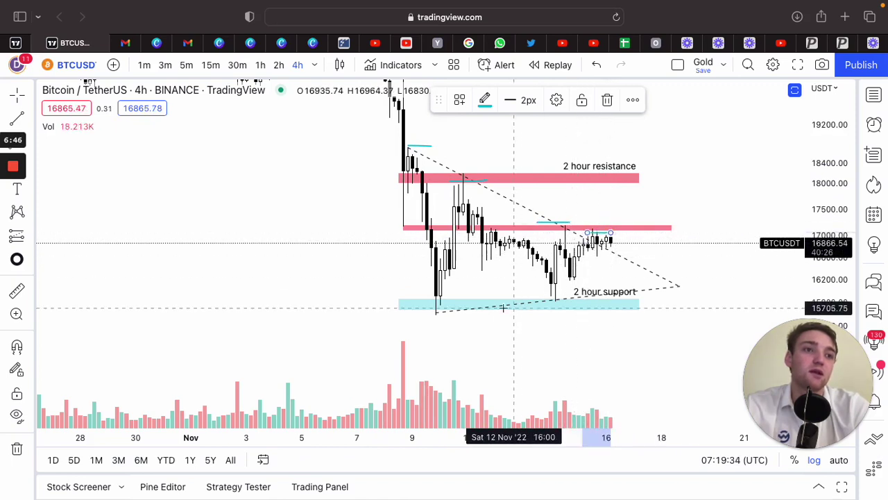
- Brush short strokes at the 10 November low and just above the 14 November low to mark the higher lows
click(419, 304)
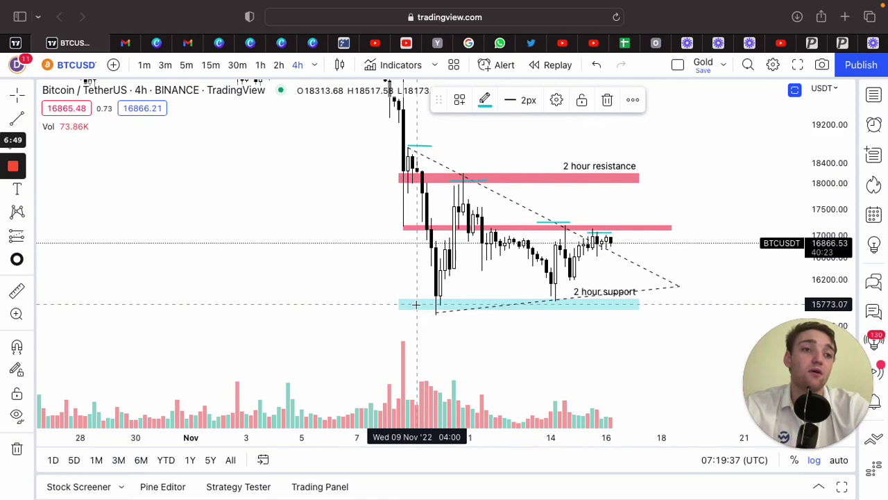
click(455, 302)
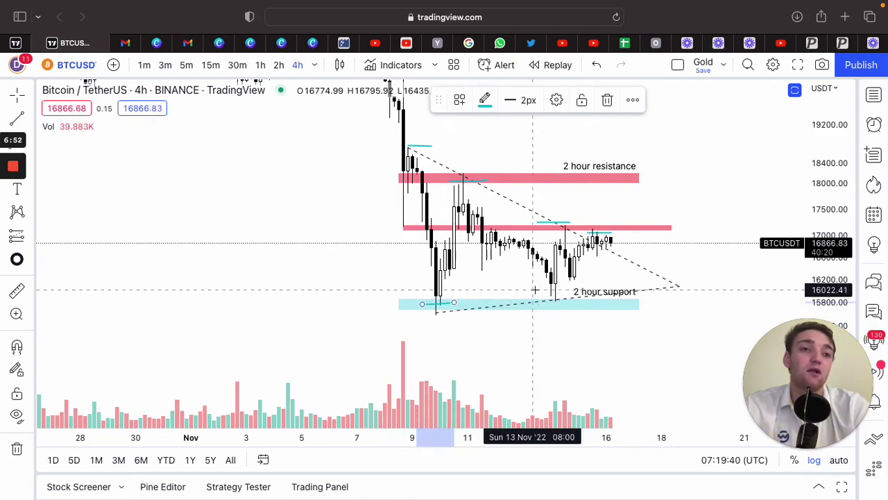
click(542, 289)
click(560, 286)
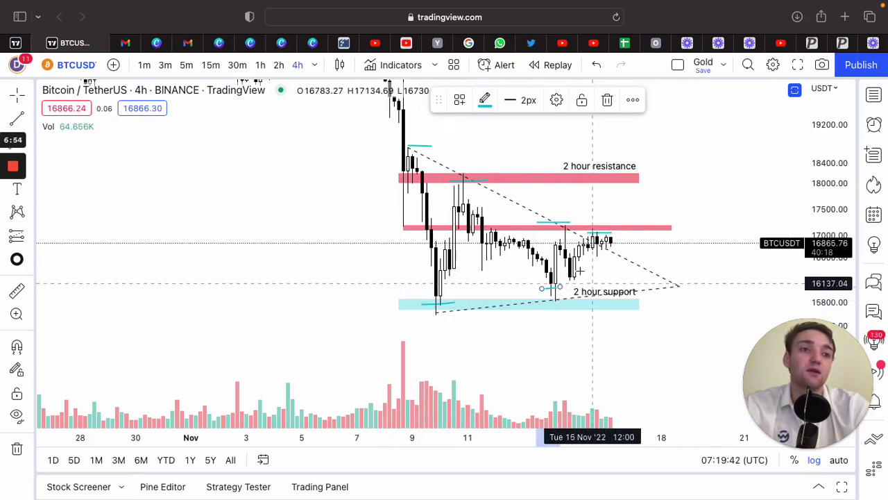
- Delete the stroke near the 14 November low and undo all remaining strokes marking the highs and lows
scroll(549, 257, up, 2)
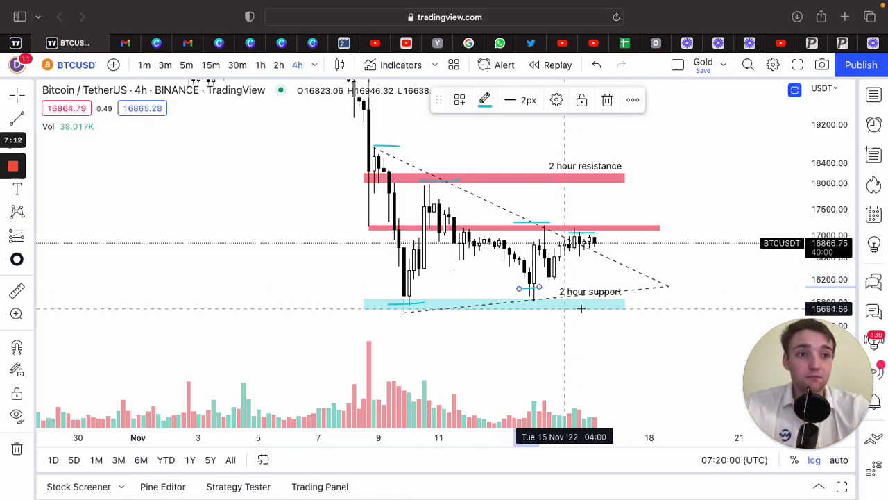
key(BackSpace)
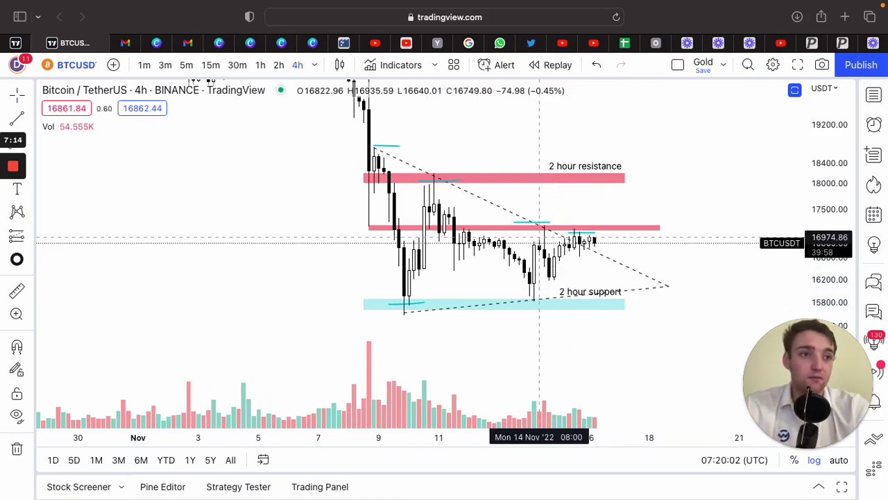
click(596, 64)
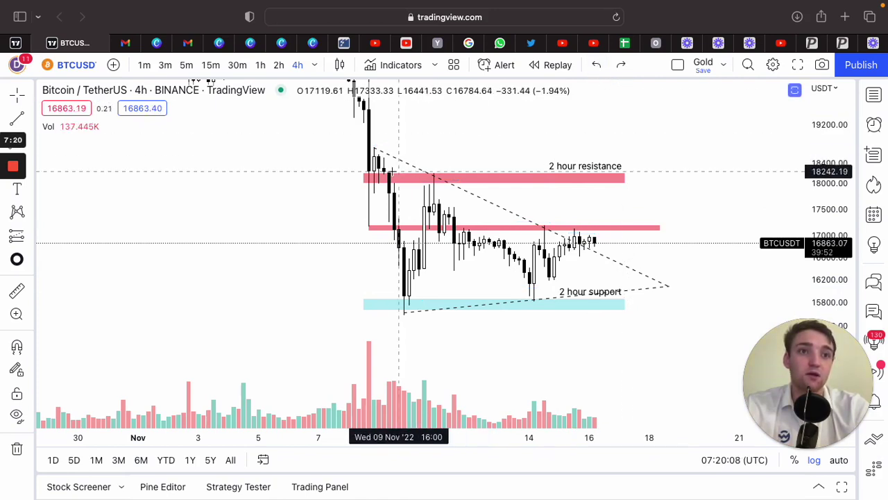
- Circle the four price touches along the descending dashed trendline with the Brush, from the 9 November high to 15 November
click(381, 150)
drag(381, 150, 430, 174)
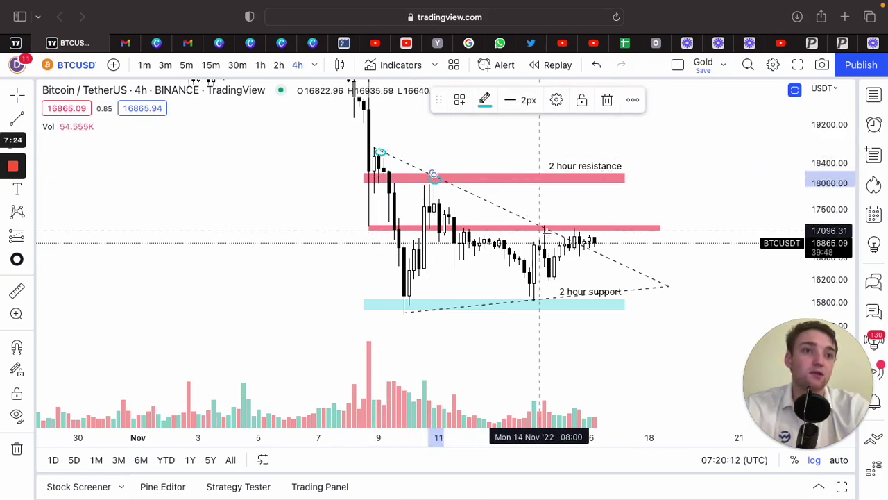
mouse_move(547, 222)
mouse_down()
mouse_move(540, 226)
mouse_move(580, 250)
mouse_up()
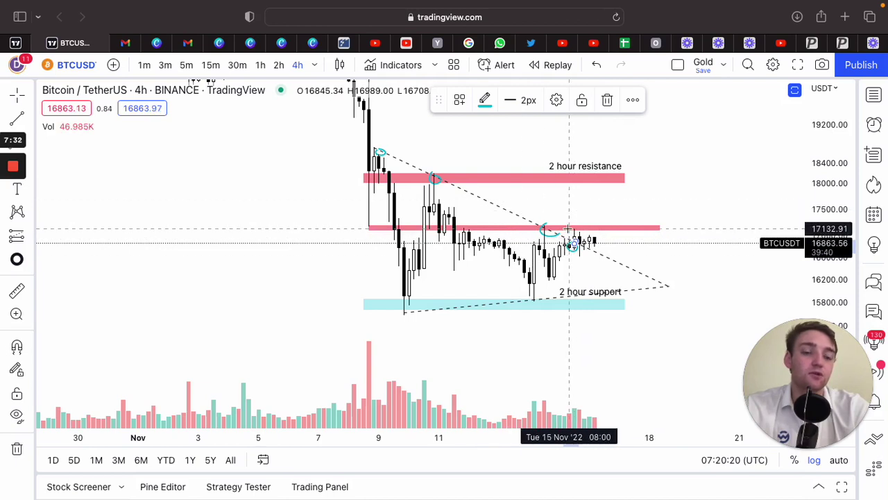
- Undo the Brush circles marking the price touches along the descending dashed trendline
click(596, 65)
click(595, 66)
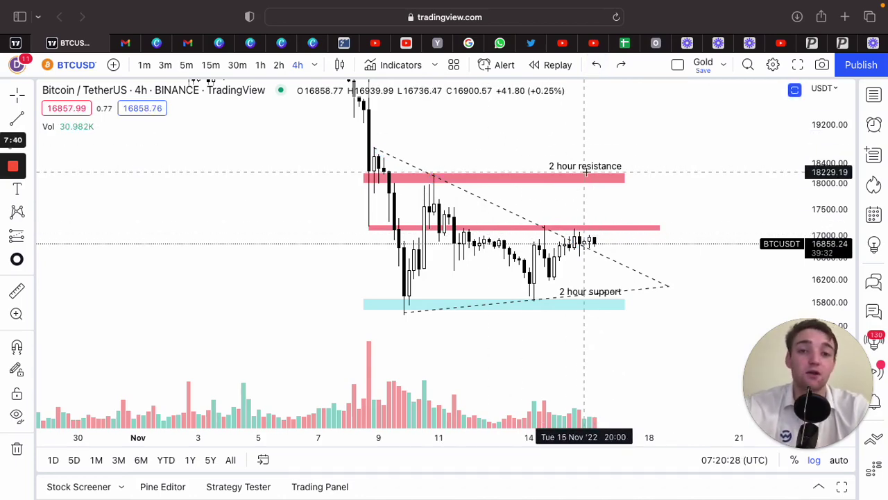
- Switch the Bitcoin / TetherUS chart to the 15-minute interval, showing the price action from 9 to 14 November
scroll(575, 257, up, 2)
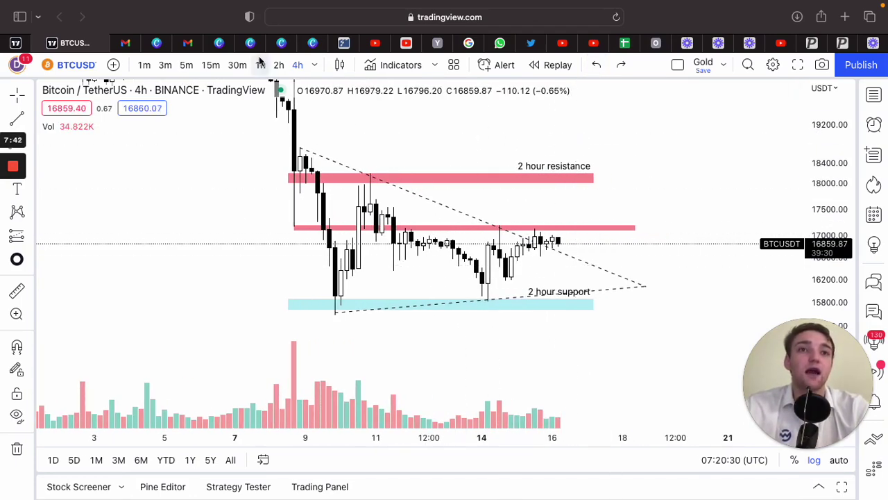
click(211, 65)
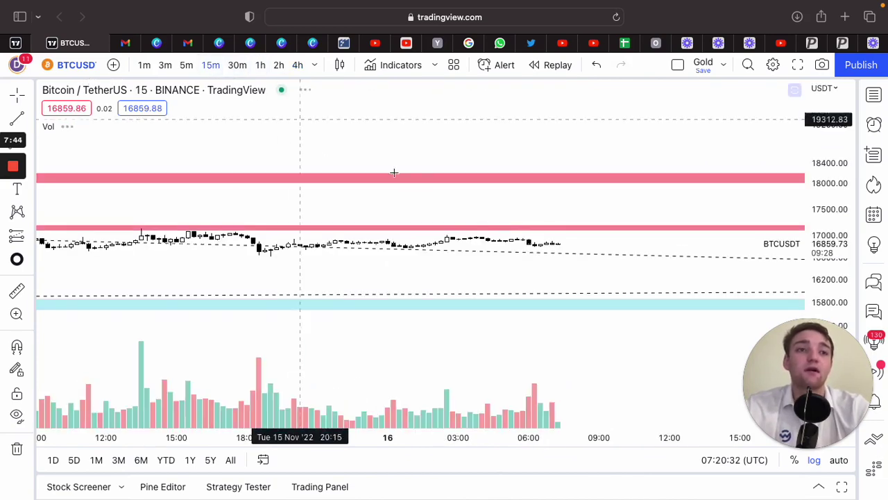
scroll(421, 190, down, 5)
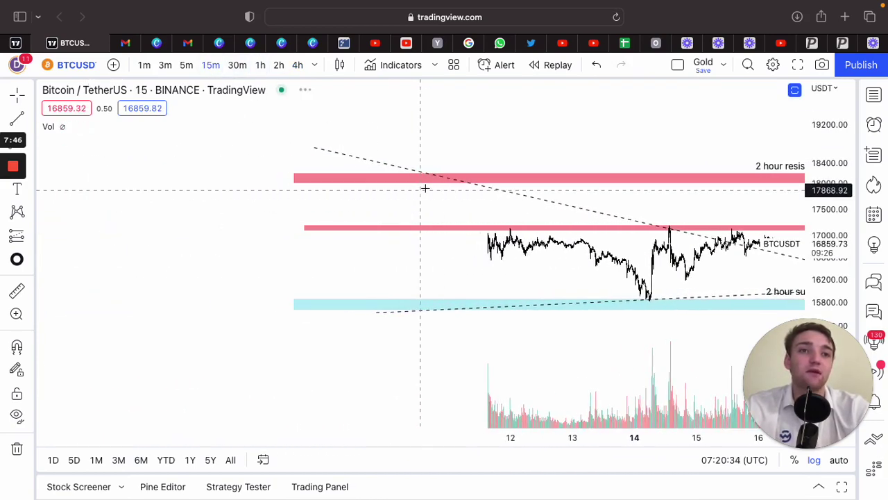
scroll(515, 118, up, 3)
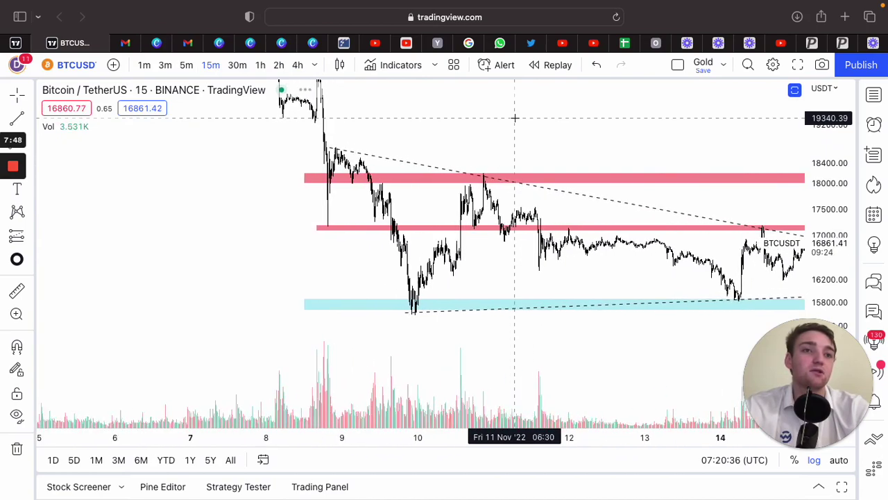
scroll(369, 133, up, 3)
scroll(369, 132, right, 2)
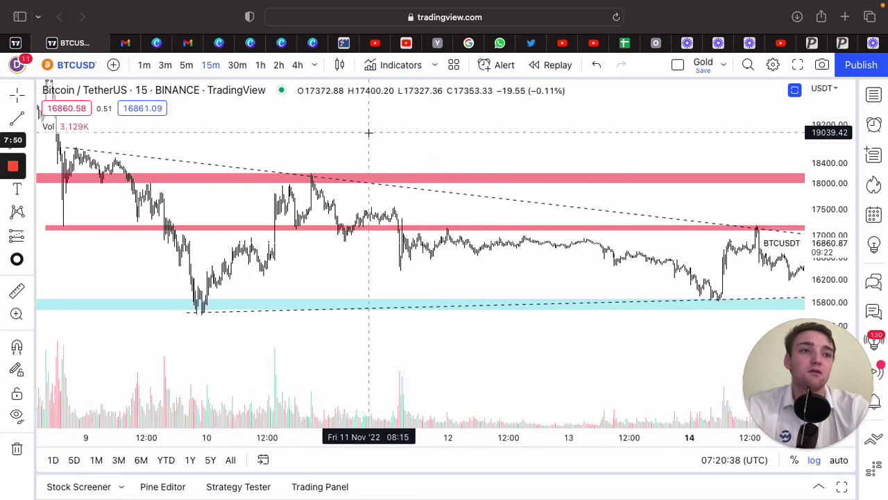
scroll(368, 132, down, 3)
scroll(369, 132, right, 2)
- Circle the three highs touching the descending dashed trendline on 9, 10 and 14 November with the Brush
mouse_move(198, 141)
mouse_down()
mouse_move(187, 149)
mouse_move(198, 154)
mouse_move(196, 143)
mouse_up()
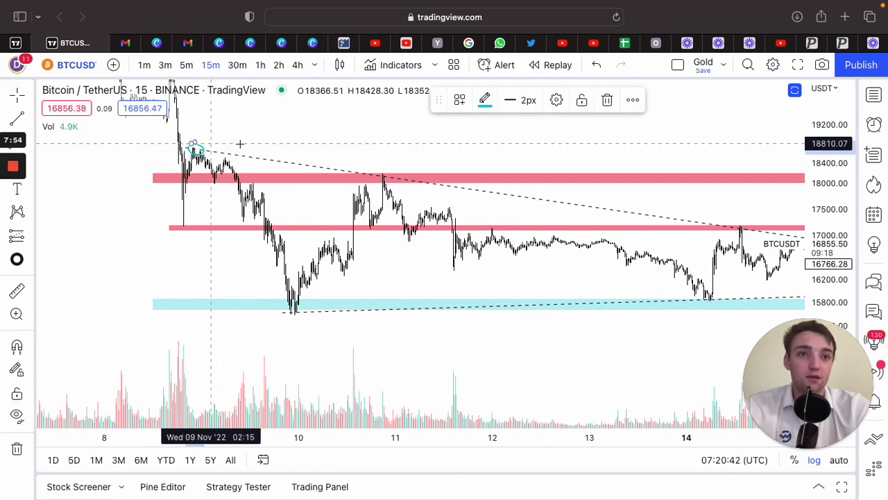
mouse_move(390, 175)
mouse_down()
mouse_move(381, 180)
mouse_move(382, 168)
mouse_up()
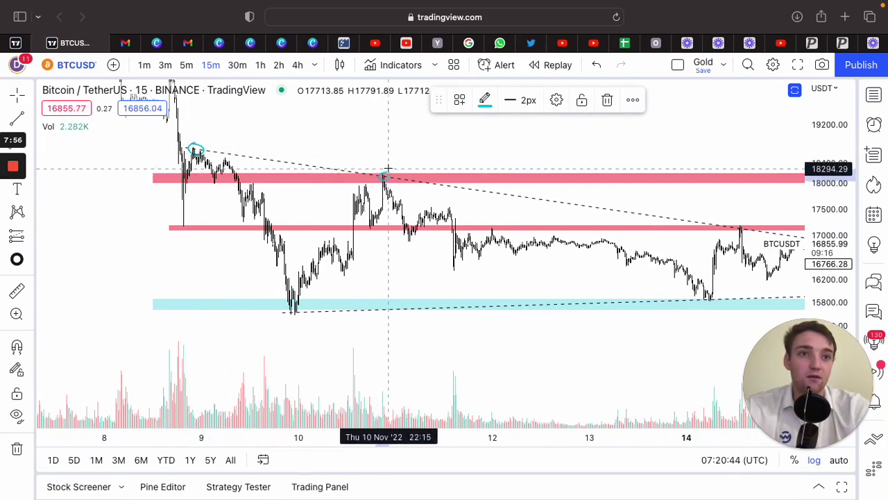
scroll(630, 212, right, 5)
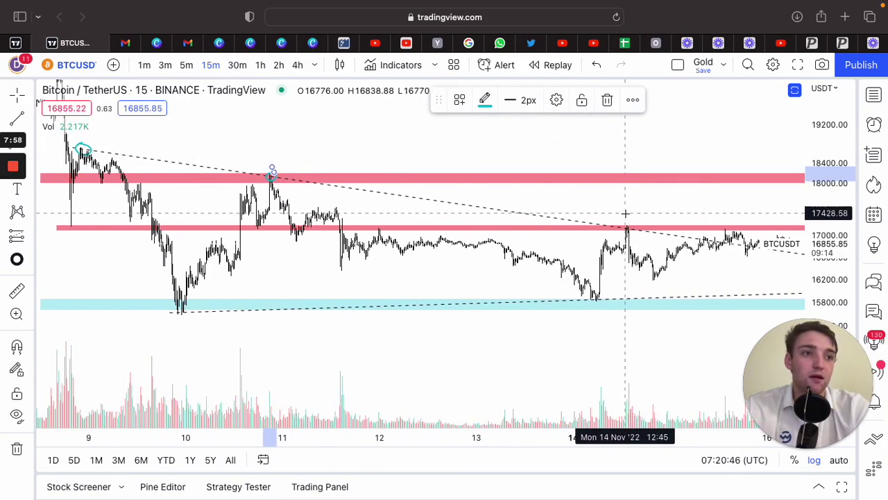
drag(618, 227, 637, 226)
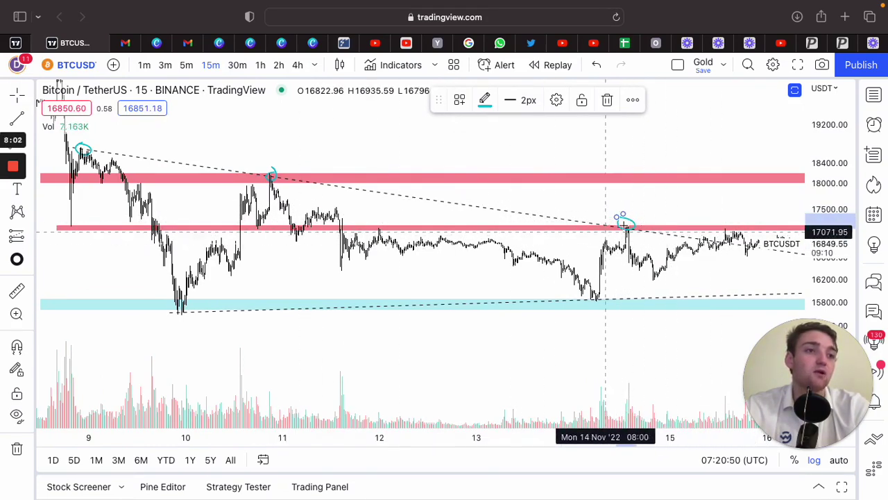
scroll(668, 229, right, 3)
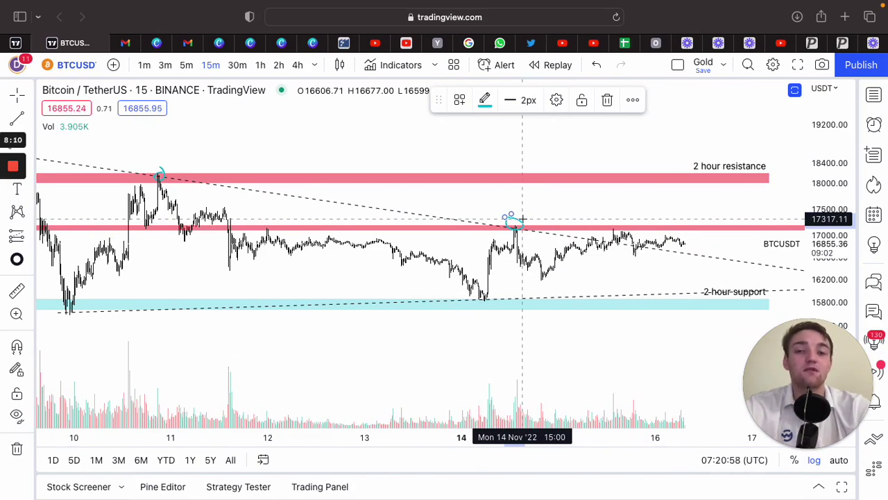
scroll(506, 195, down, 3)
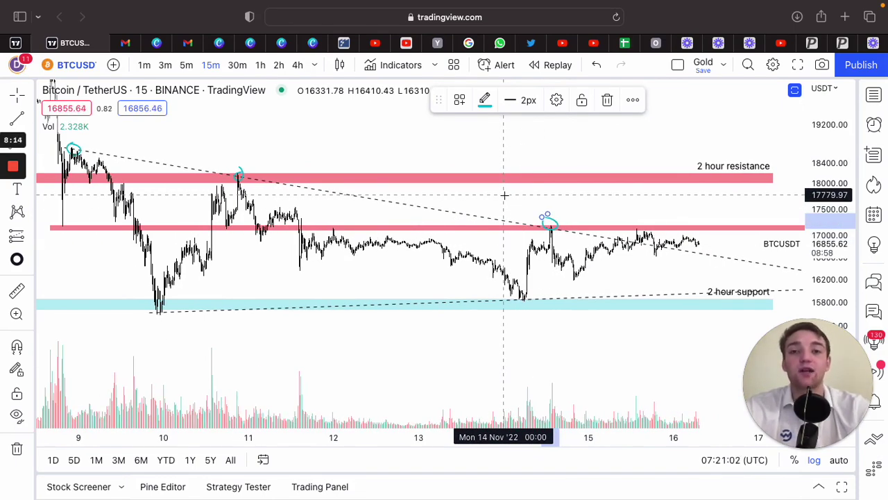
scroll(71, 158, left, 2)
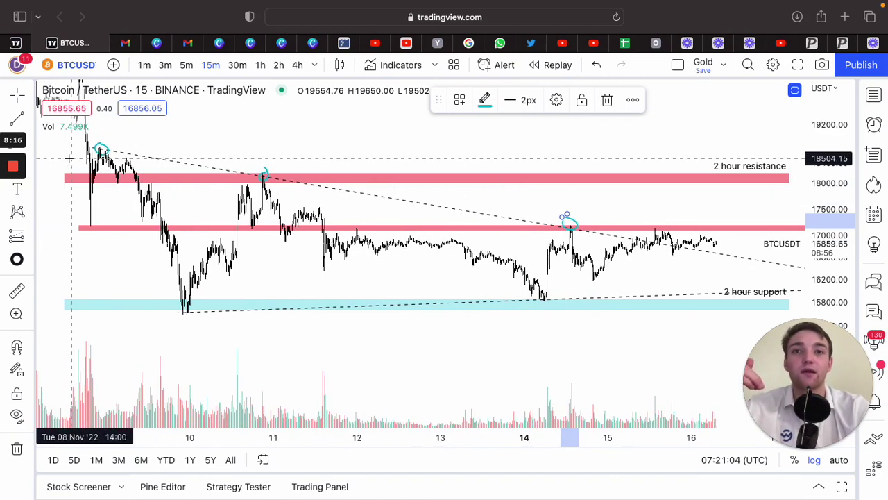
- Add a text label "1" beside the circled 9 November high
click(13, 166)
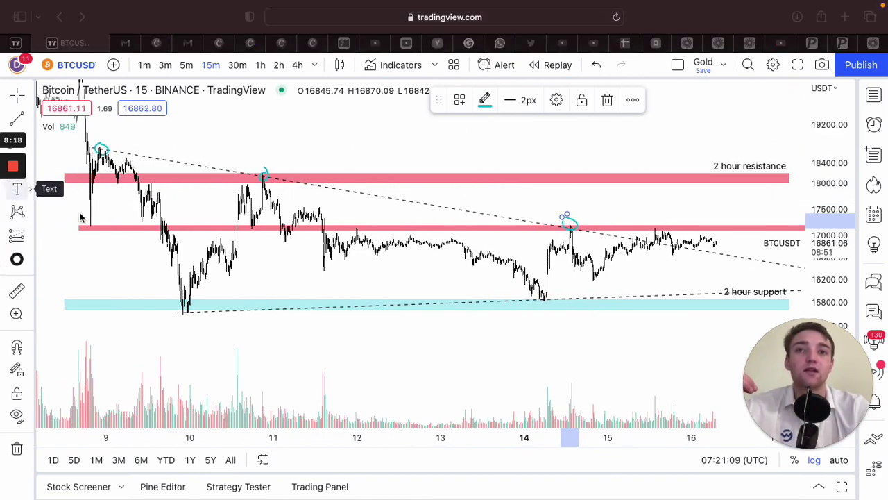
mouse_move(25, 197)
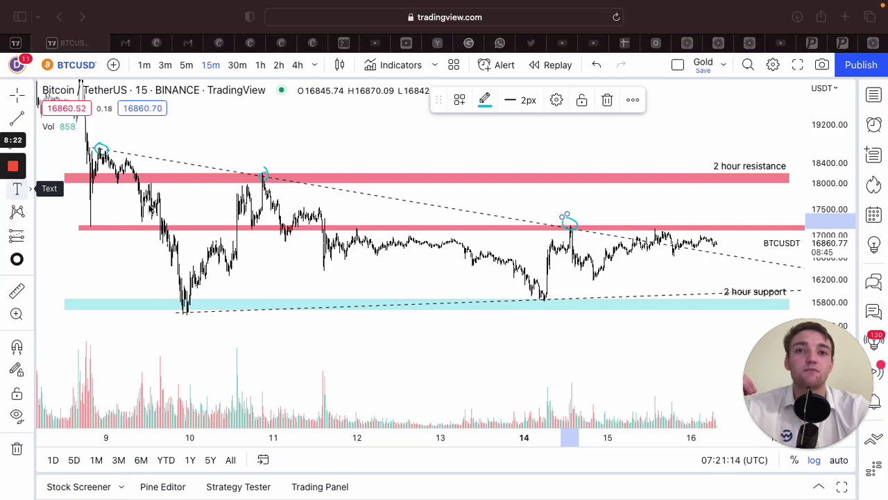
click(31, 191)
click(104, 87)
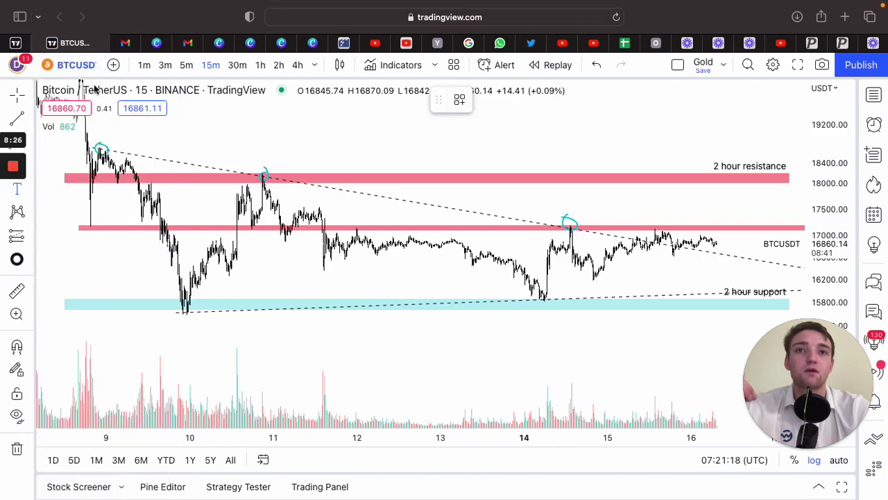
click(130, 137)
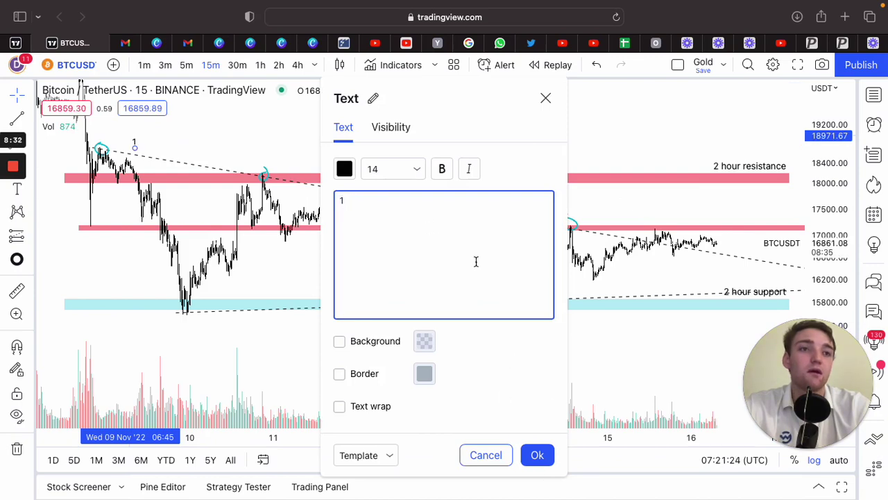
- Set the "1" label's font size to 20 and move it closer to the first circled high
click(373, 168)
click(395, 296)
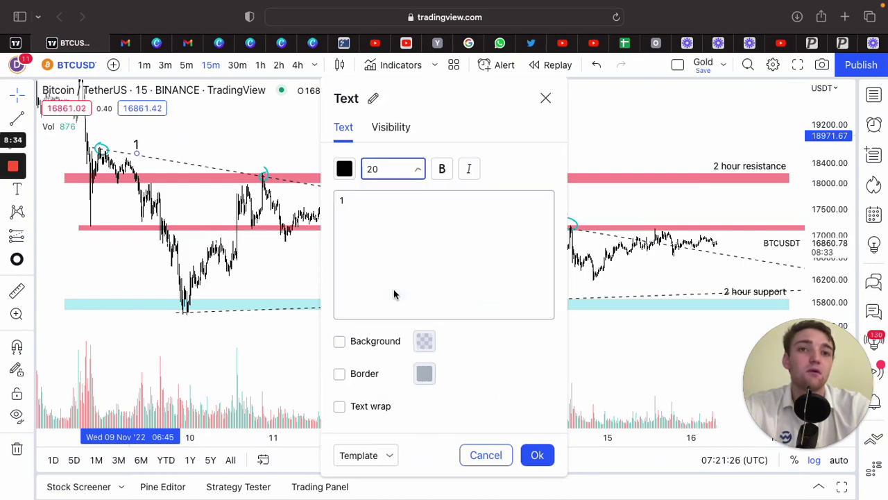
click(176, 115)
click(136, 143)
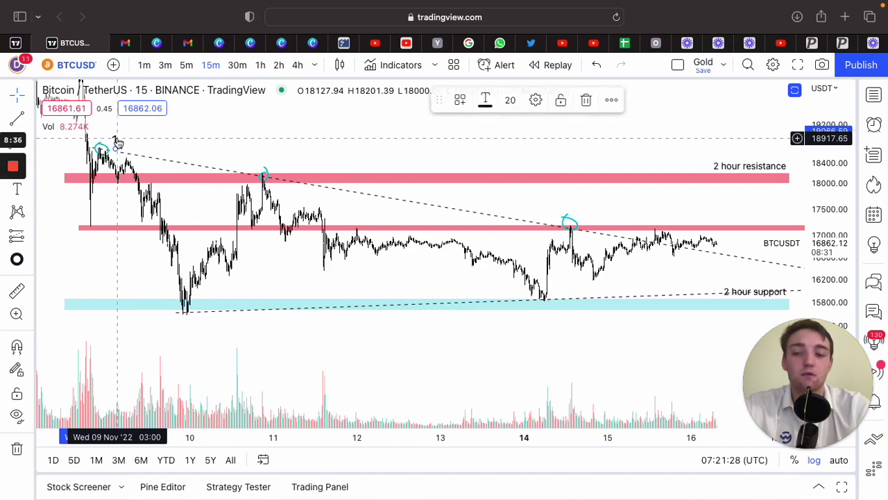
- Duplicate the "1" label, place the copy above the circled 10 November high and change its text to 2
key(super+v)
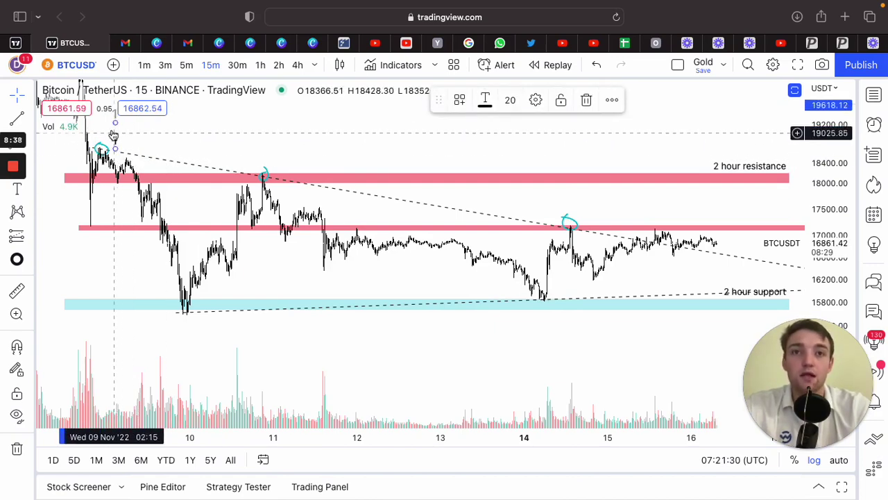
drag(116, 124, 268, 163)
double_click(270, 160)
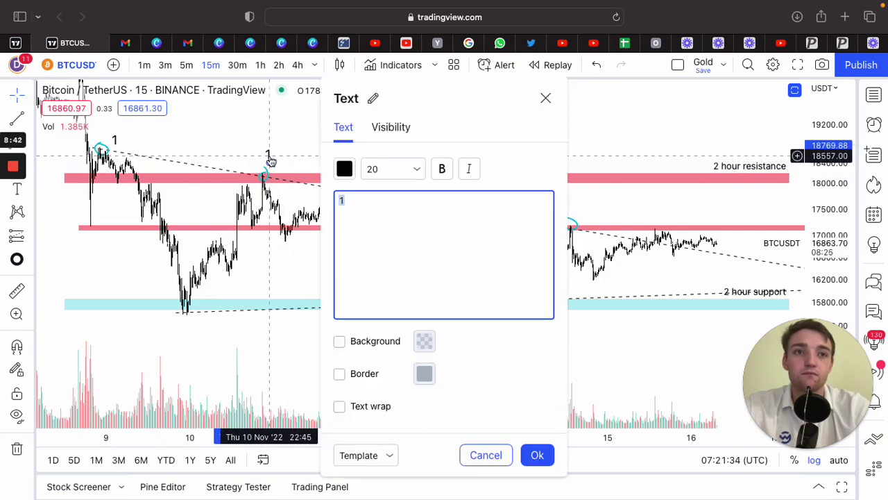
text(2)
click(532, 452)
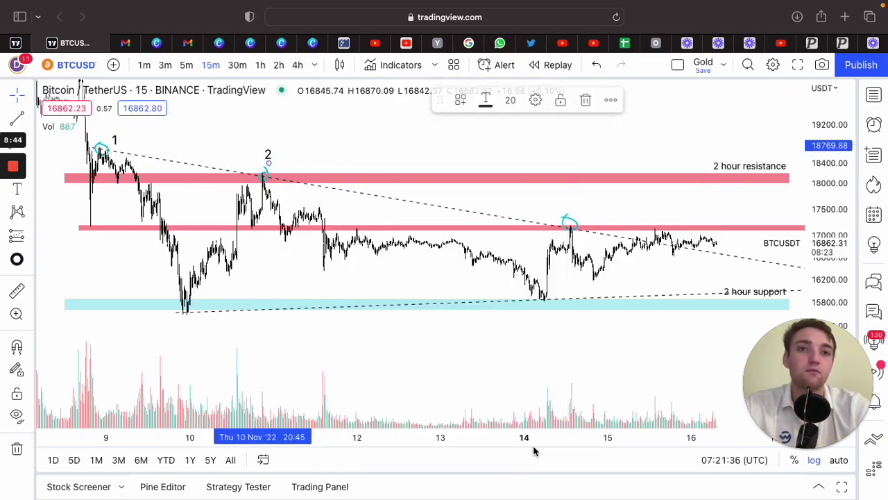
- Paste another copy of the "1" label above the circled 14 November high and change its text to 3
key(super+v)
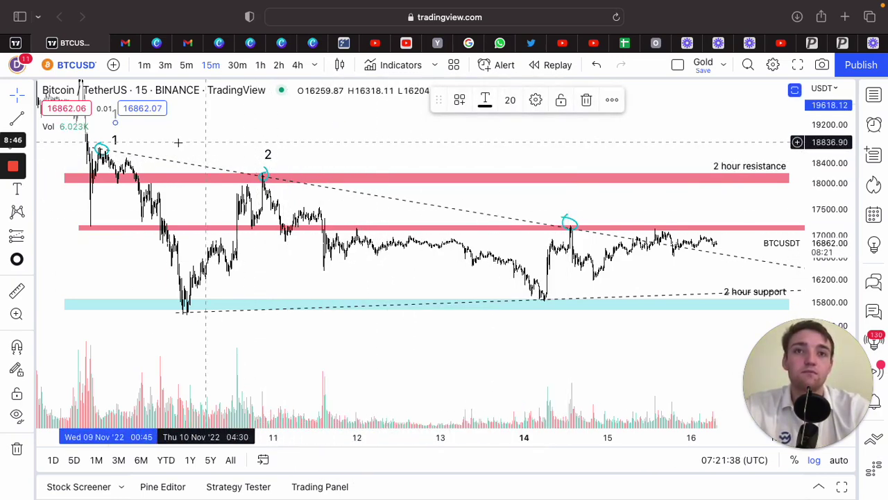
drag(116, 124, 288, 194)
drag(242, 166, 573, 218)
double_click(571, 210)
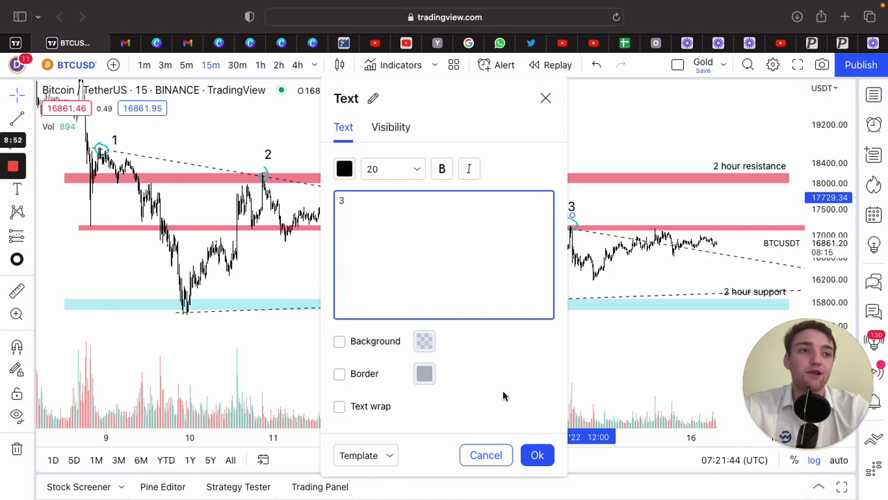
click(542, 461)
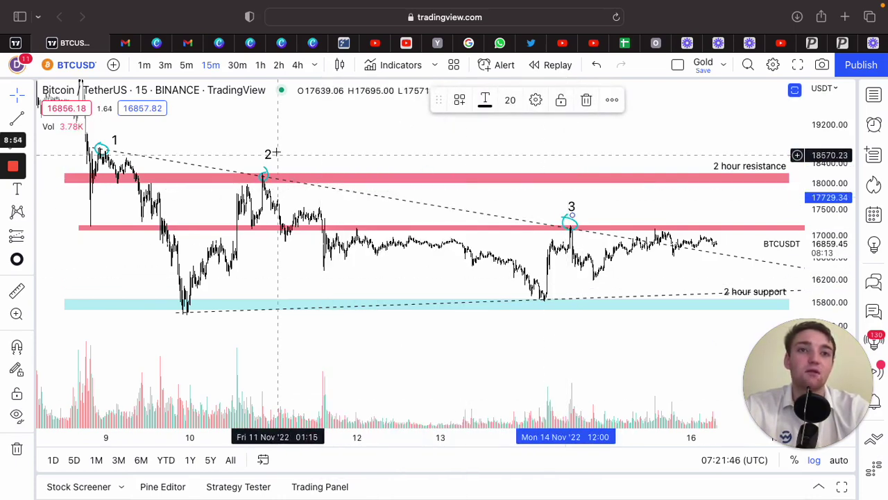
- Move the "2" and "3" labels closer to their highs on the descending dashed trendline
drag(269, 157, 268, 160)
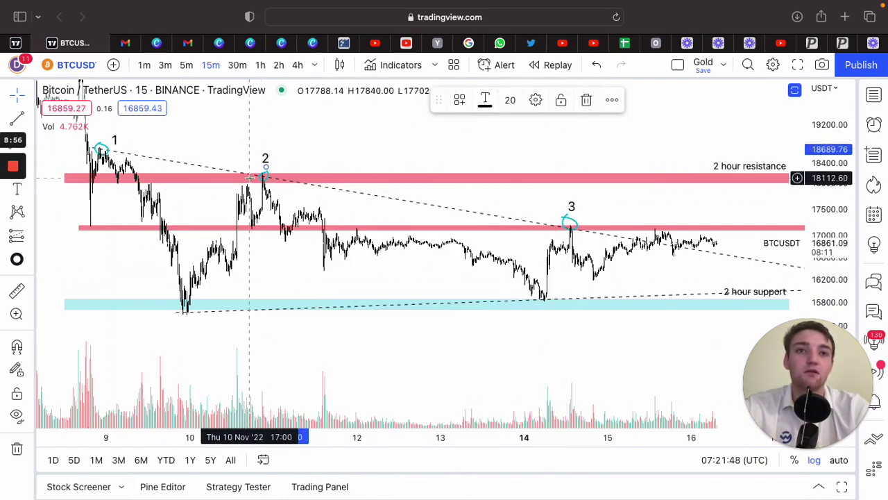
scroll(601, 229, right, 3)
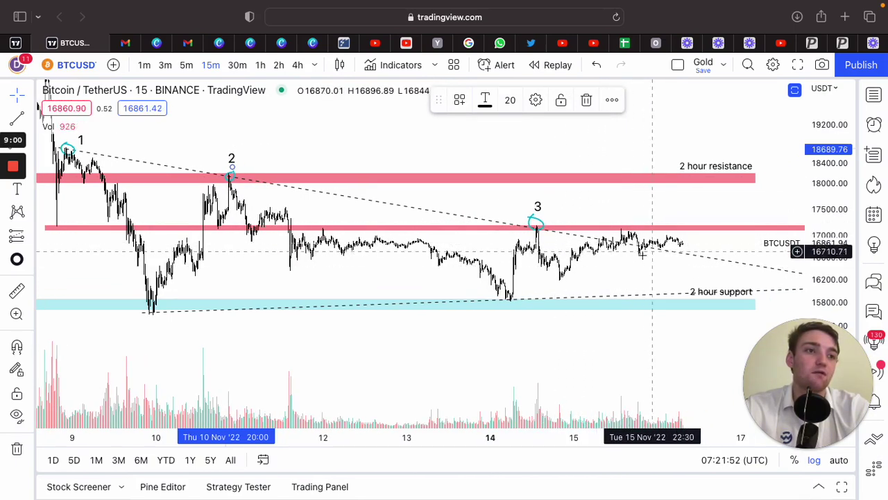
scroll(614, 254, up, 3)
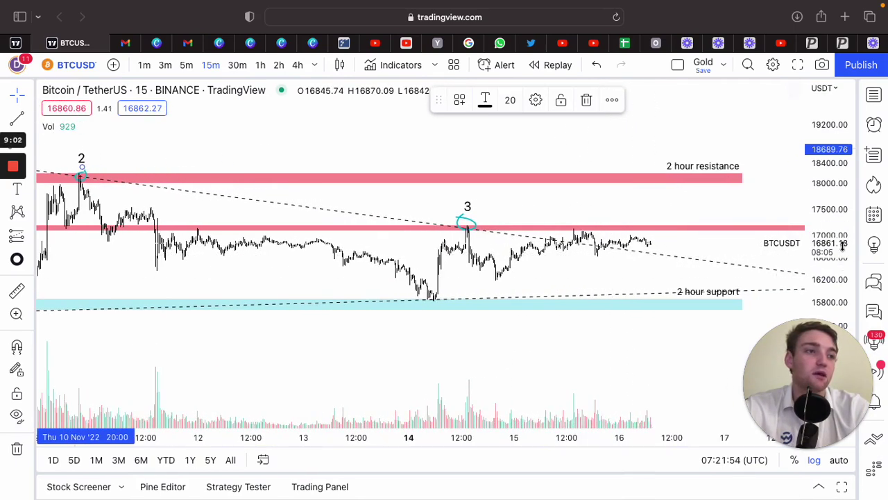
drag(842, 247, 842, 198)
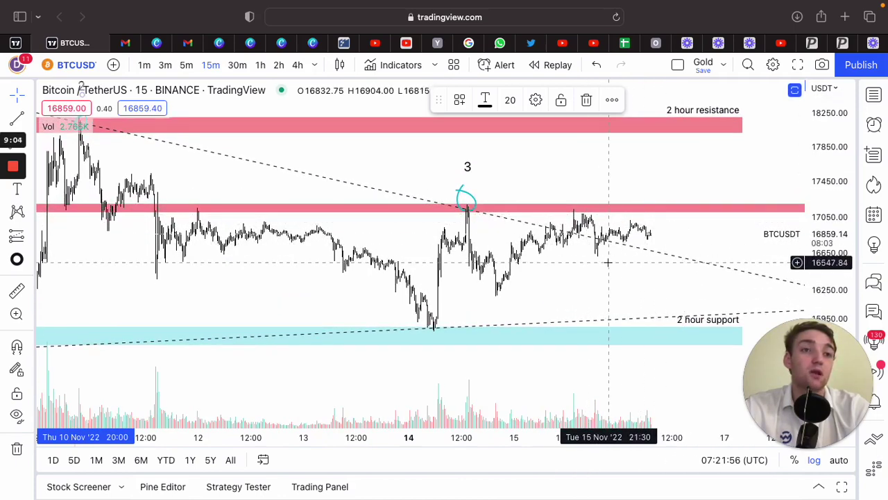
scroll(608, 263, down, 3)
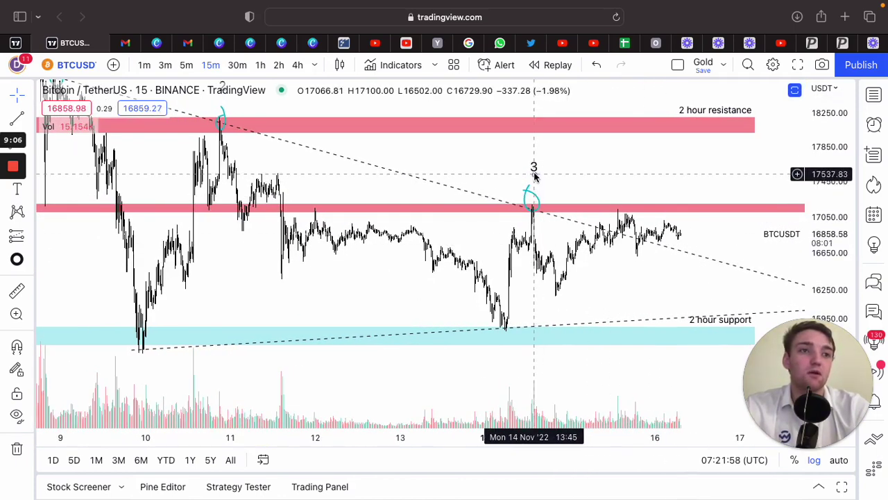
drag(534, 186, 534, 198)
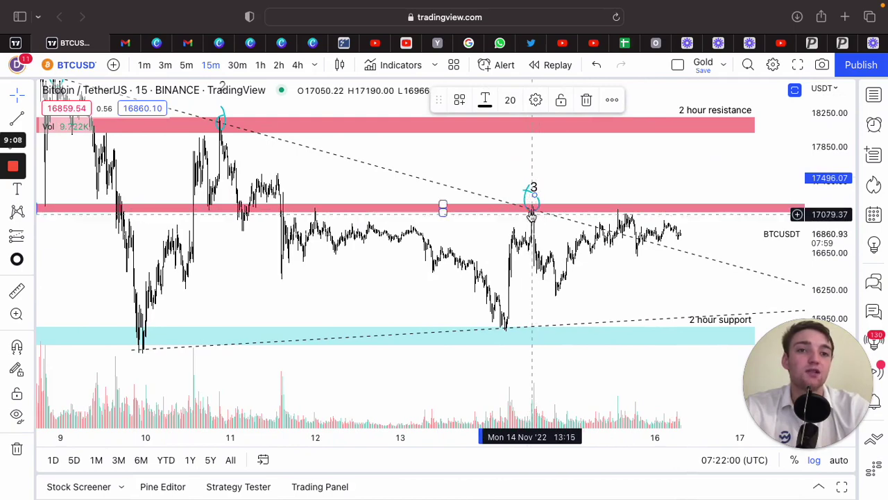
- Delete the Brush circles around the three numbered highs, keeping the number labels
click(540, 201)
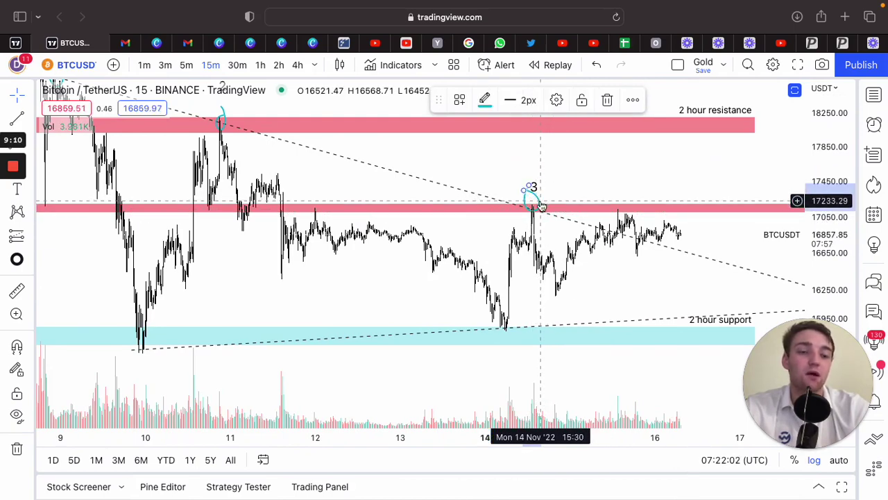
key(Delete)
scroll(476, 218, left, 5)
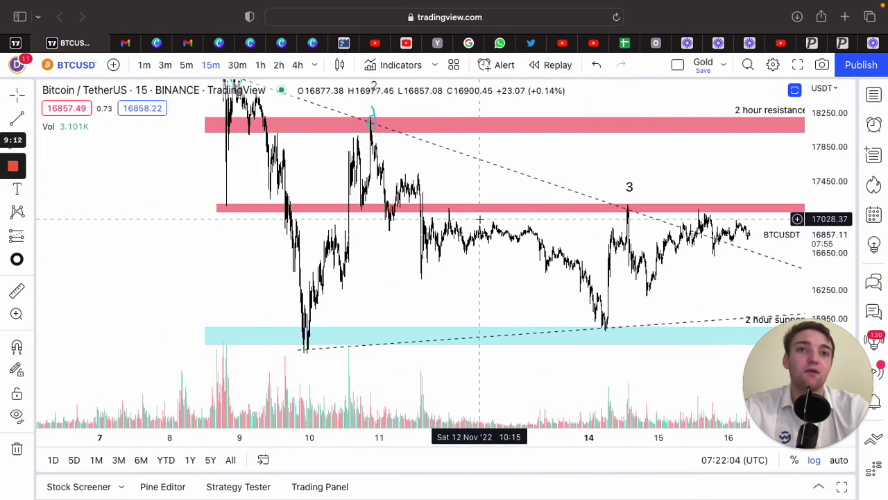
scroll(830, 220, down, 3)
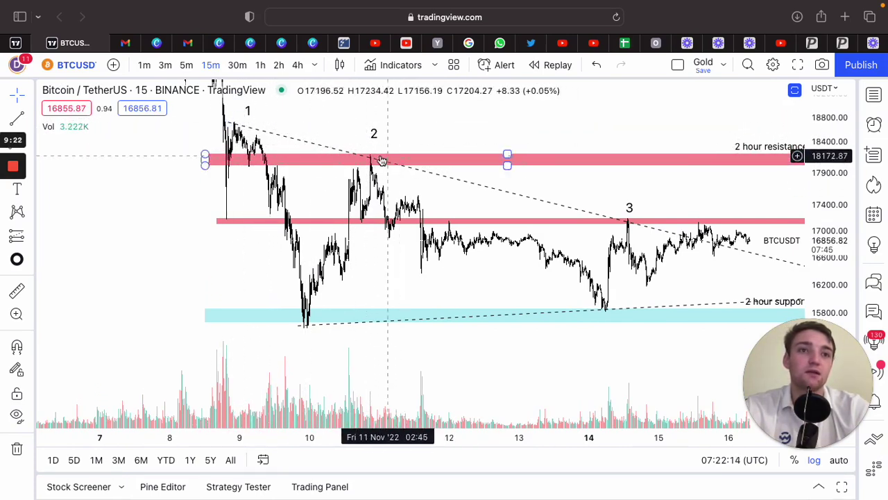
scroll(437, 166, right, 2)
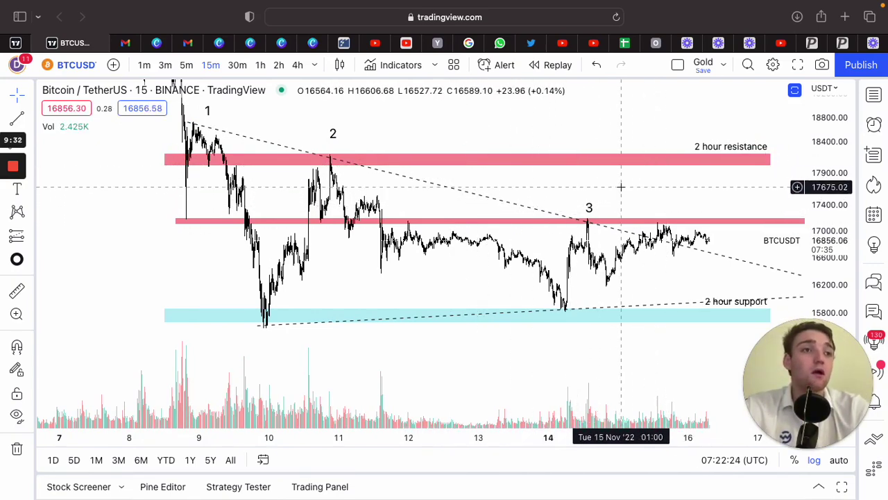
scroll(620, 186, right, 3)
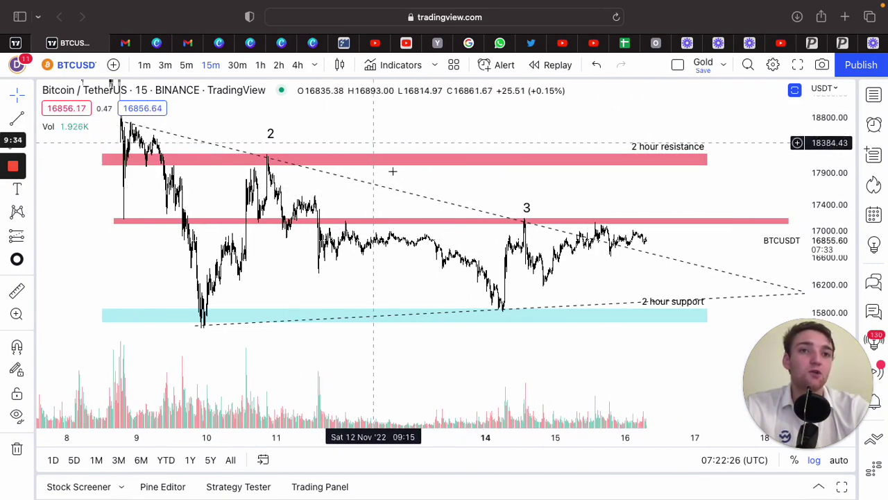
scroll(458, 196, left, 3)
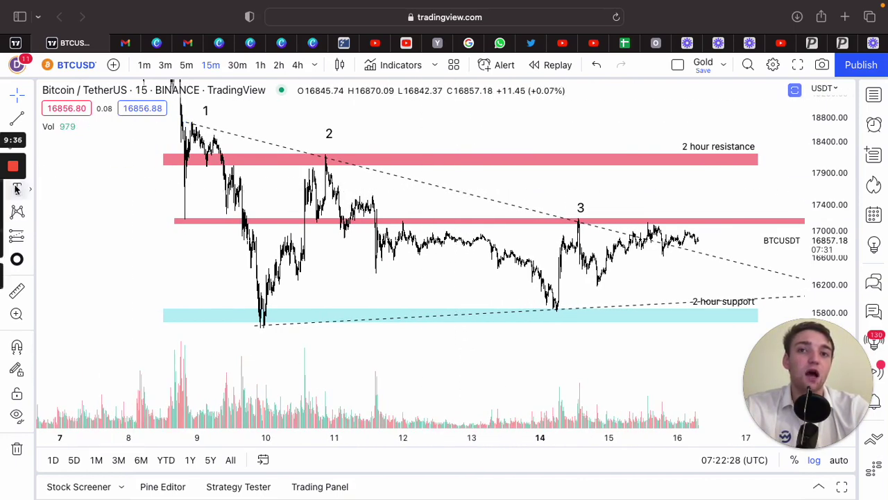
click(30, 121)
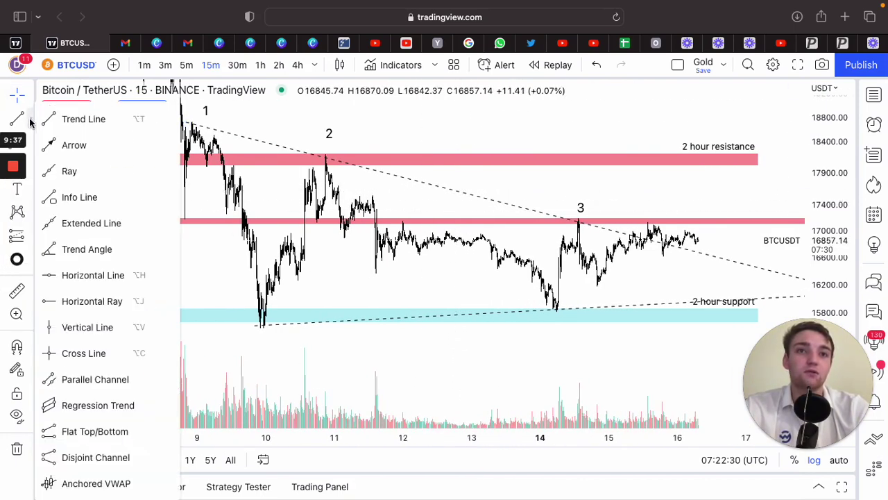
click(78, 125)
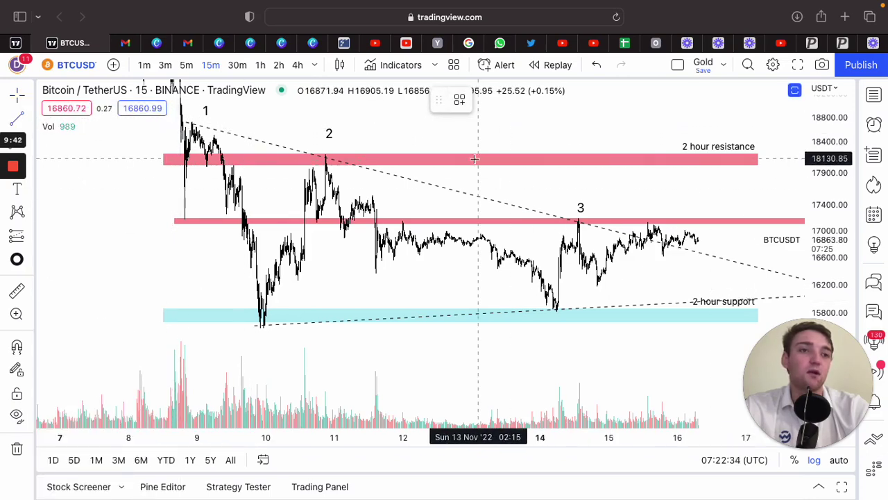
click(30, 122)
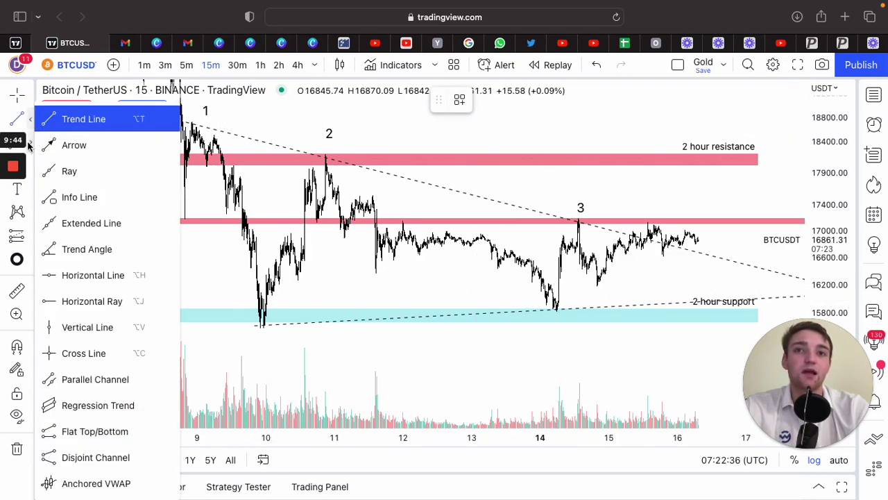
- Draw an arrow-ended Path from high 1 through the 10 November low, 2, the 14 November low, 3 and the following low to the descending trendline
click(30, 143)
click(30, 165)
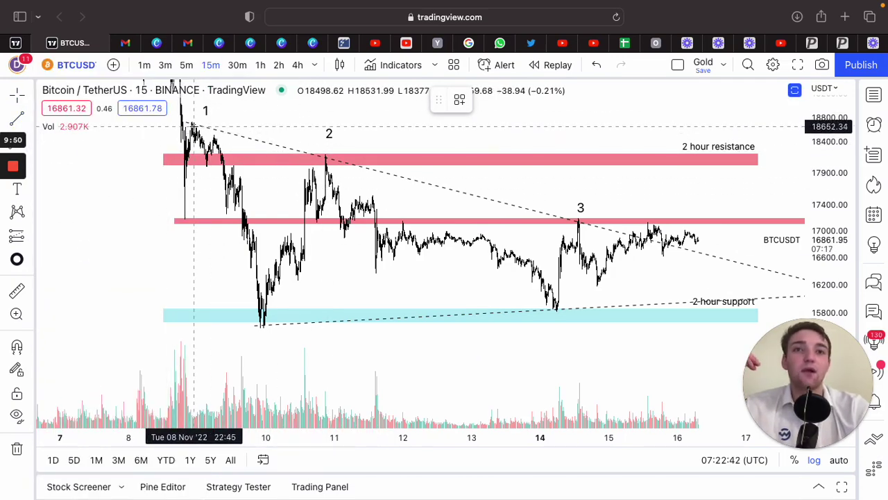
mouse_move(192, 127)
mouse_down()
mouse_move(248, 227)
mouse_move(269, 295)
mouse_move(264, 323)
mouse_up()
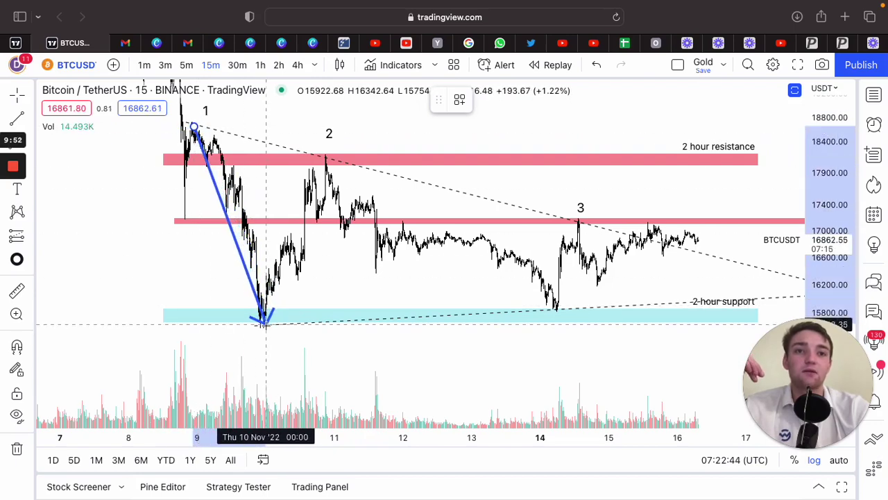
click(264, 323)
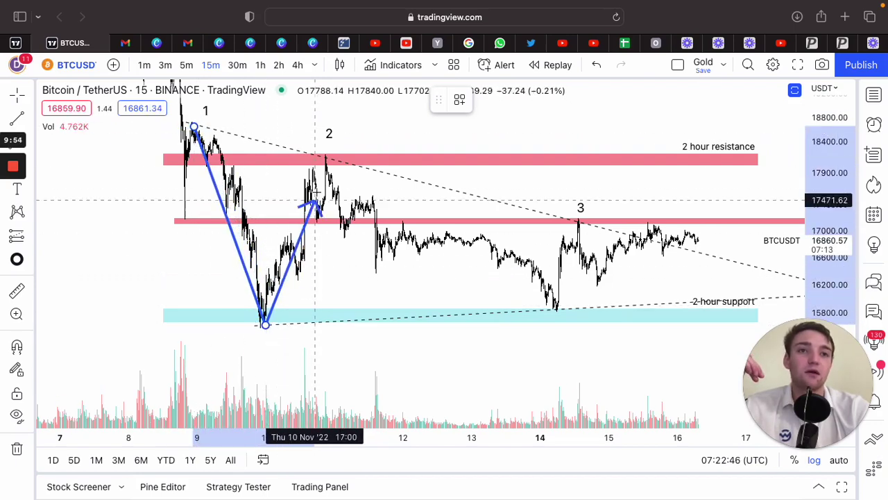
click(327, 159)
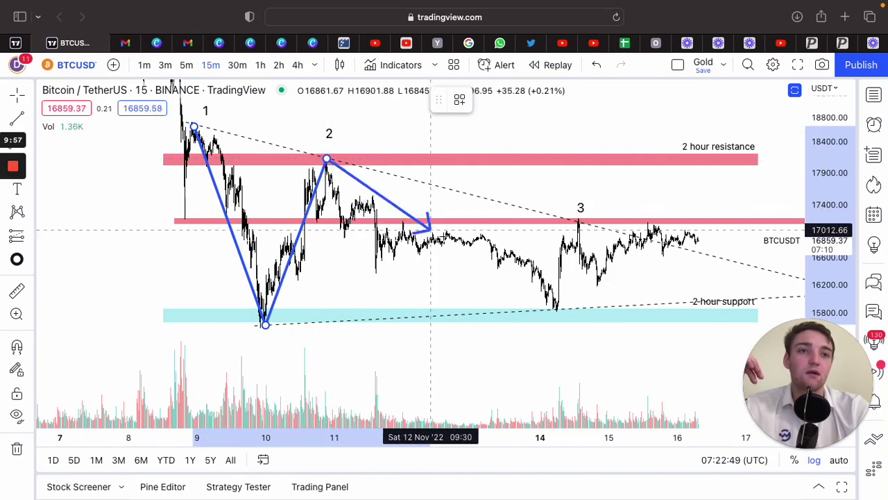
click(554, 307)
click(581, 222)
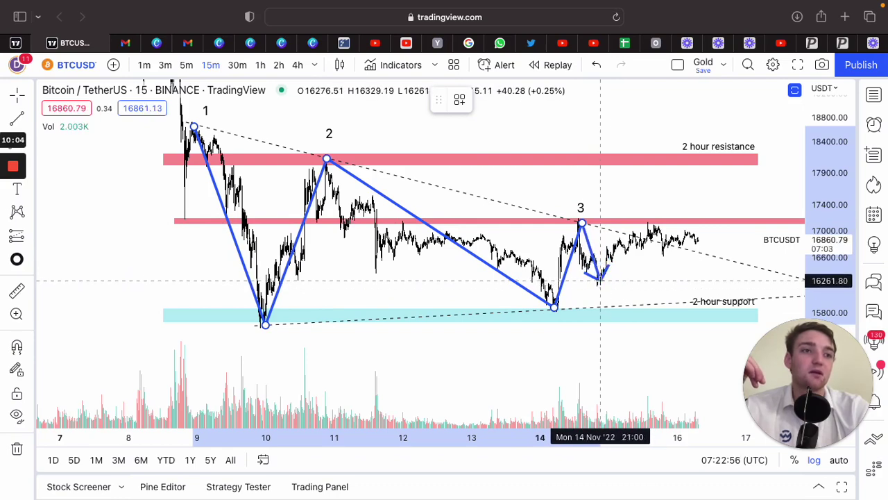
click(599, 280)
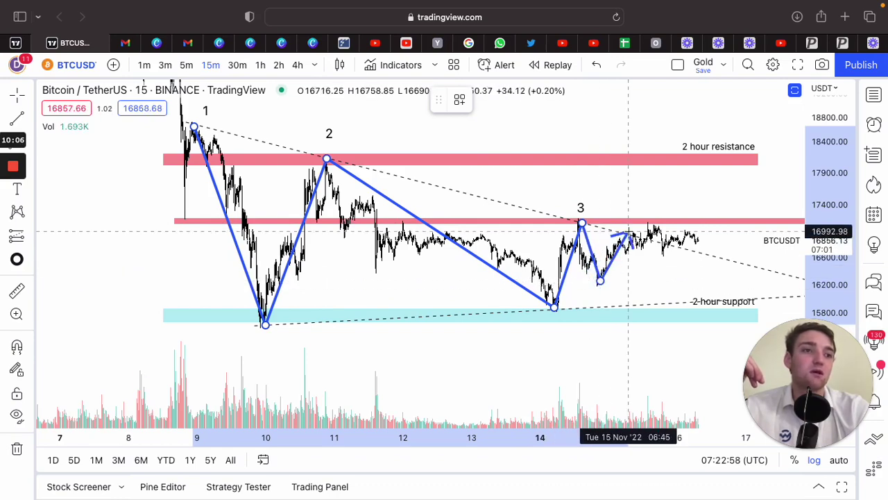
double_click(631, 232)
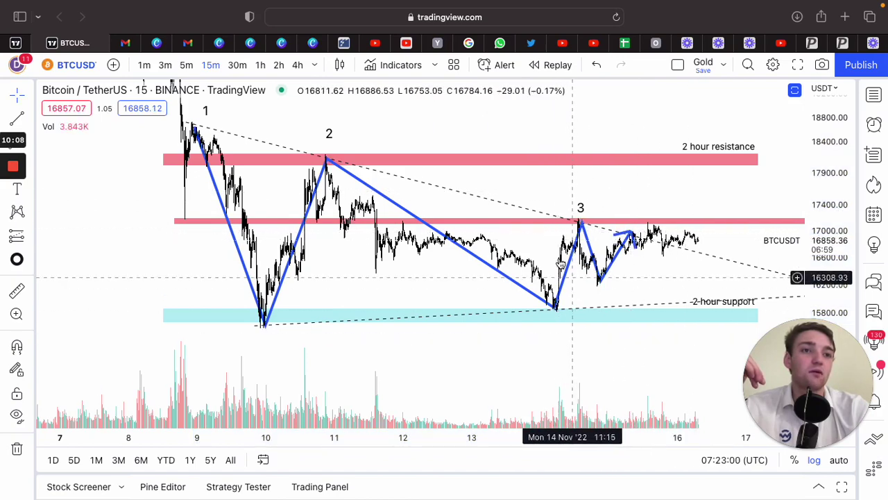
- Draw a thin teal rectangle as a support zone at about 16,234 to 16,337, spanning 9 to 16 November
scroll(548, 193, up, 3)
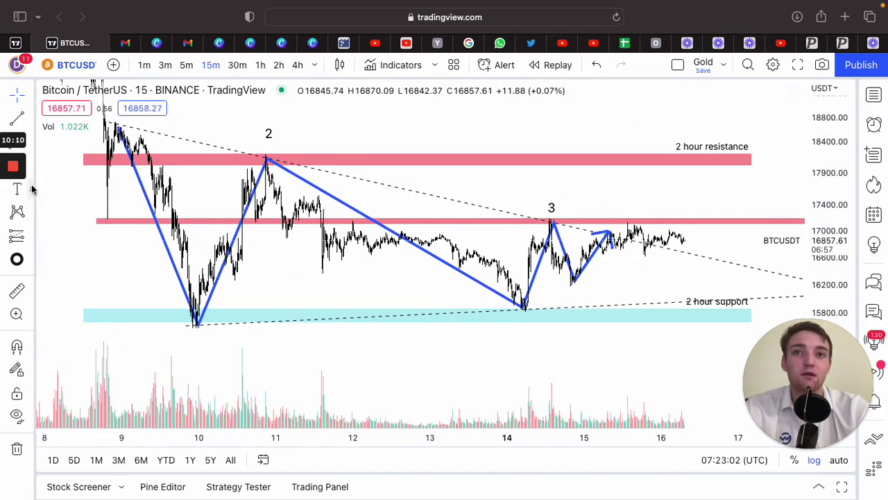
click(31, 177)
click(31, 169)
click(31, 169)
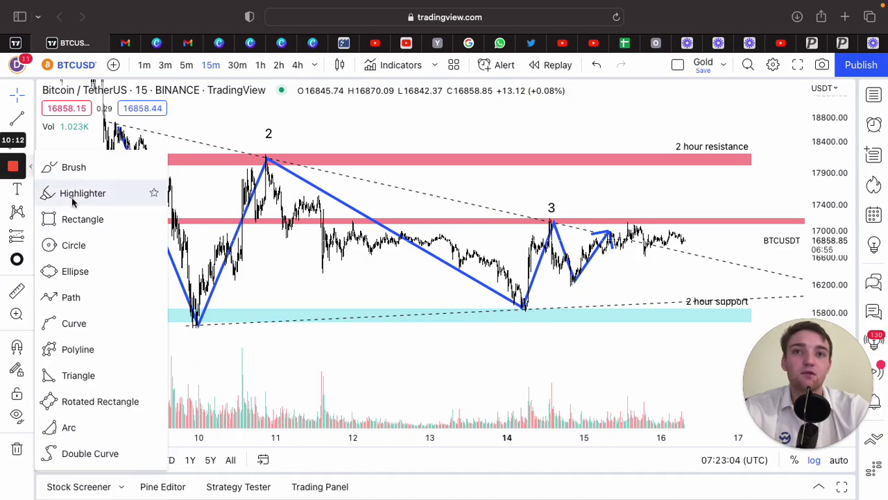
click(77, 218)
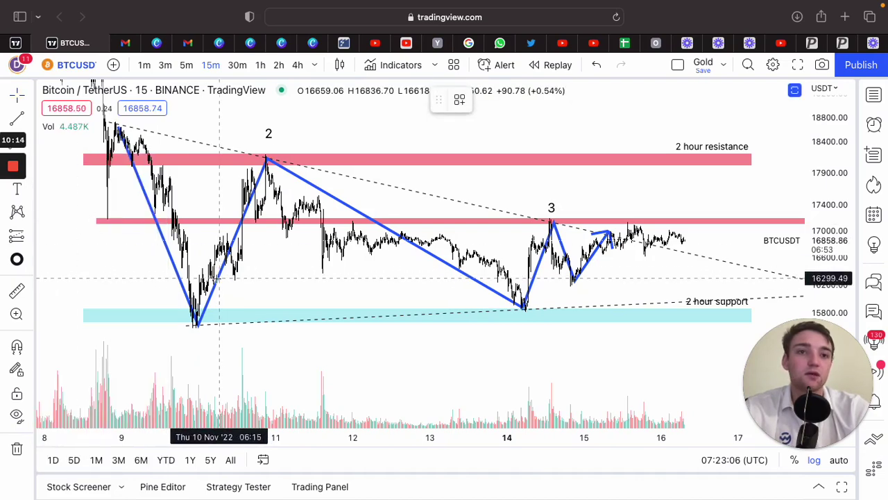
mouse_move(125, 276)
mouse_down()
mouse_move(472, 296)
mouse_move(689, 284)
mouse_up()
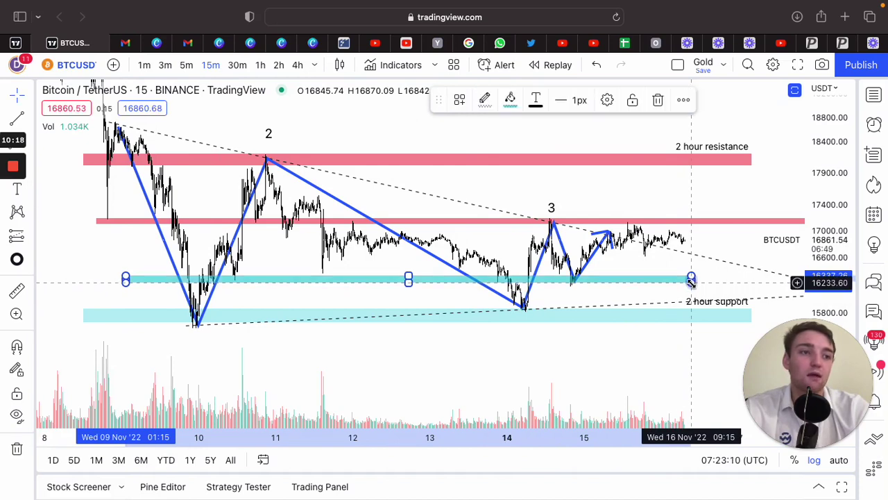
click(667, 278)
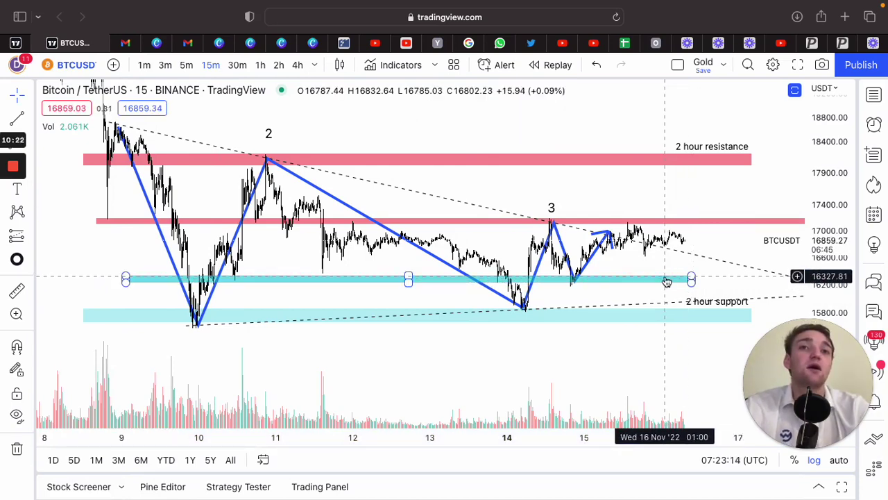
- Examine how price reacts at the teal zone near 16,300 from 10 to 15 November
scroll(350, 279, up, 5)
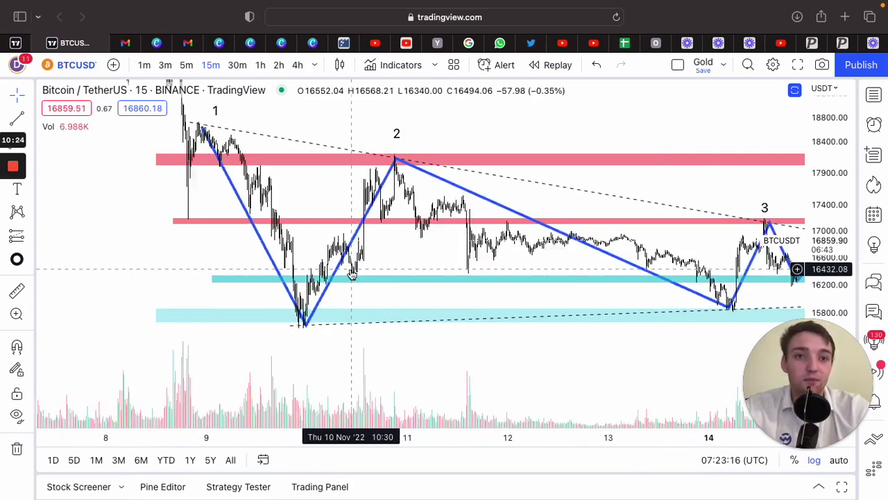
scroll(352, 280, up, 2)
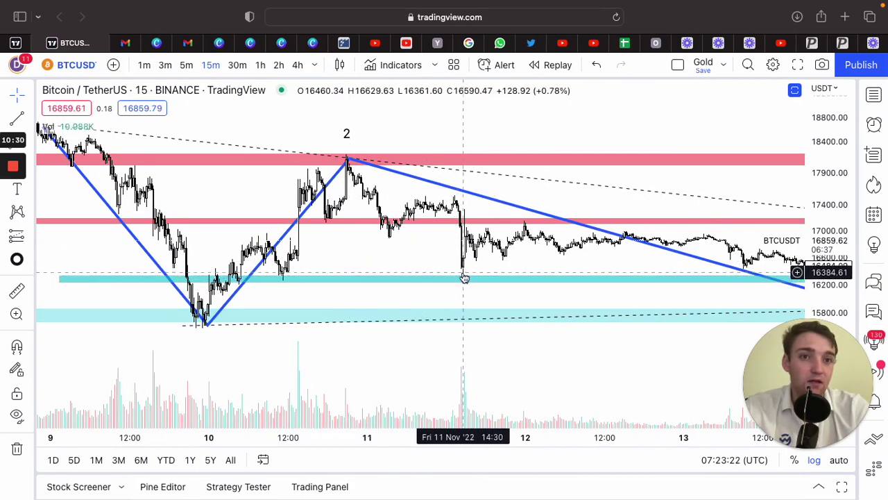
scroll(464, 273, right, 3)
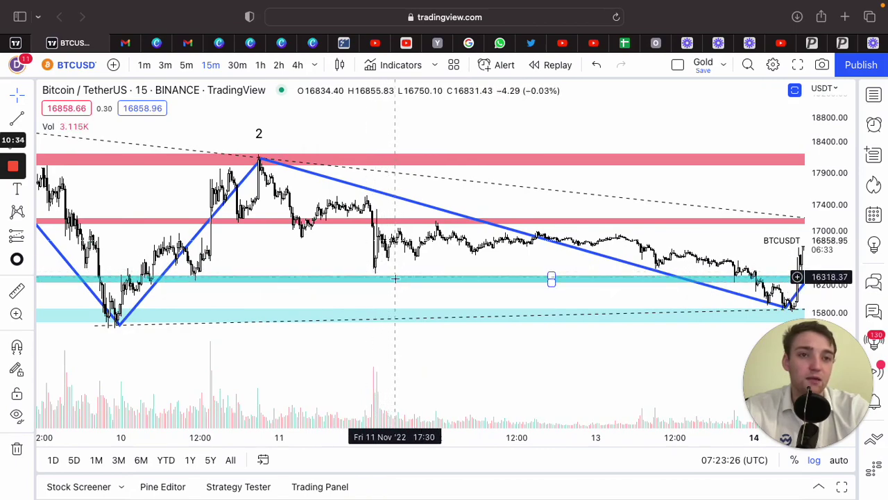
scroll(393, 278, right, 6)
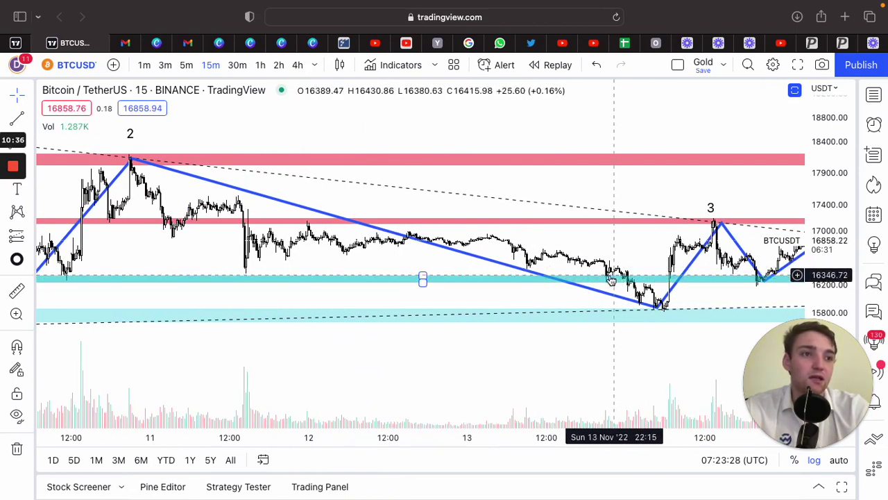
scroll(607, 285, right, 5)
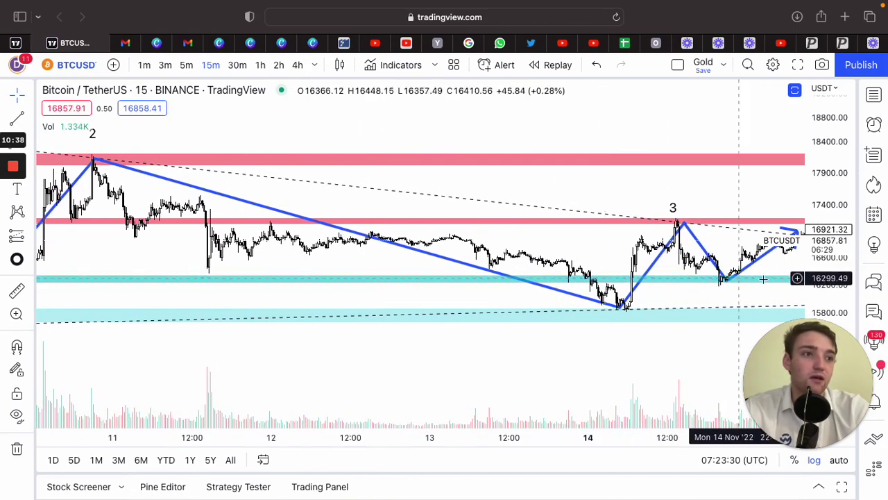
scroll(684, 262, right, 4)
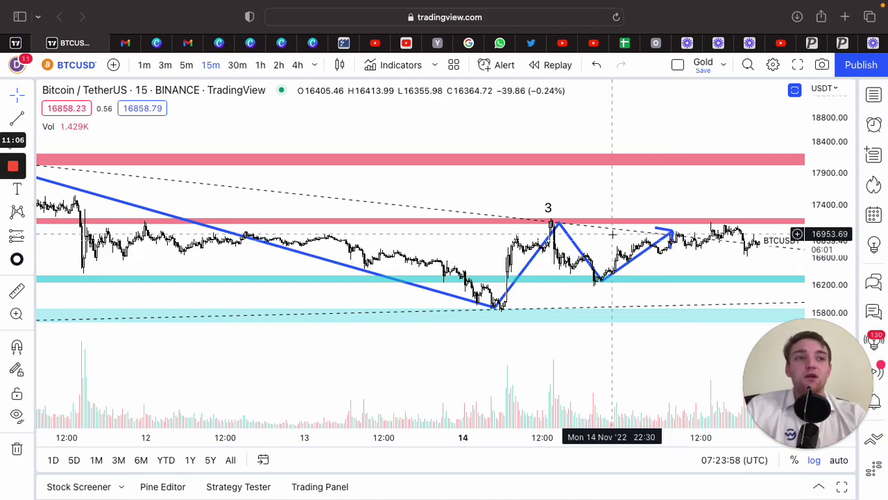
scroll(608, 234, left, 3)
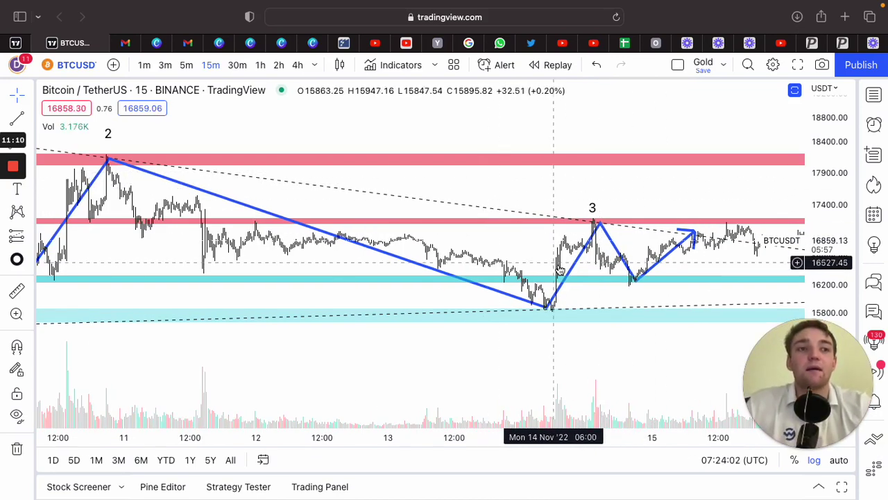
- Delete the blue zigzag Path and the thin teal rectangle near 16,300
click(614, 247)
key(BackSpace)
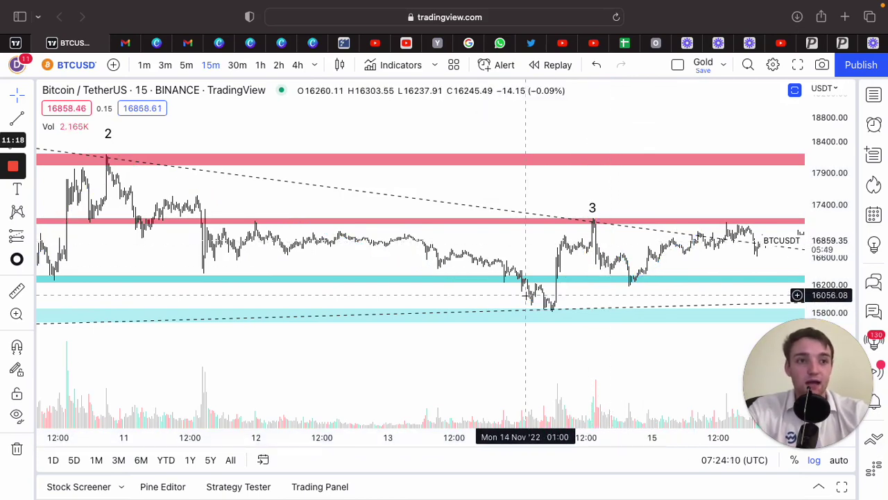
scroll(526, 295, left, 5)
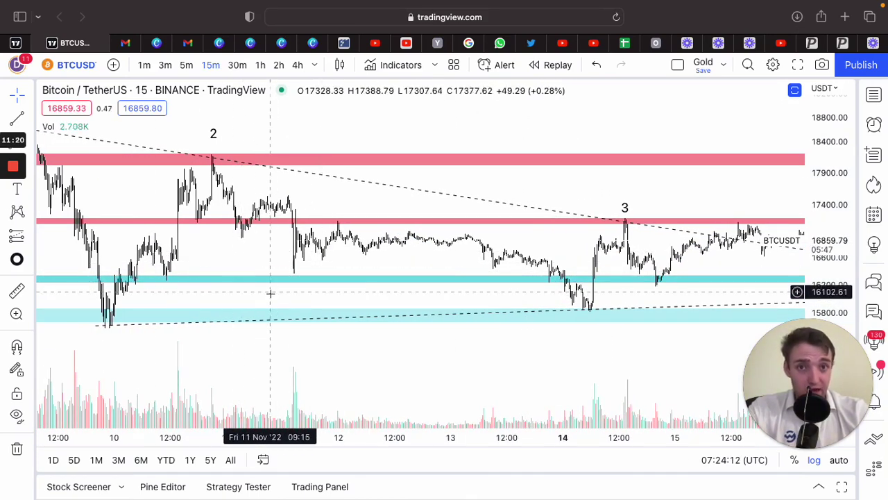
scroll(503, 271, right, 3)
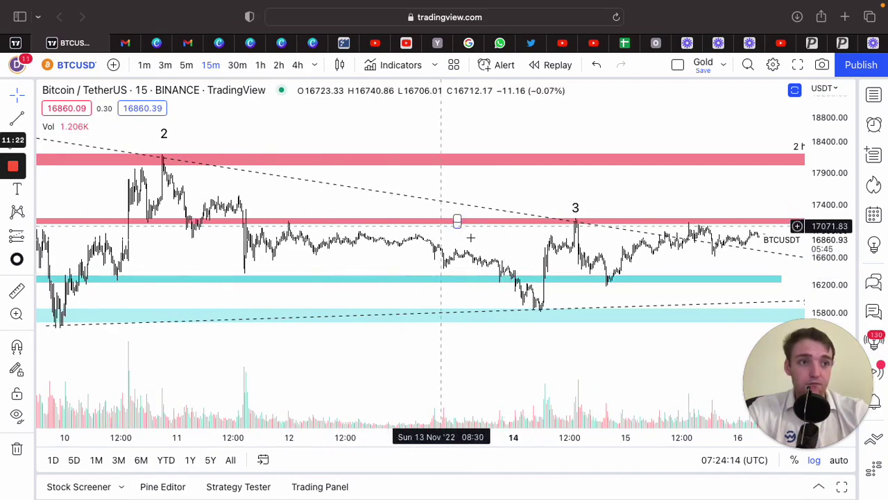
scroll(607, 231, down, 2)
scroll(595, 246, right, 5)
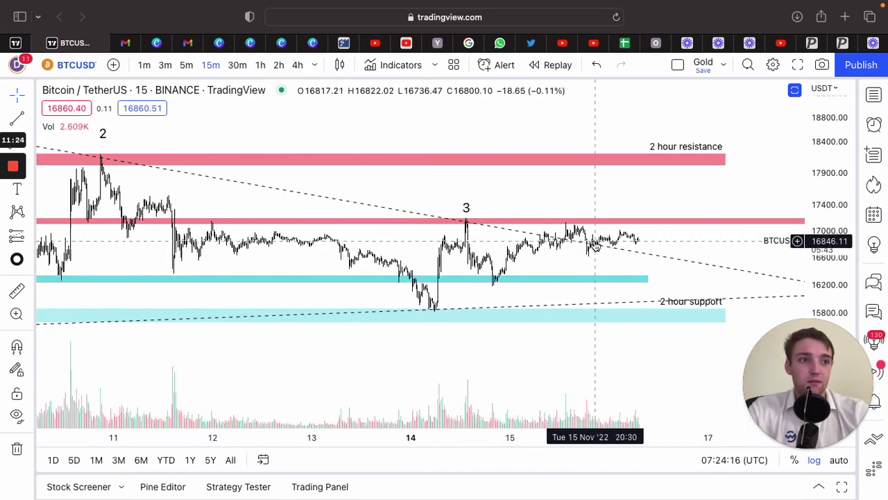
scroll(583, 264, left, 2)
click(568, 279)
key(BackSpace)
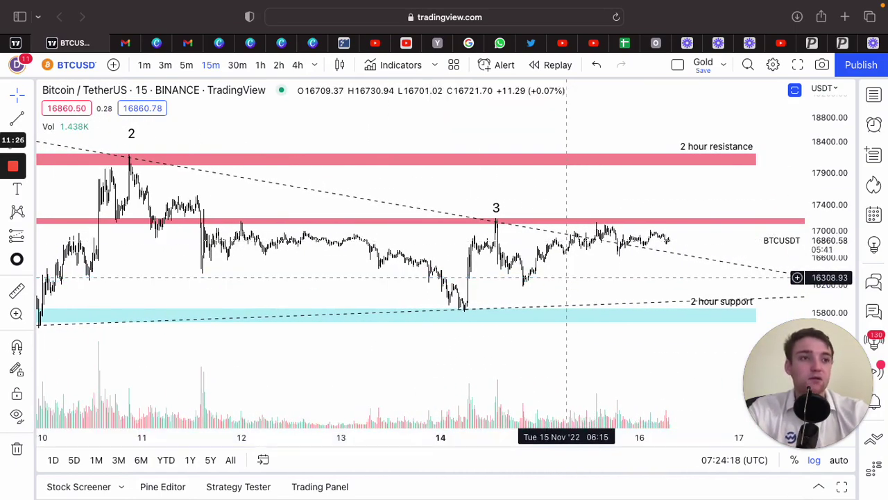
- Draw a thin teal rectangle as a support zone at about 16,615 to 16,667, from 14 November 08:15 to 16 November 01:30
scroll(619, 282, up, 4)
scroll(812, 219, up, 3)
scroll(811, 219, up, 5)
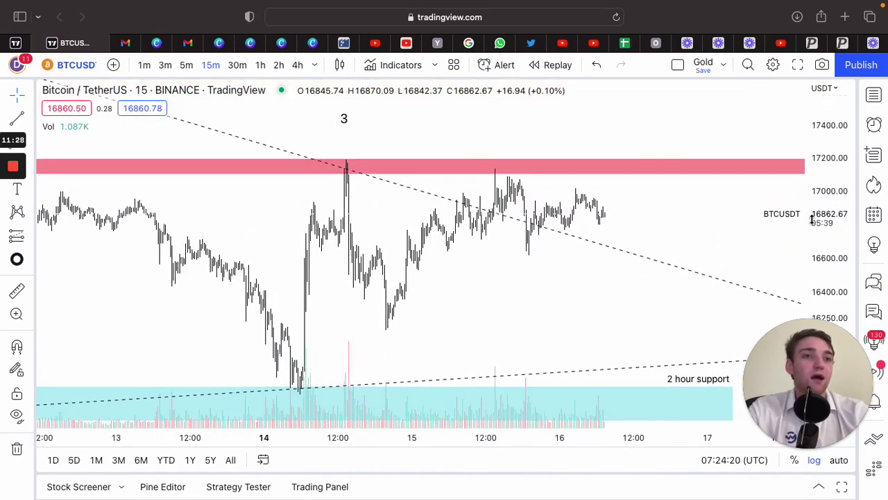
scroll(531, 251, up, 4)
scroll(525, 251, down, 1)
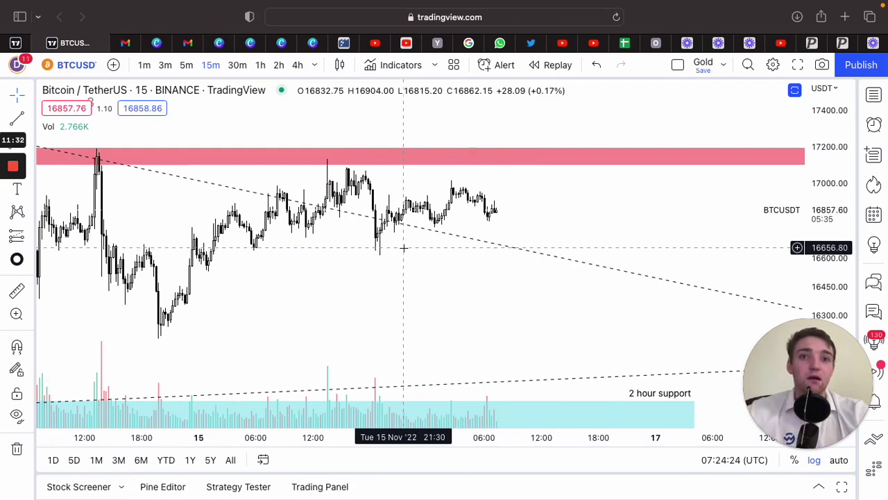
scroll(404, 247, left, 3)
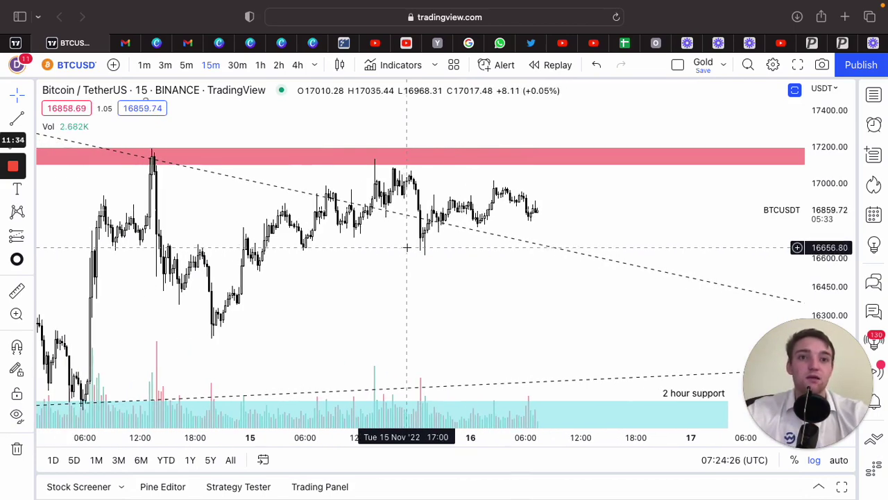
click(30, 165)
click(29, 165)
click(30, 165)
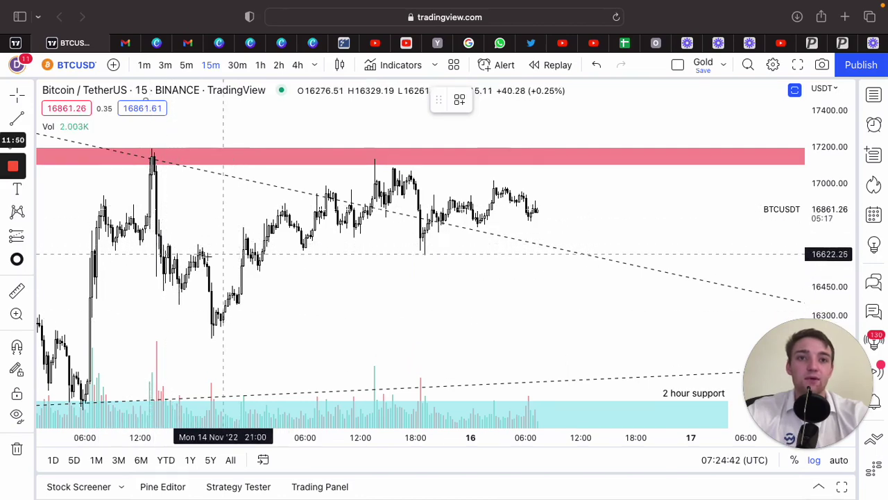
mouse_move(105, 245)
mouse_down()
mouse_move(222, 258)
mouse_move(379, 244)
mouse_move(484, 254)
mouse_up()
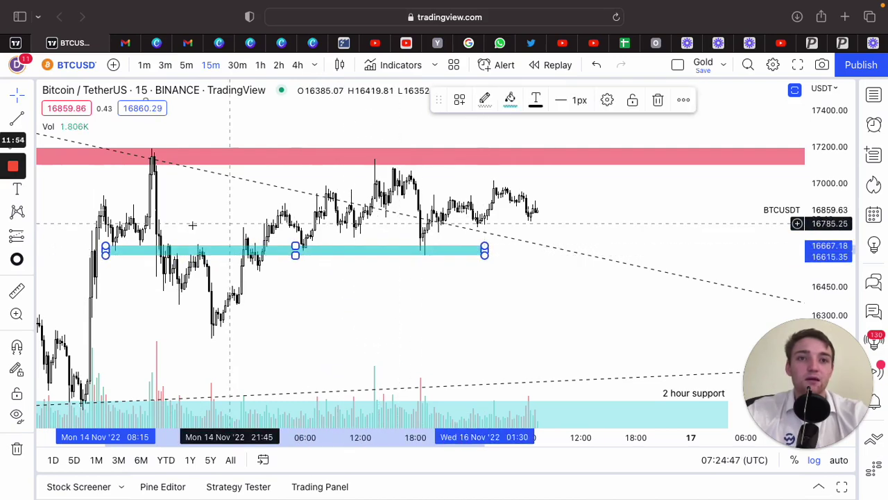
- Circle the price touches along the teal zone near 16,640 with Brush strokes, from 14 November 09:30 to the 15 November evening low
click(32, 190)
click(32, 161)
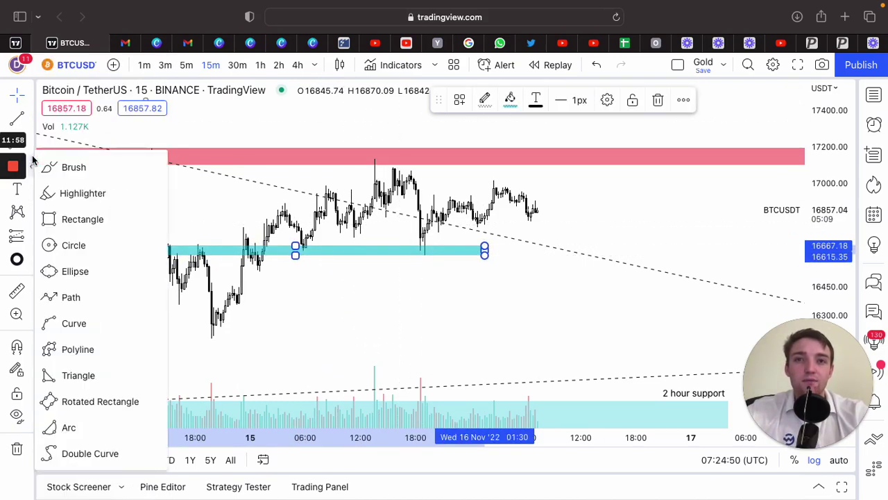
click(59, 171)
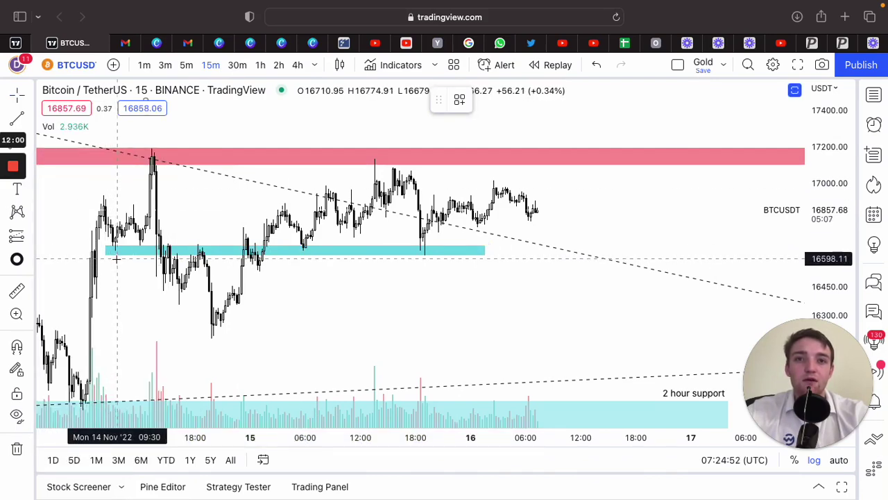
drag(115, 245, 117, 243)
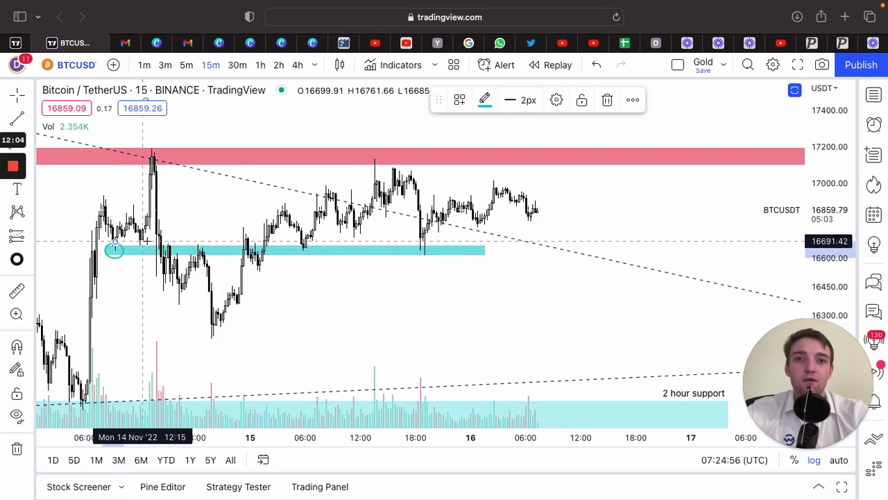
mouse_move(134, 248)
mouse_down()
mouse_move(174, 246)
mouse_move(175, 237)
mouse_move(198, 257)
mouse_up()
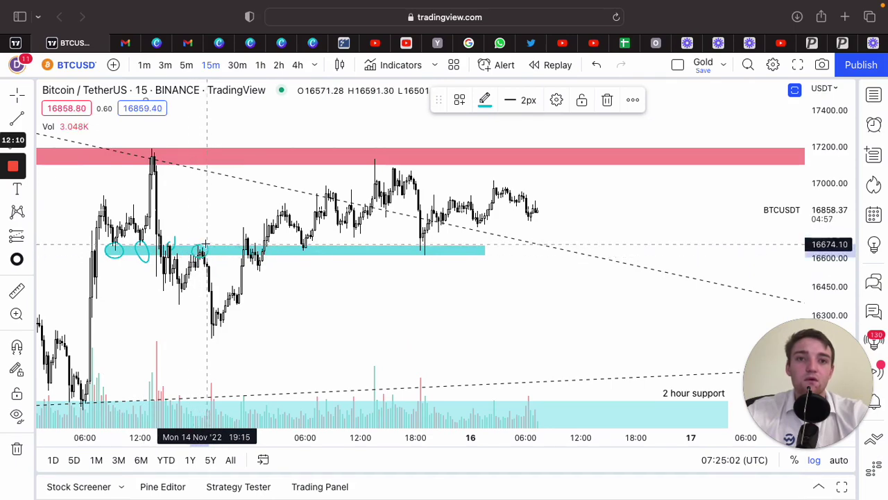
mouse_move(261, 256)
mouse_down()
mouse_move(255, 242)
mouse_move(232, 238)
mouse_move(237, 271)
mouse_move(270, 267)
mouse_move(260, 238)
mouse_move(258, 263)
mouse_up()
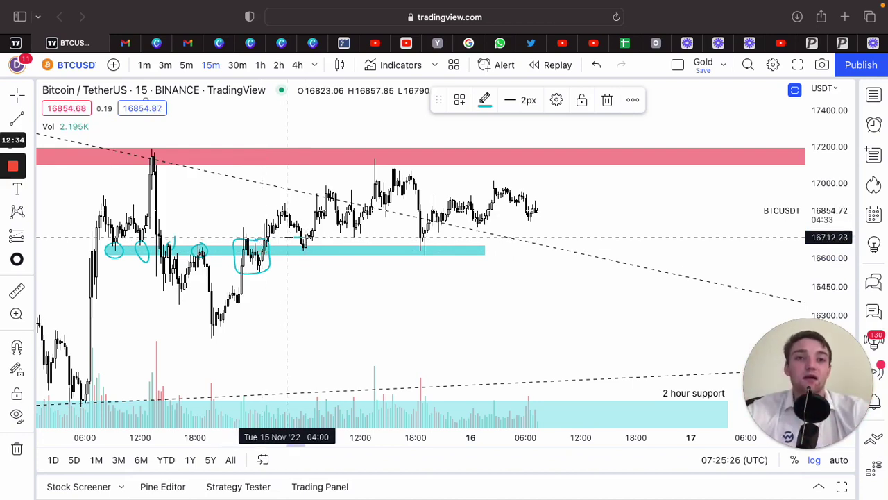
mouse_move(288, 241)
mouse_down()
mouse_move(302, 253)
mouse_move(304, 241)
mouse_up()
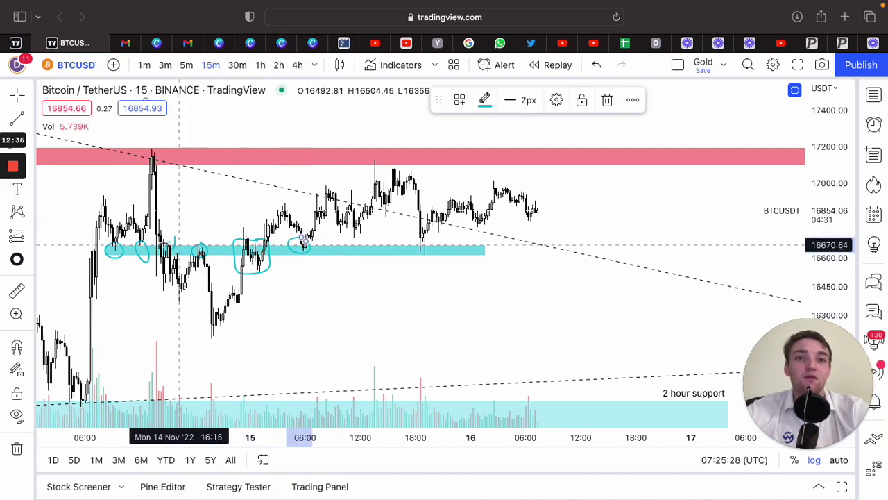
mouse_move(422, 240)
mouse_down()
mouse_move(406, 246)
mouse_move(427, 254)
mouse_up()
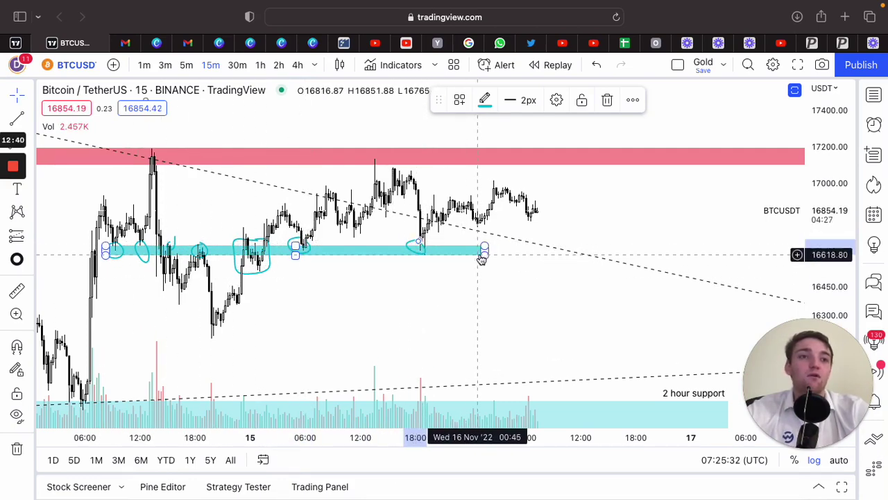
- Extend the teal support rectangle forward in time to 16 November 20:30
scroll(828, 257, up, 3)
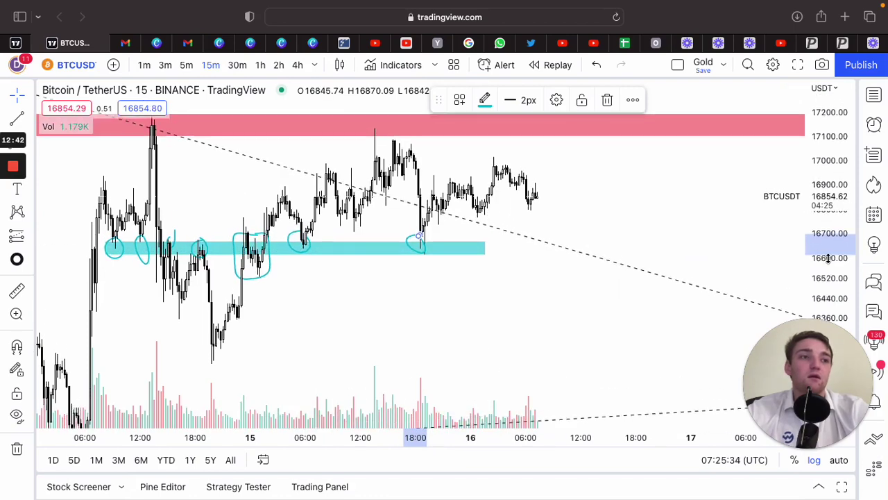
drag(485, 248, 655, 222)
scroll(655, 222, down, 1)
scroll(811, 277, down, 2)
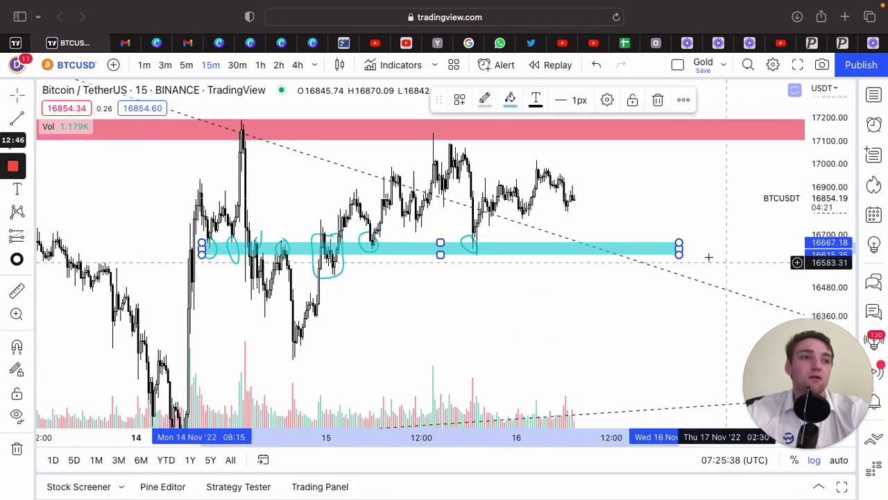
click(30, 145)
click(31, 167)
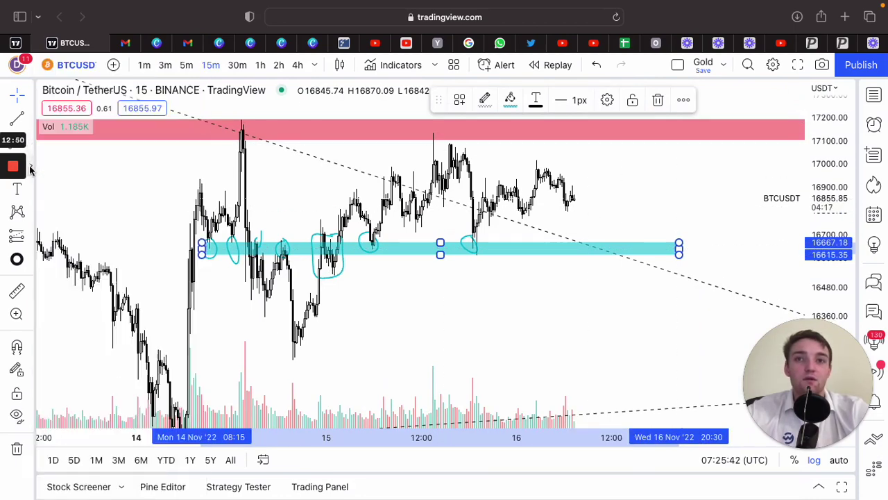
click(57, 174)
mouse_move(571, 202)
mouse_down()
mouse_move(585, 240)
mouse_move(609, 243)
mouse_move(634, 283)
mouse_up()
key(BackSpace)
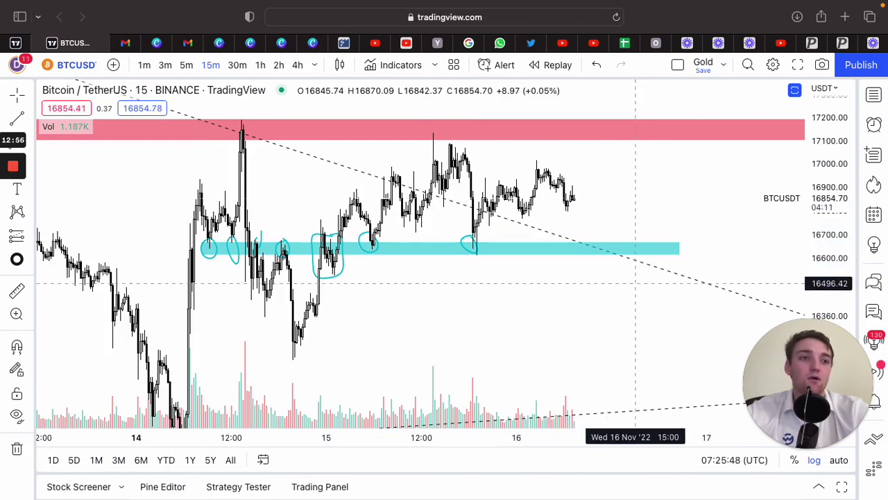
- Brush a projected path from the current price down to the teal zone and bouncing up to about 16,950
click(30, 141)
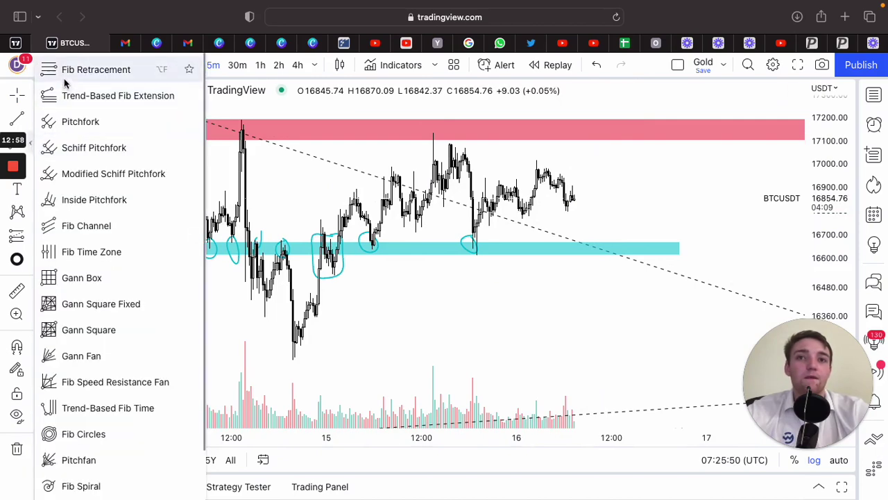
click(29, 166)
click(84, 171)
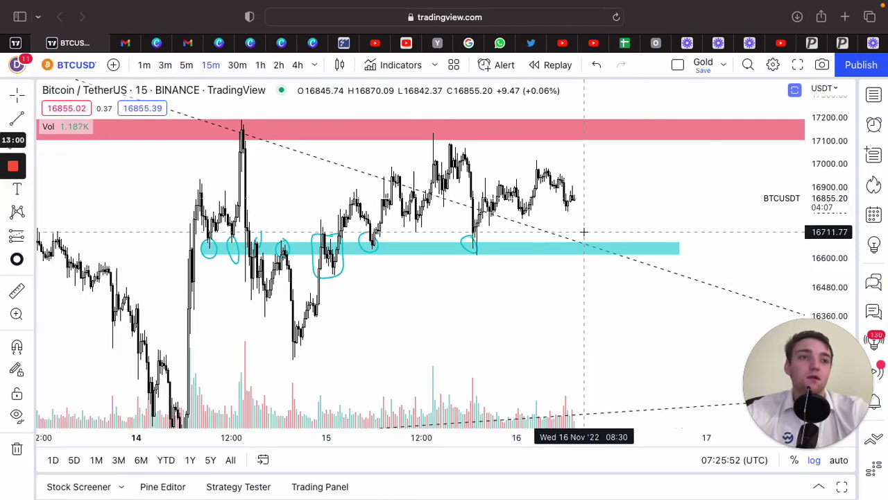
mouse_move(575, 204)
mouse_down()
mouse_move(591, 243)
mouse_move(613, 174)
mouse_up()
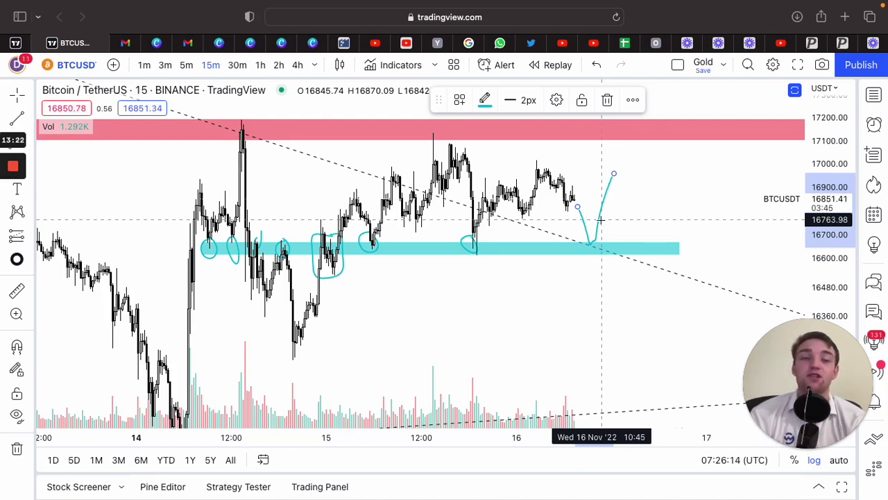
- Delete the brushed bounce path and all the brush marks around the price touches along the teal zone
key(Delete)
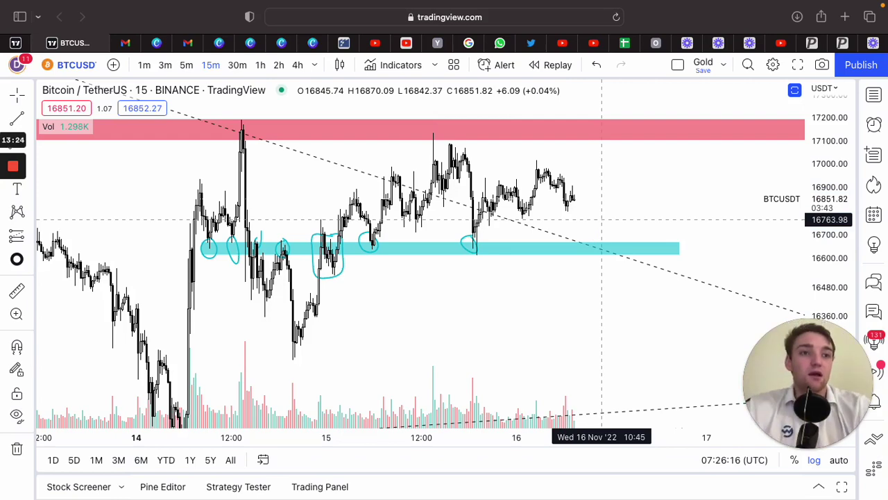
click(340, 233)
key(Delete)
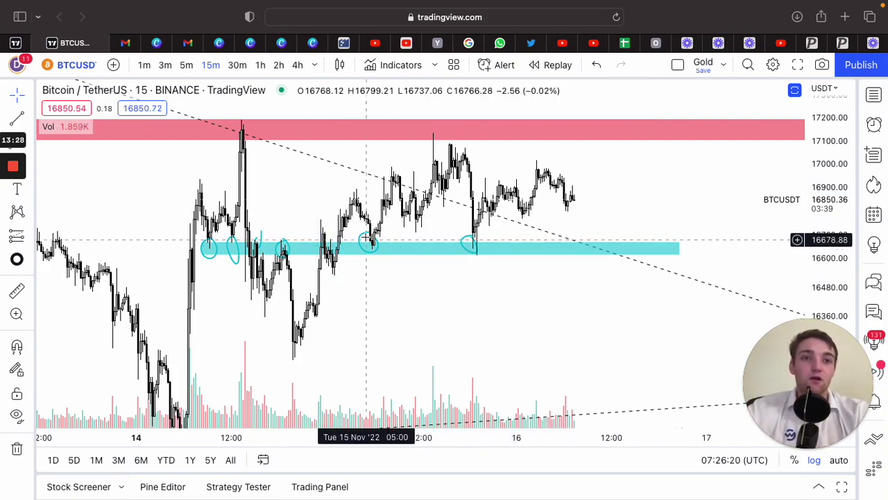
click(366, 238)
key(Delete)
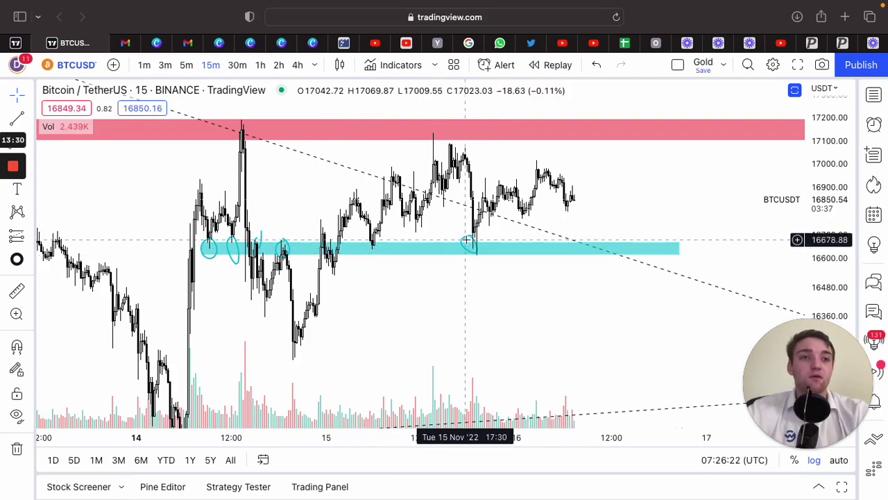
click(469, 241)
key(Delete)
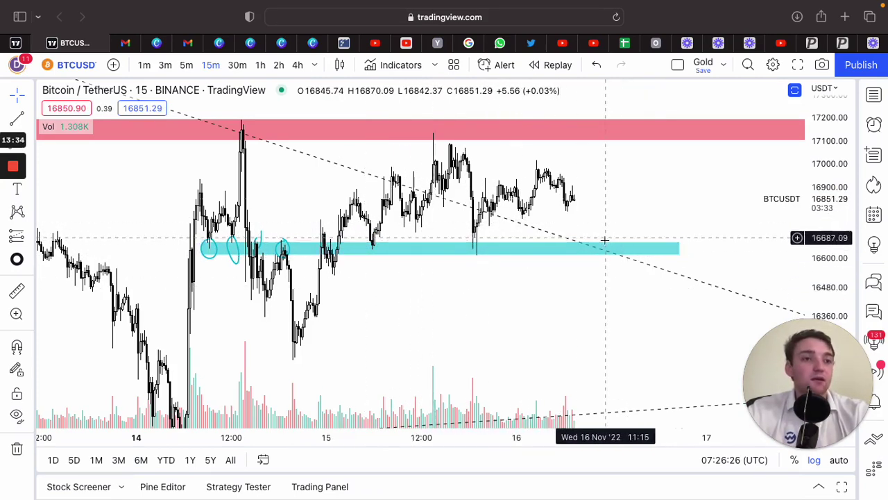
click(286, 243)
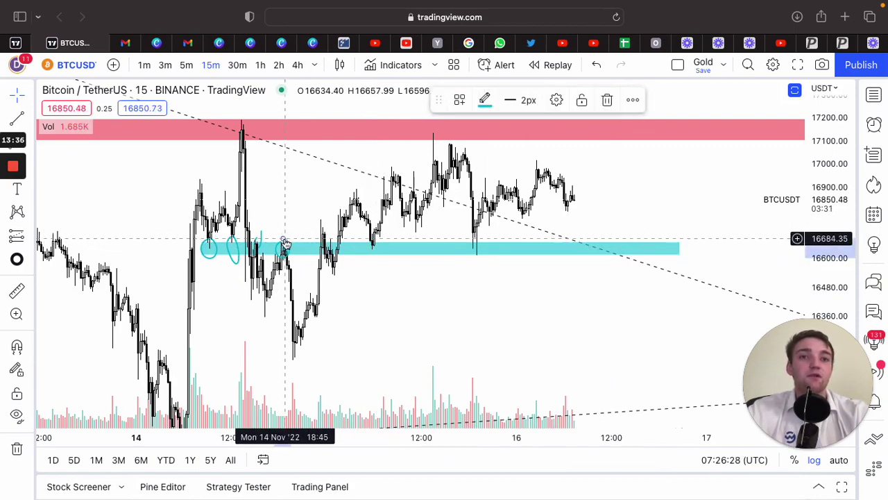
key(Delete)
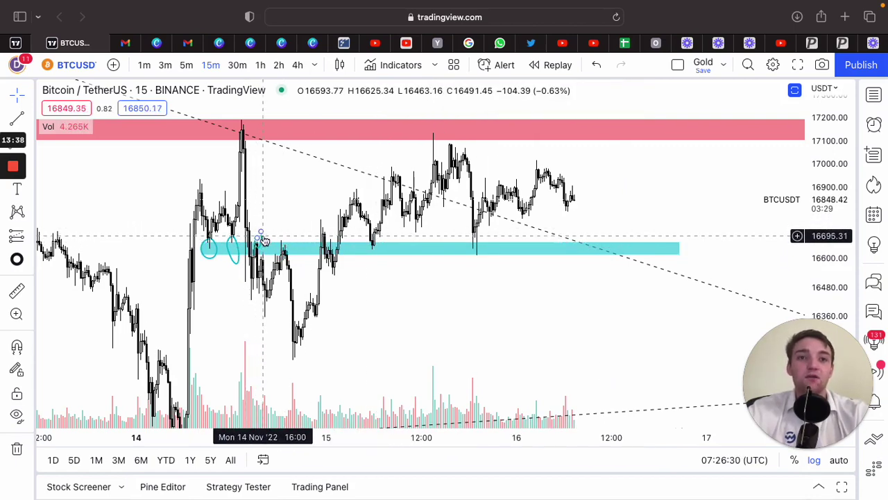
click(263, 236)
drag(264, 239, 208, 244)
key(Delete)
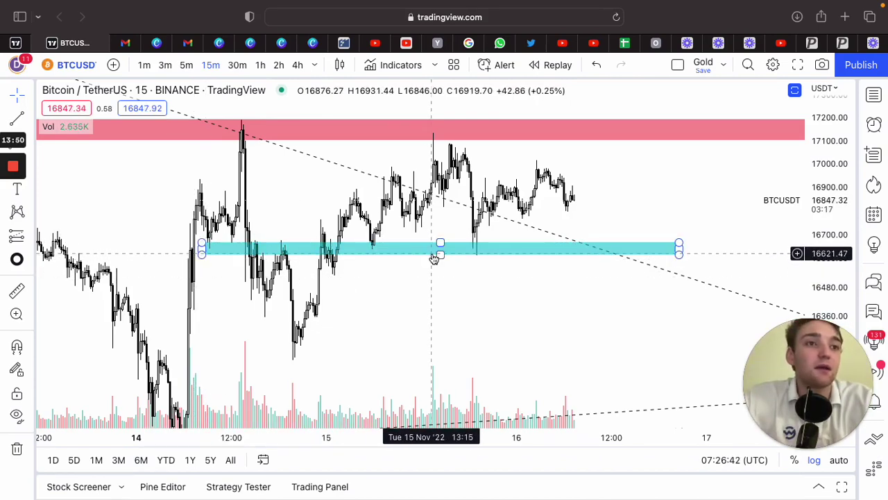
- Brush a projected breakdown from the current price through the teal zone, back up to retest it, and falling steeply until about 16 November 20:30
scroll(432, 256, right, 3)
click(31, 142)
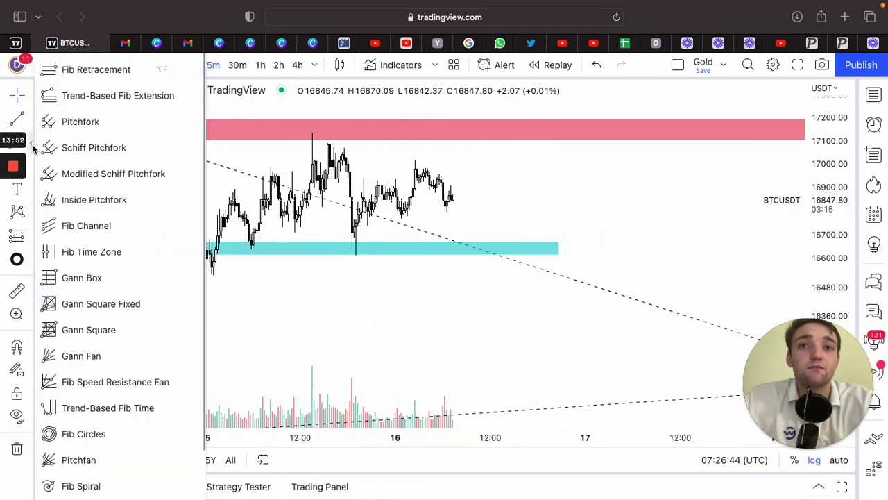
click(31, 166)
click(71, 167)
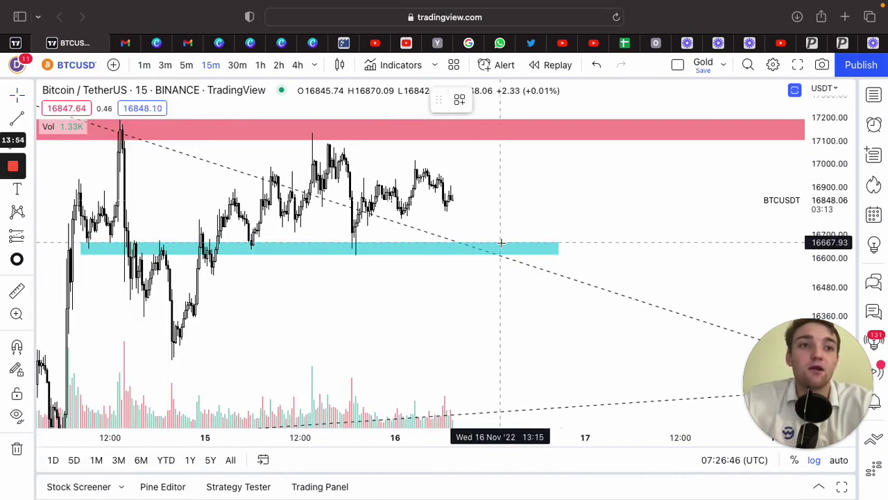
mouse_move(463, 220)
mouse_down()
mouse_move(482, 277)
mouse_move(485, 264)
mouse_up()
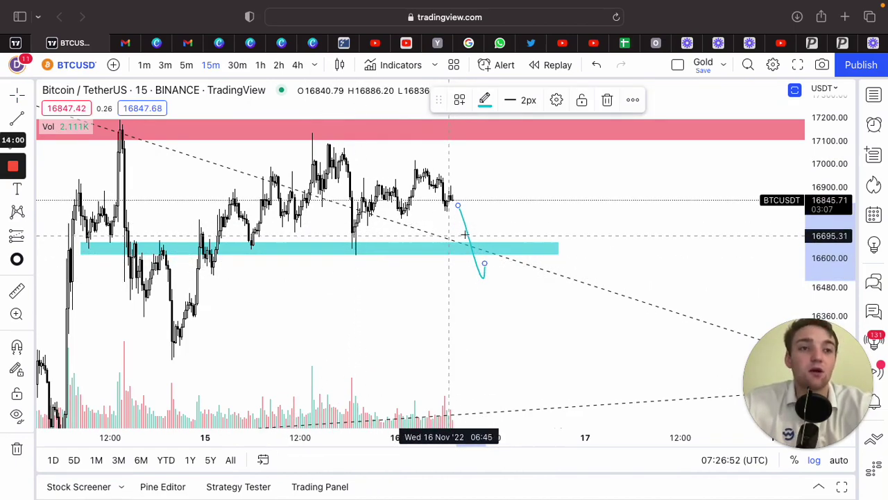
drag(486, 265, 486, 266)
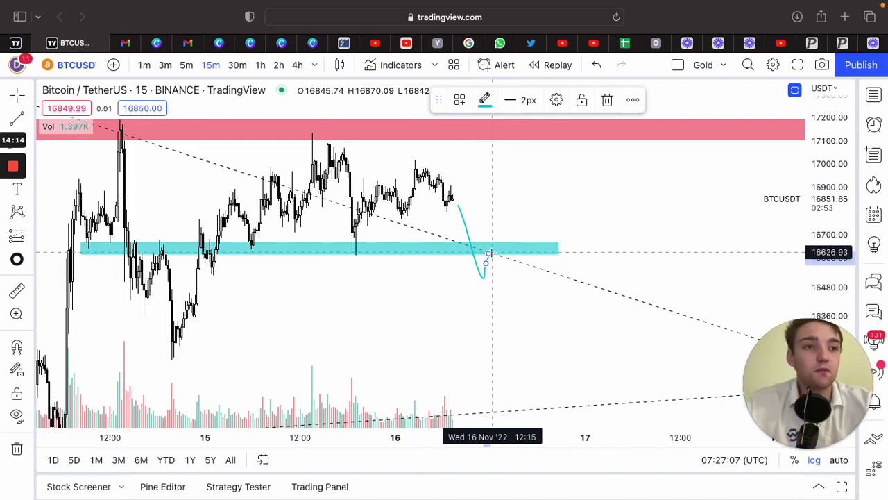
drag(489, 253, 552, 375)
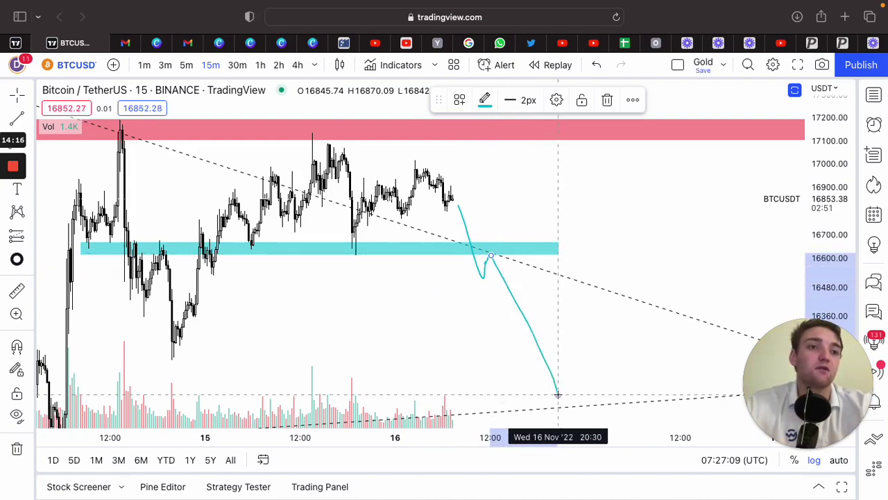
- Delete the brush strokes of the projected breakdown and retest below the teal zone
text(=)
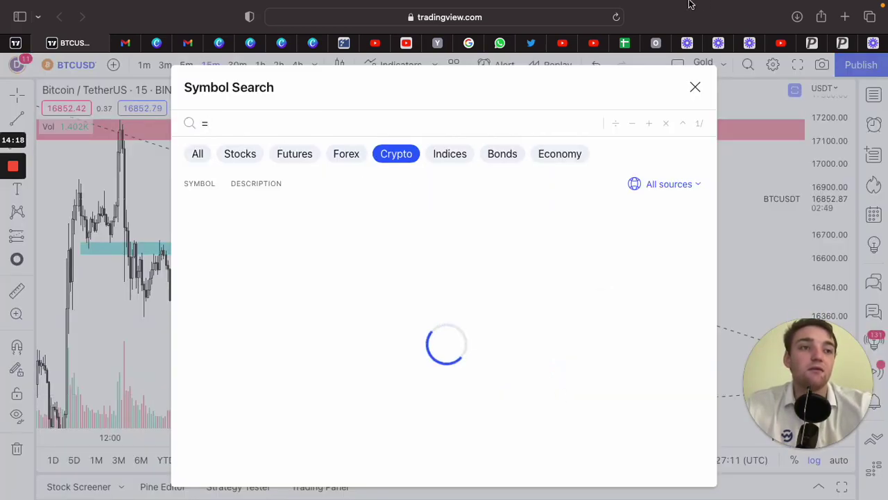
click(696, 86)
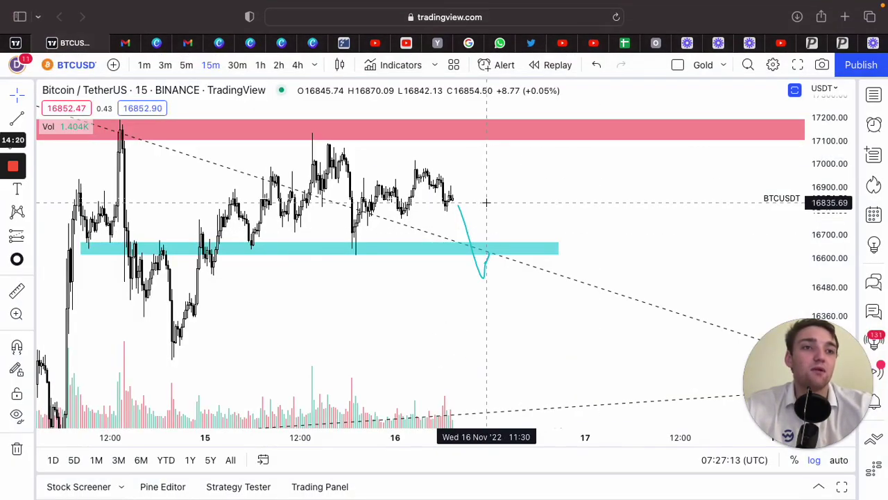
click(464, 228)
key(Delete)
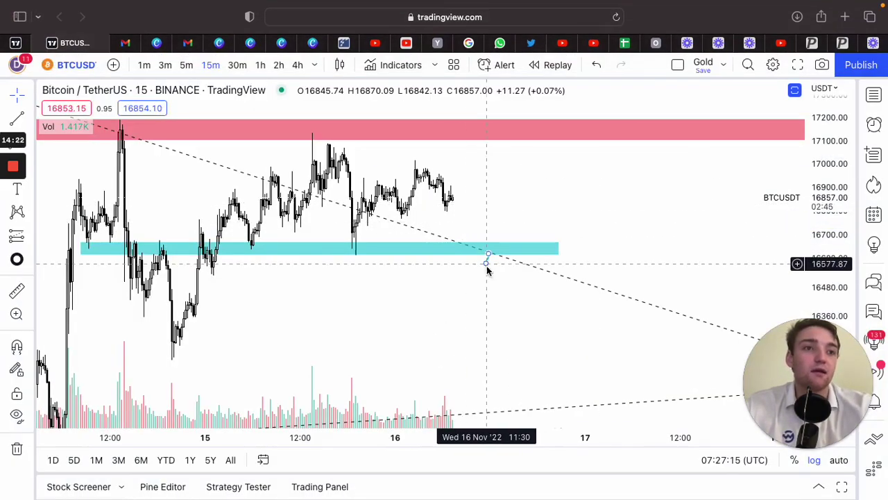
click(488, 261)
key(Delete)
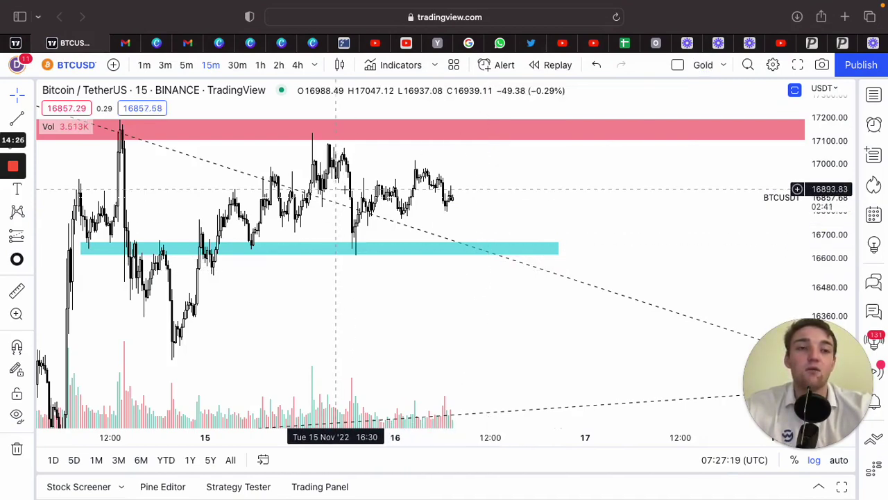
- Switch the Bitcoin / TetherUS chart to the 2-hour timeframe
scroll(501, 193, down, 2)
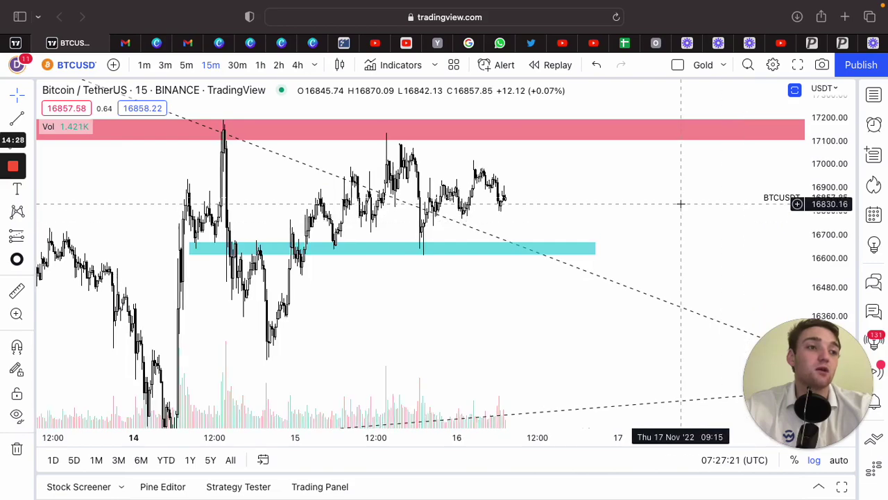
scroll(682, 202, down, 1)
drag(843, 265, 842, 292)
scroll(673, 182, up, 3)
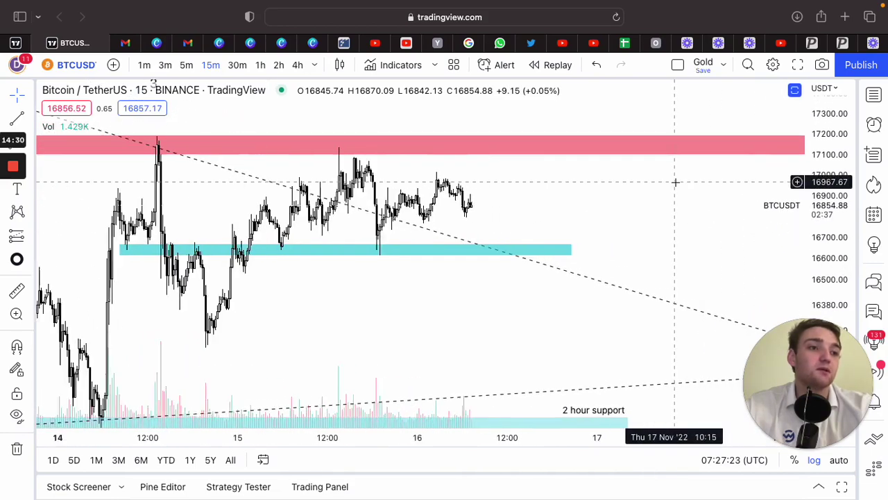
scroll(573, 208, down, 4)
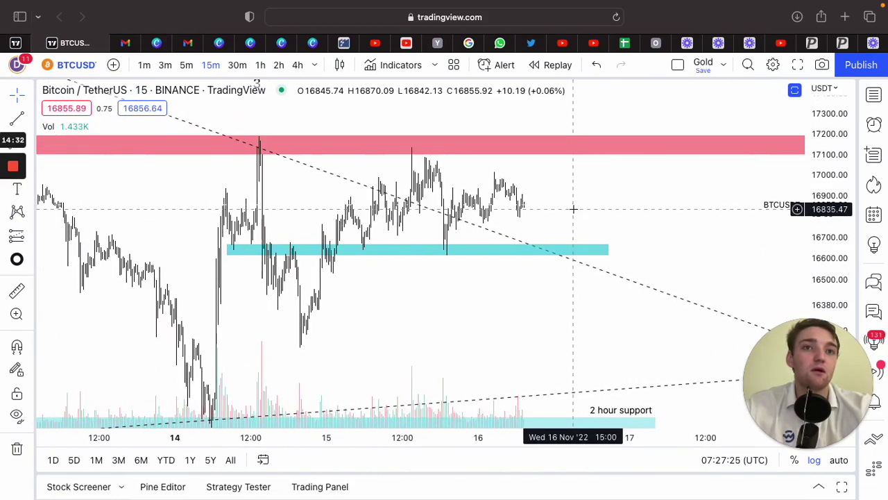
scroll(573, 209, down, 2)
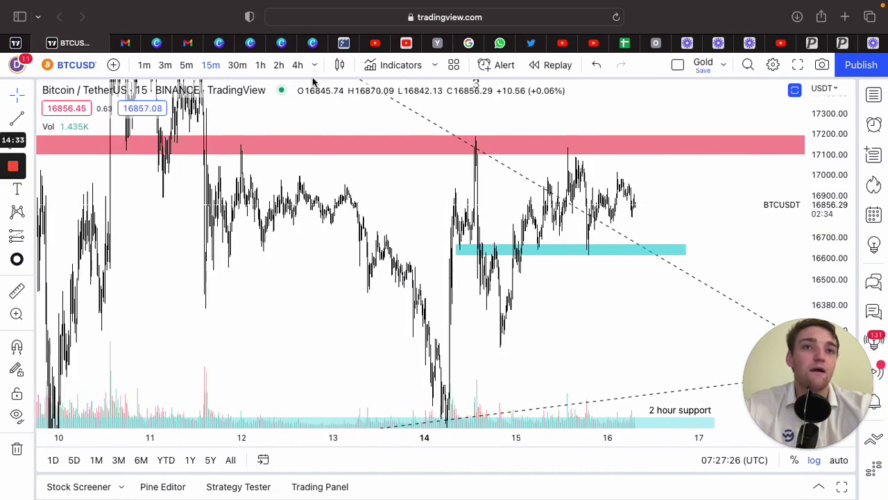
click(279, 66)
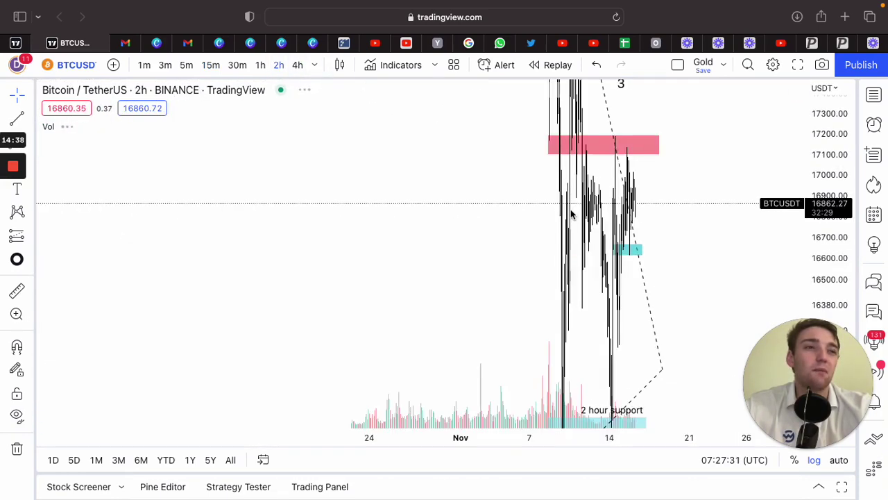
- Extend the teal support zone's end on the 2-hour chart to about 18 November 16:00
scroll(570, 209, up, 3)
scroll(570, 209, up, 5)
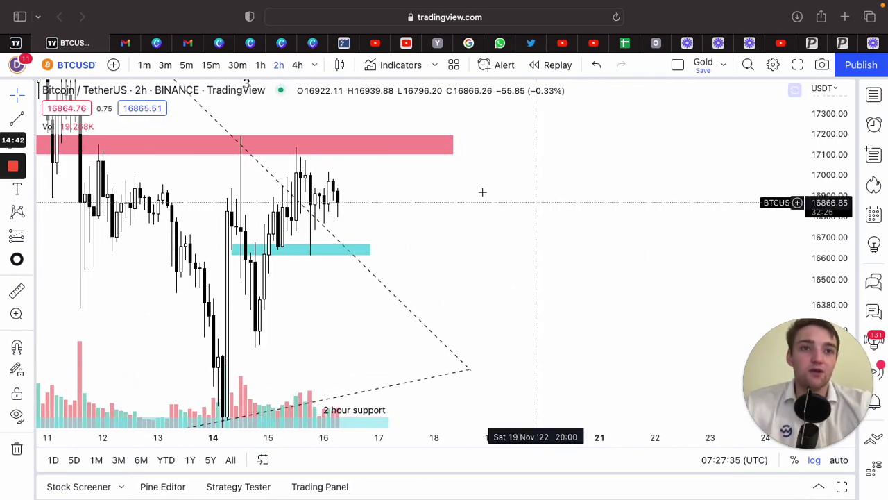
scroll(394, 186, left, 5)
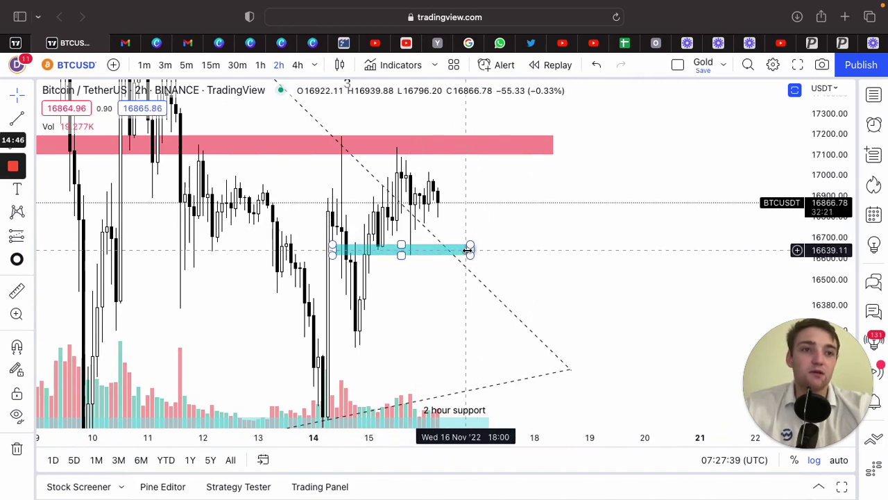
drag(470, 250, 572, 250)
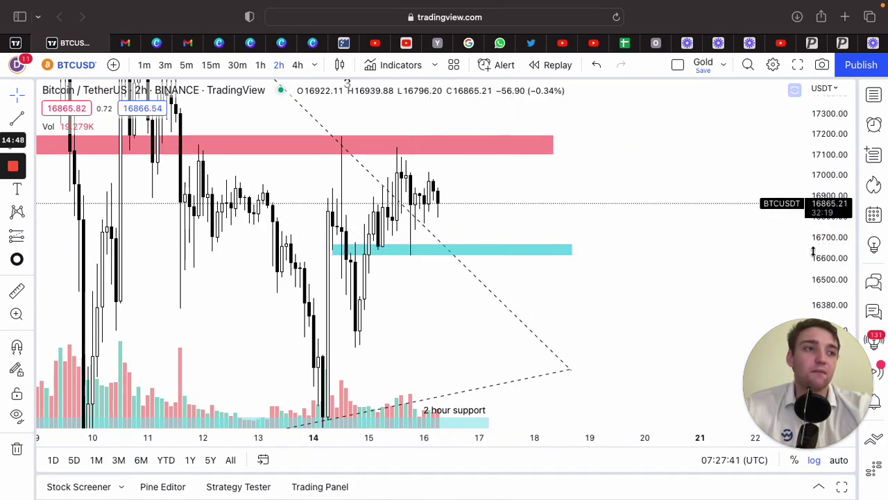
- Examine the current price between the nearby red and teal zones and the wider 2-hour support and resistance zones
scroll(815, 253, down, 3)
double_click(725, 242)
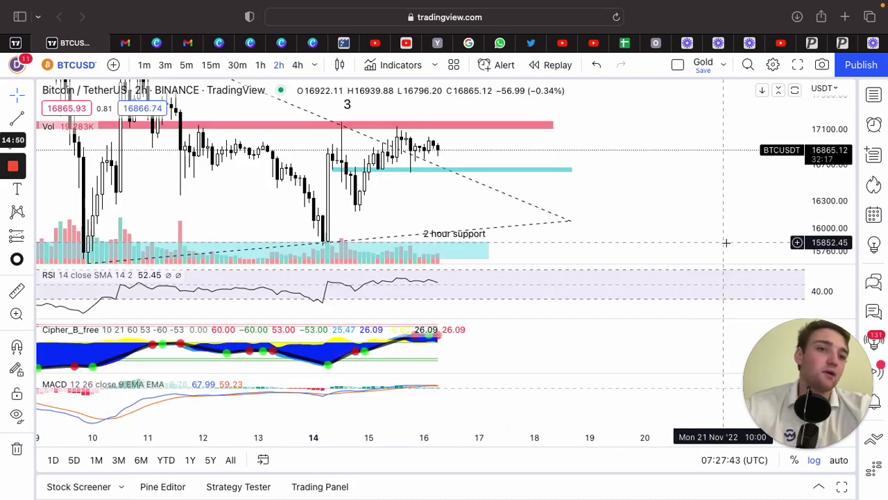
double_click(648, 192)
scroll(520, 390, left, 5)
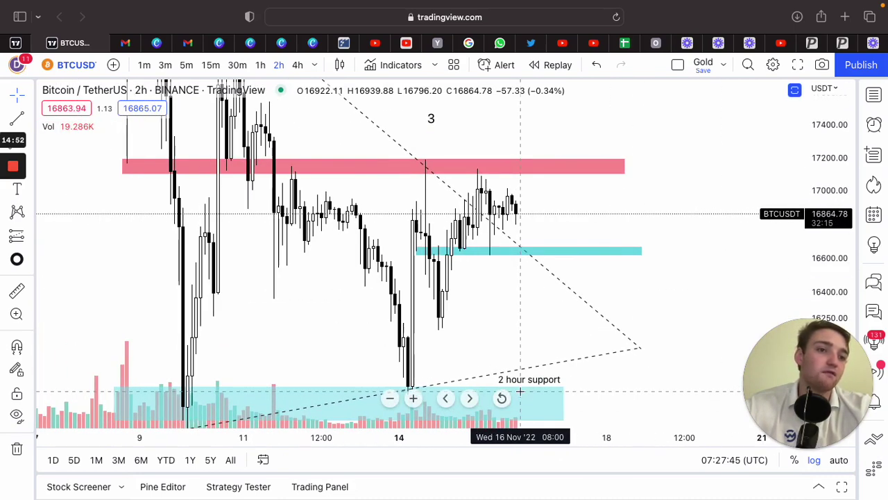
scroll(815, 259, down, 3)
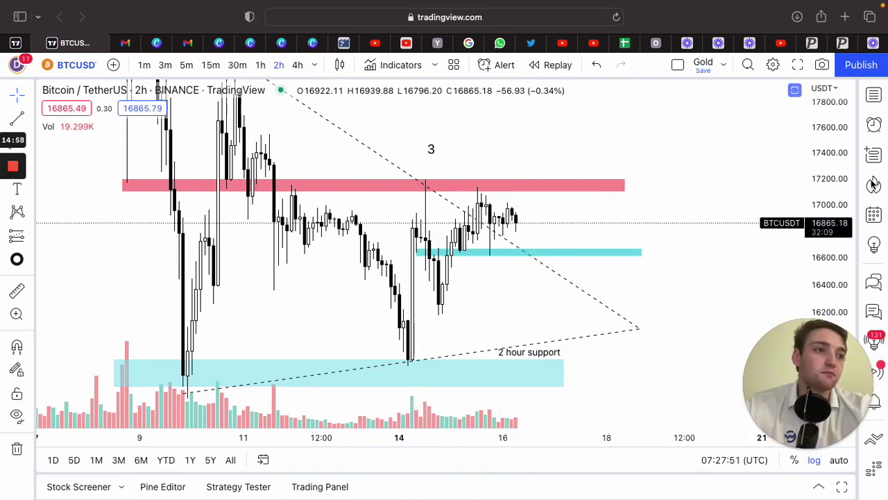
scroll(839, 181, up, 3)
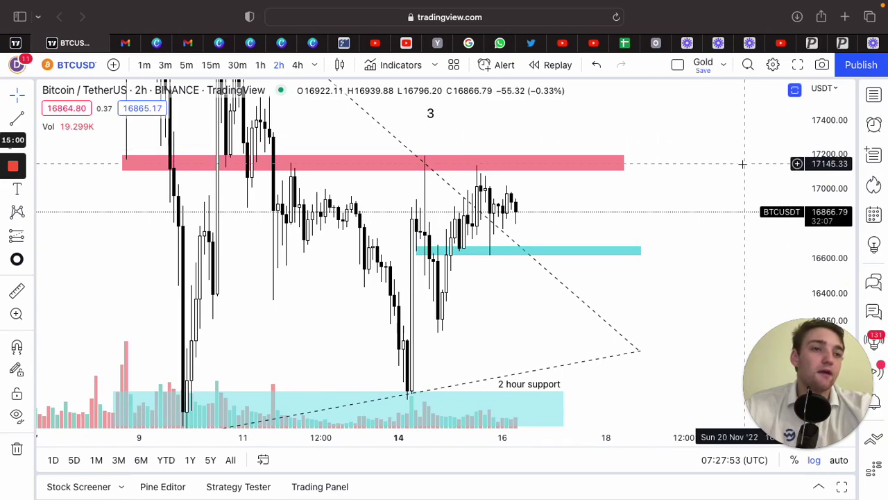
scroll(742, 164, up, 3)
scroll(606, 178, down, 3)
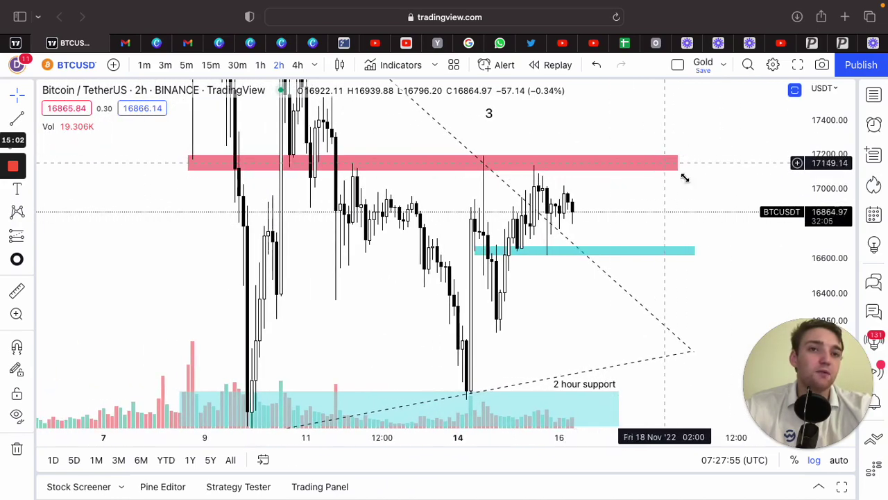
scroll(825, 209, down, 5)
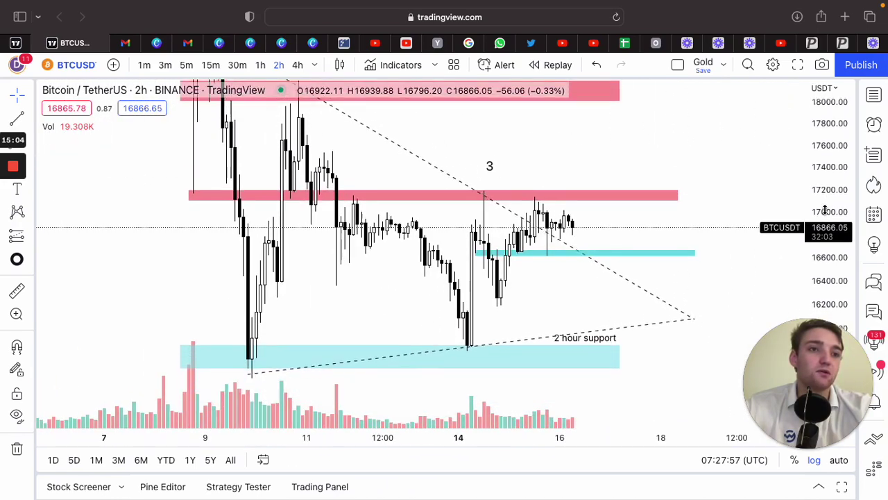
scroll(825, 210, down, 2)
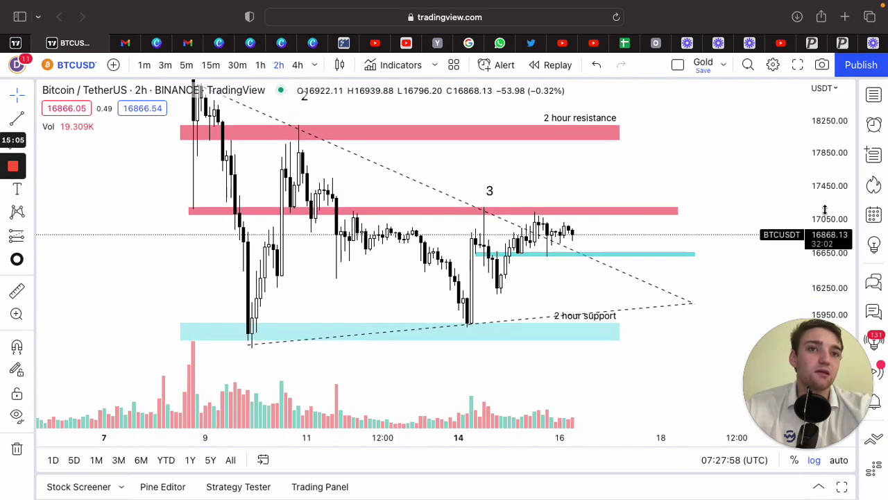
- Switch the Bitcoin / TetherUS chart to the 15-minute timeframe and bring the price history from 8 November into view
click(211, 64)
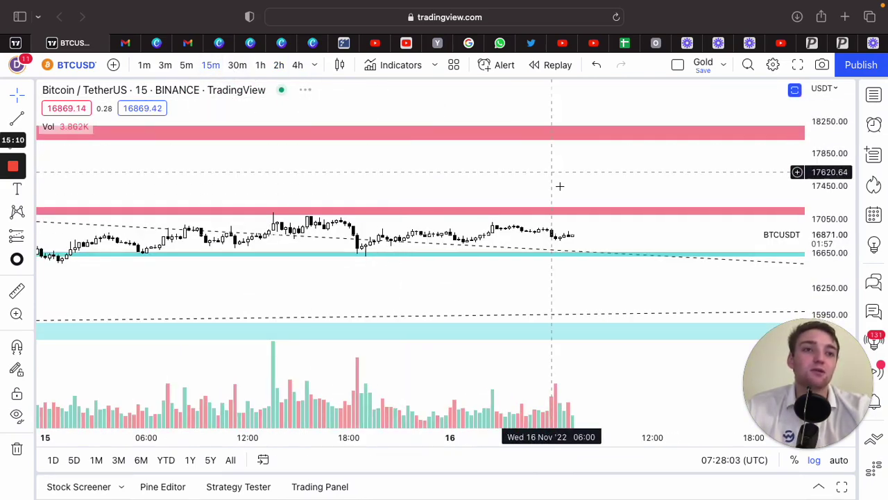
scroll(559, 187, down, 4)
scroll(482, 266, left, 5)
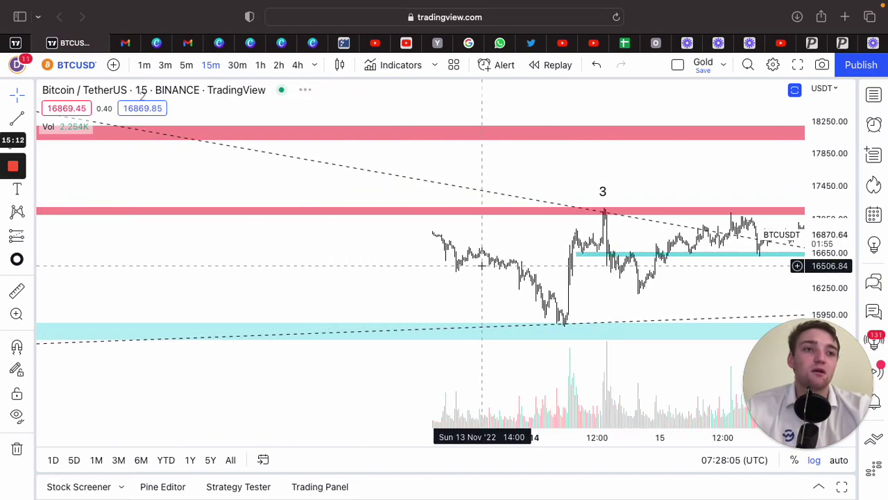
scroll(482, 266, right, 5)
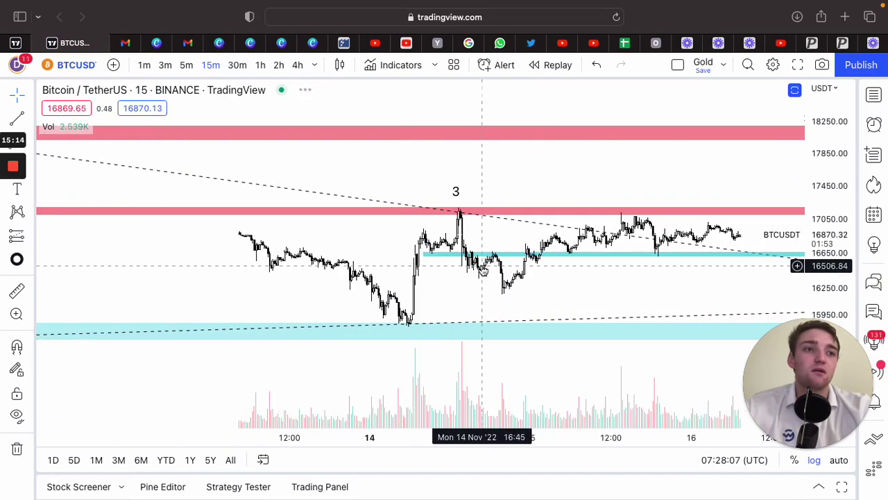
scroll(481, 265, left, 8)
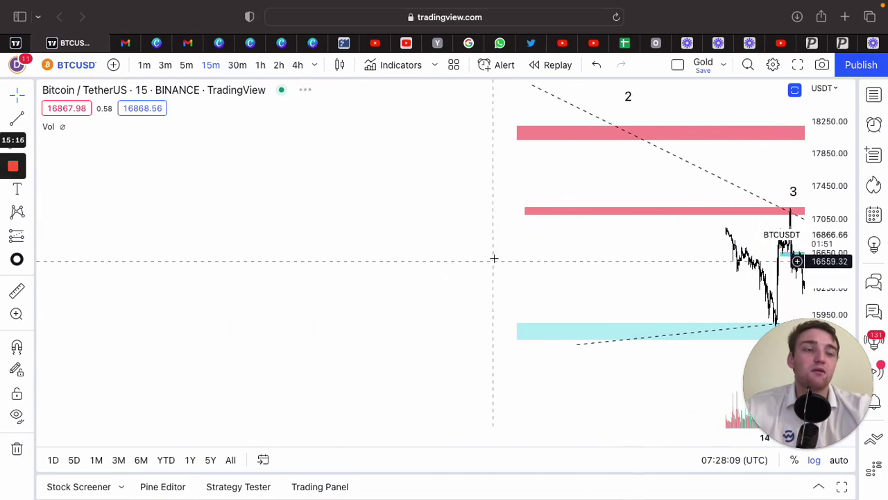
scroll(494, 258, right, 3)
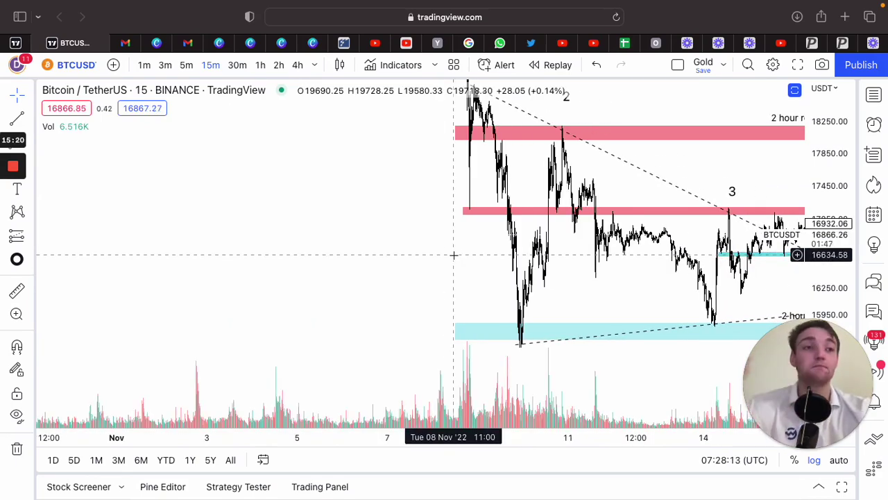
- Examine the 15-minute price drop from 8 to 10 November through the two red zones toward the pale blue support zone
scroll(520, 210, up, 3)
scroll(519, 210, left, 3)
scroll(517, 212, up, 2)
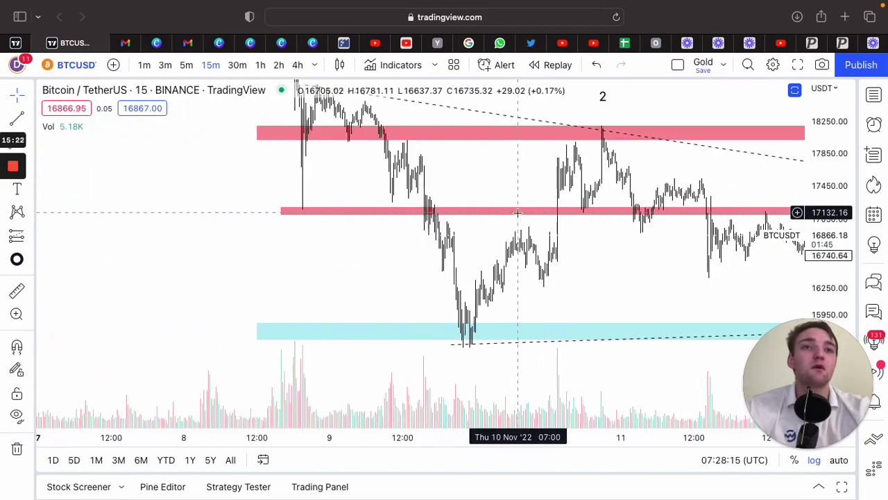
scroll(331, 116, up, 4)
scroll(341, 192, right, 3)
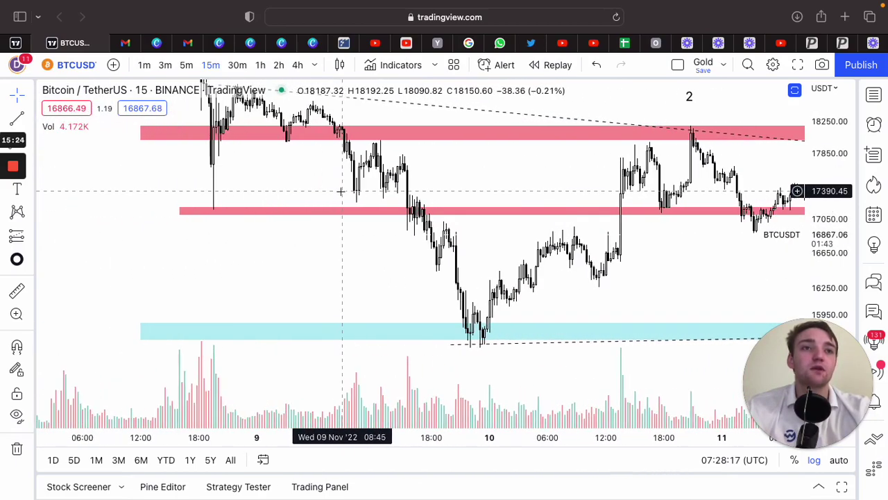
scroll(340, 191, right, 3)
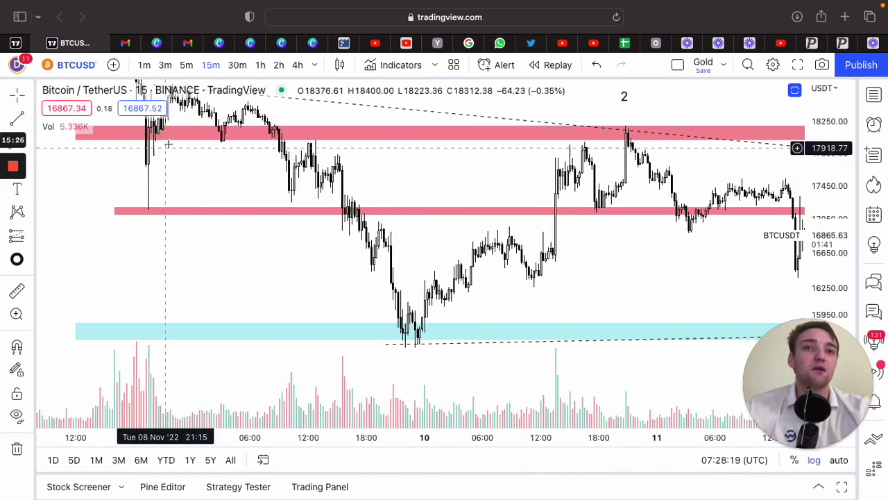
scroll(199, 165, left, 3)
scroll(295, 167, down, 2)
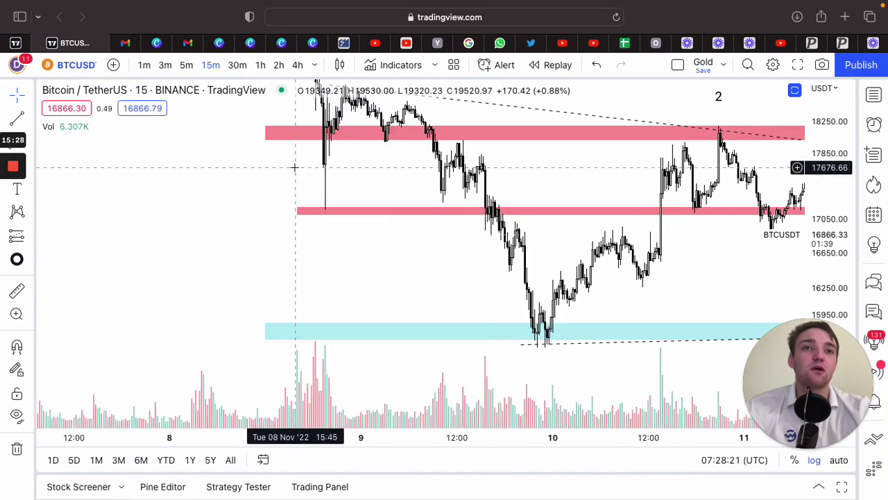
scroll(295, 167, down, 2)
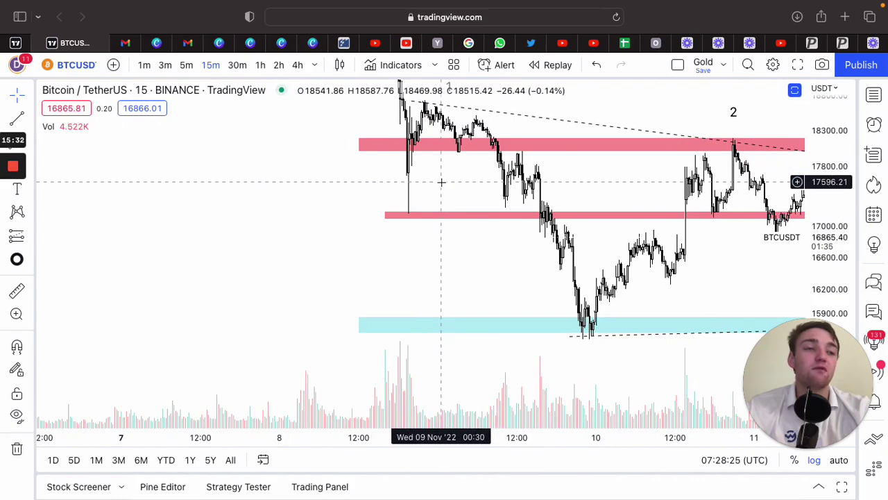
scroll(442, 182, up, 1)
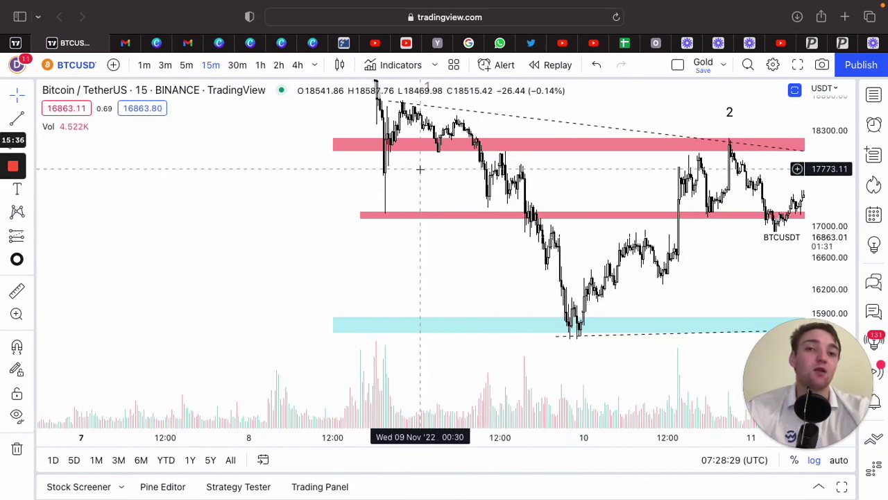
- Examine how the 15-minute price reacts at the upper and lower red zones between 9 and 12 November
scroll(456, 182, right, 3)
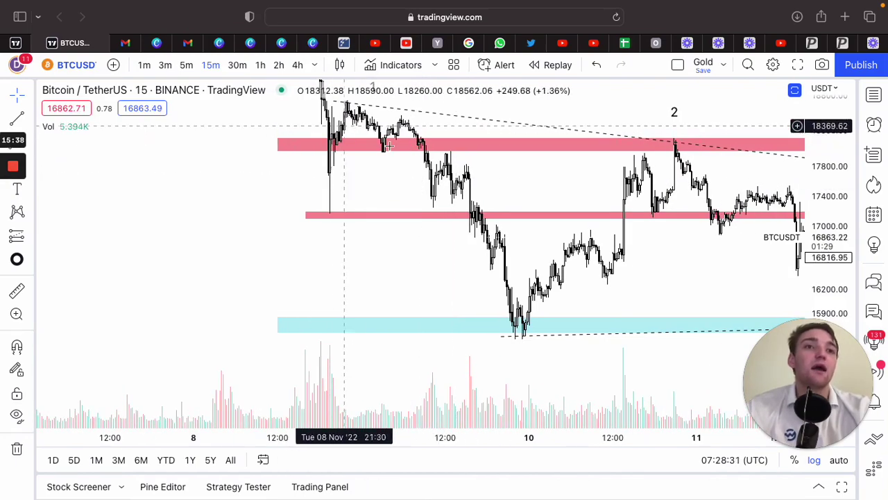
scroll(616, 169, right, 6)
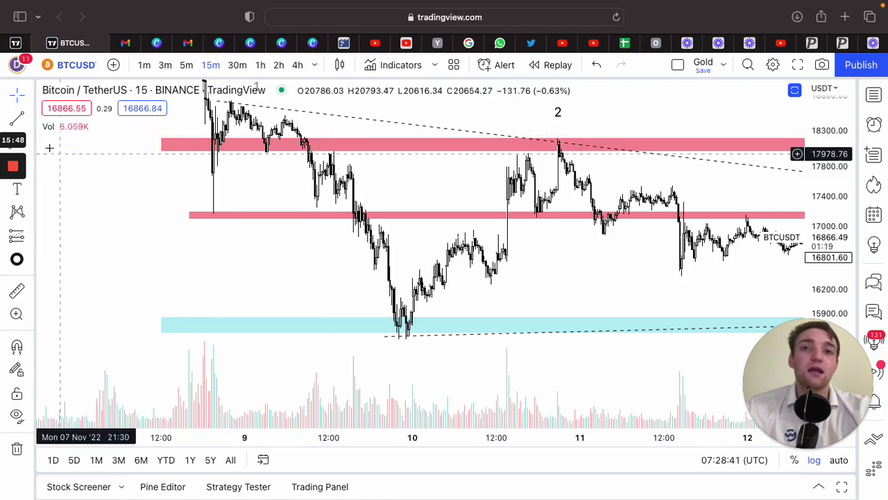
scroll(292, 149, right, 3)
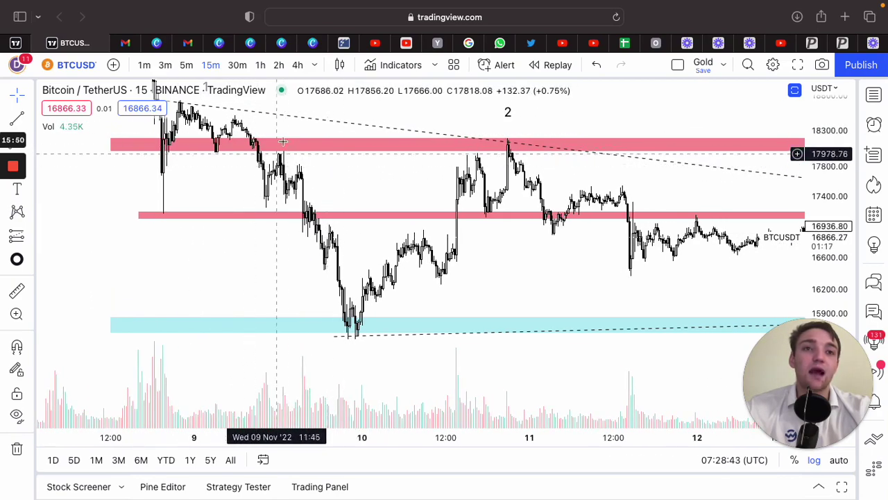
scroll(680, 132, right, 5)
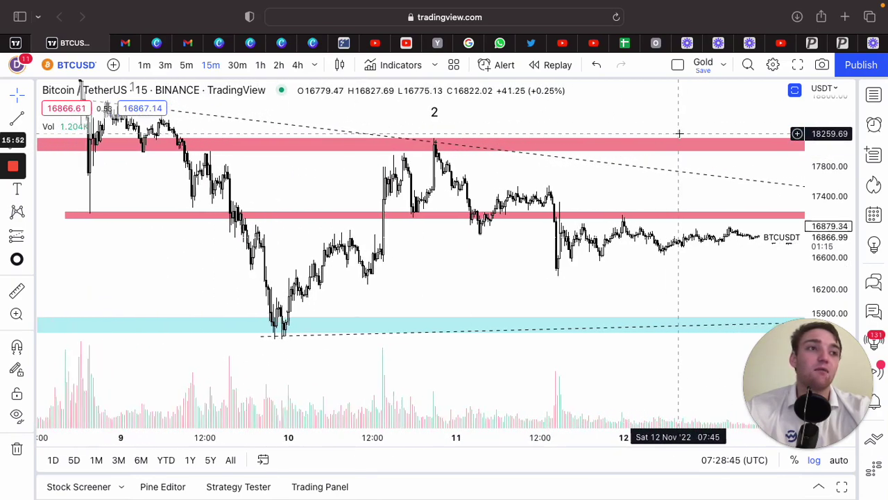
scroll(468, 146, right, 7)
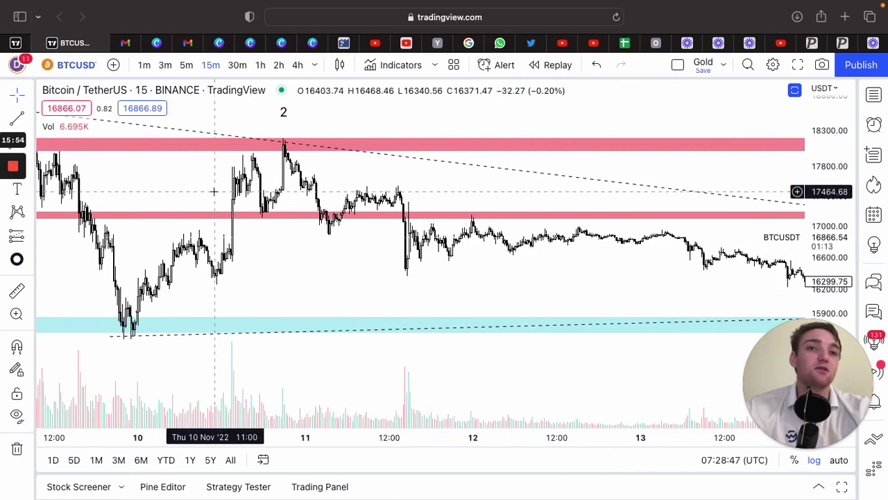
scroll(198, 183, left, 11)
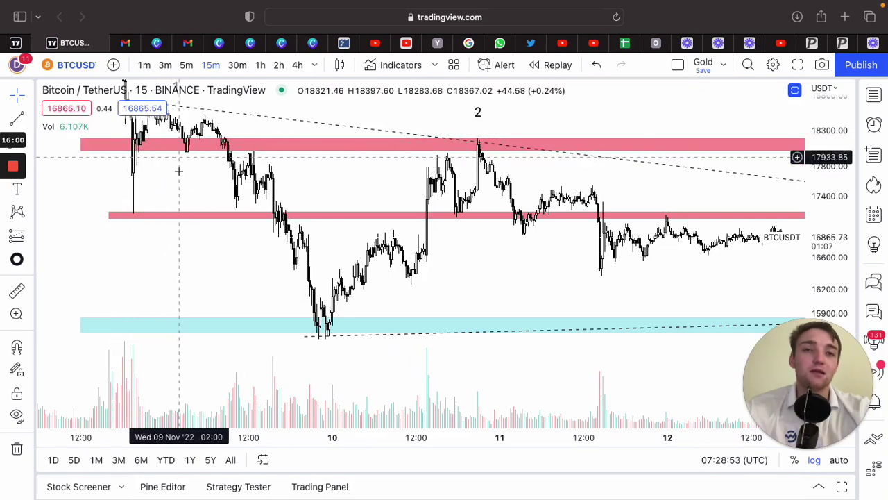
scroll(242, 161, left, 2)
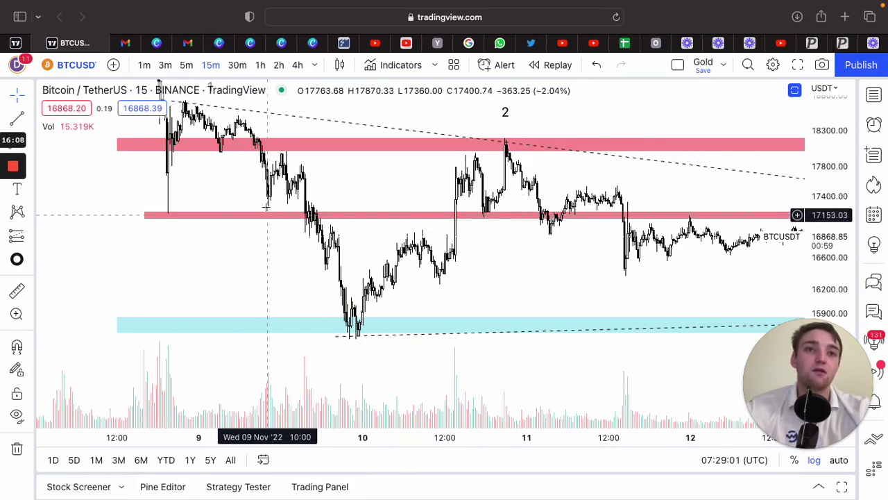
scroll(420, 302, right, 2)
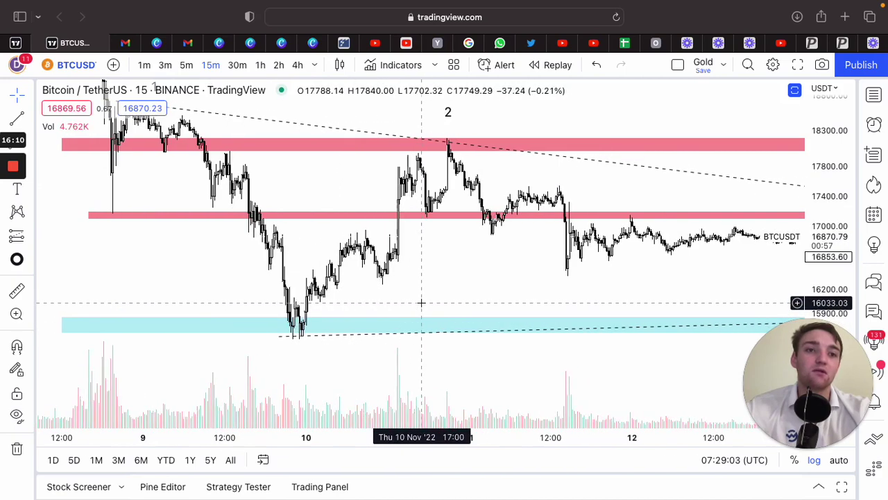
- Examine the price touches of the pale blue support zone around 10 and 14 November on the 15-minute chart
scroll(284, 331, up, 2)
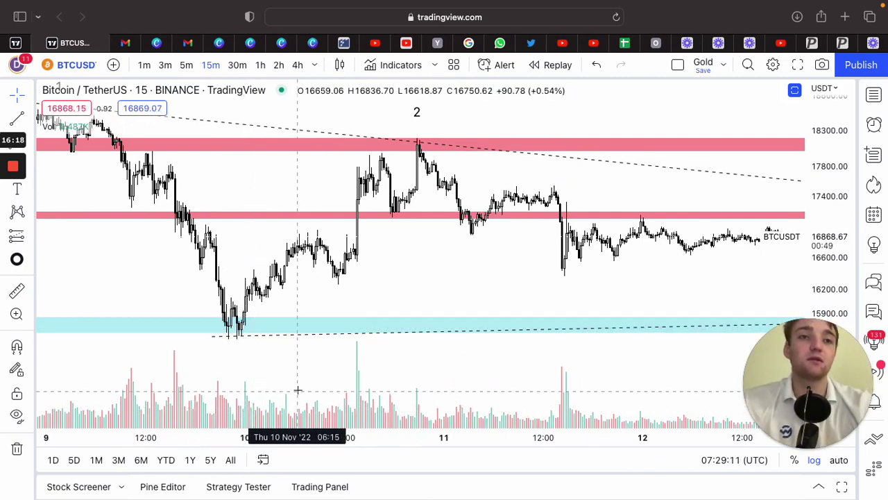
drag(826, 204, 826, 222)
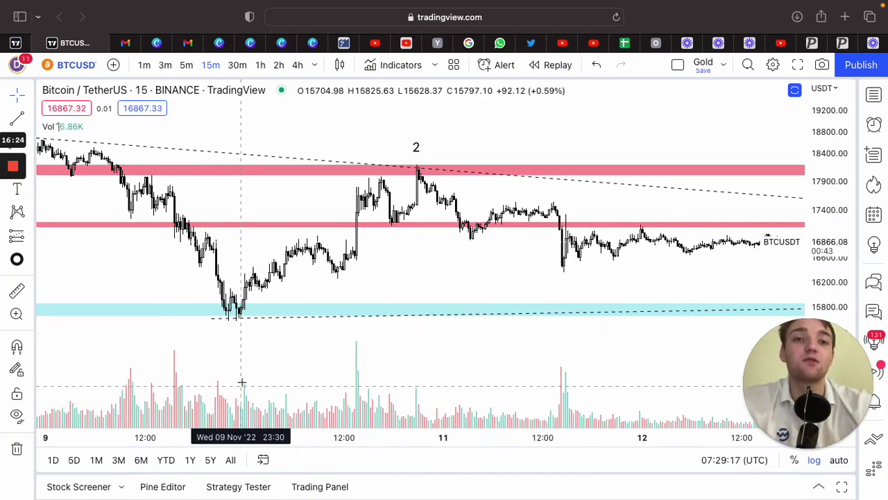
scroll(260, 310, down, 2)
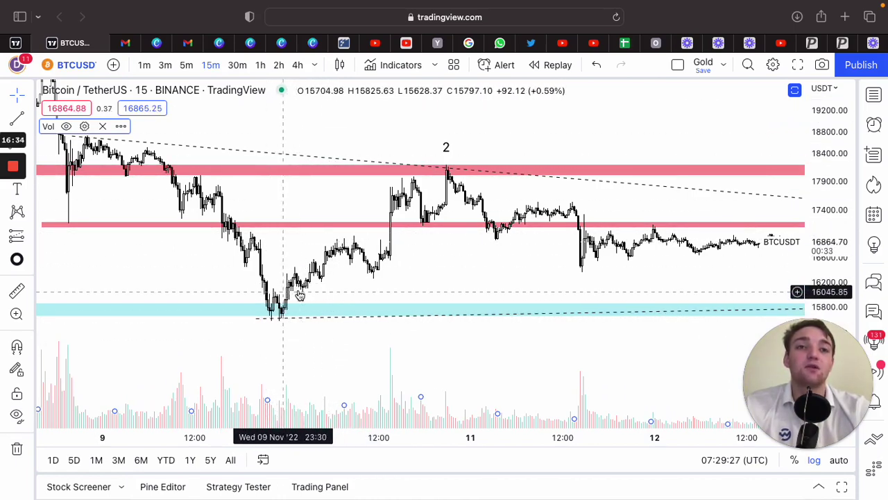
scroll(299, 294, right, 5)
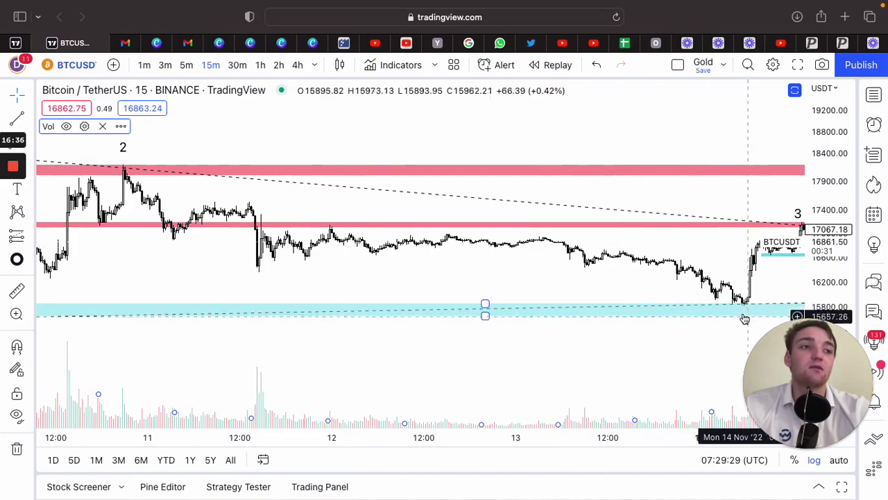
scroll(432, 381, left, 3)
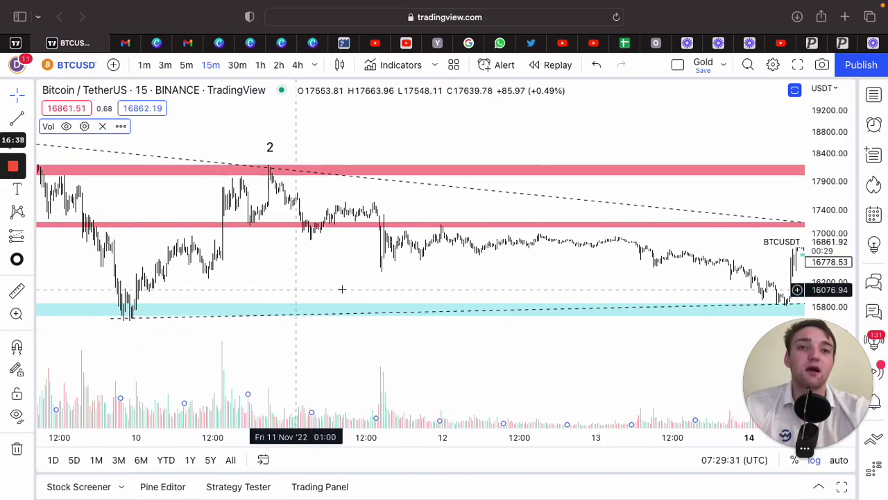
scroll(371, 298, right, 1)
scroll(371, 298, up, 3)
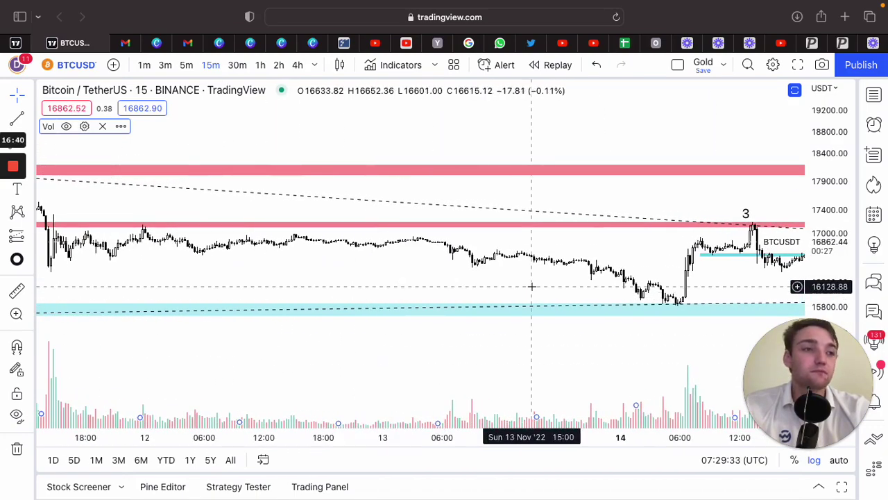
- Review the 15-minute price action between the two red zones and the pale blue support zone from 9 to 16 November
scroll(532, 286, down, 4)
scroll(532, 286, down, 1)
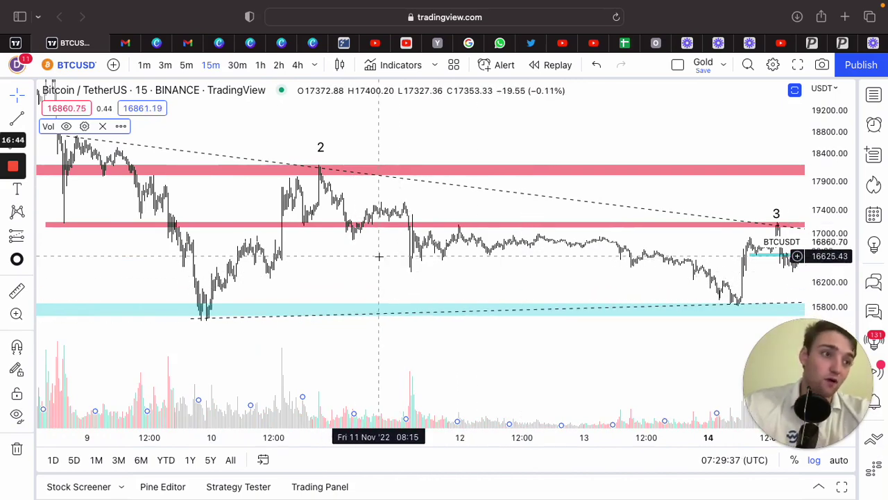
scroll(379, 256, up, 4)
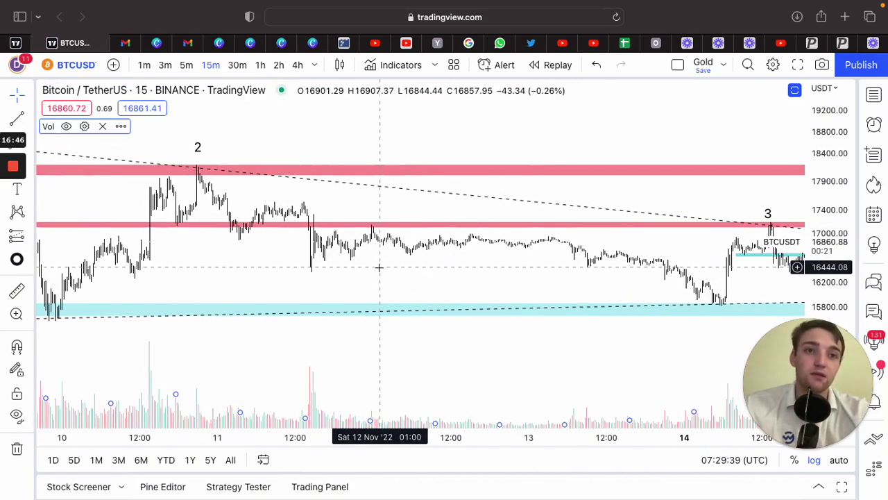
scroll(441, 271, right, 10)
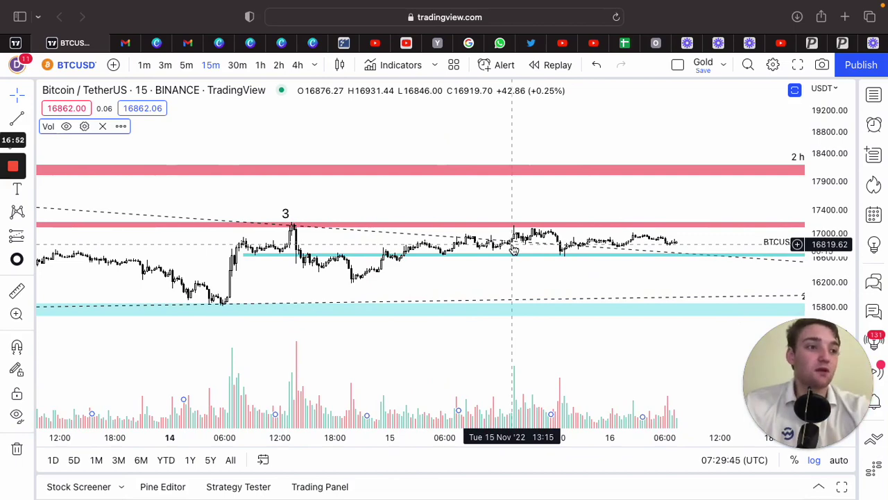
scroll(656, 263, down, 1)
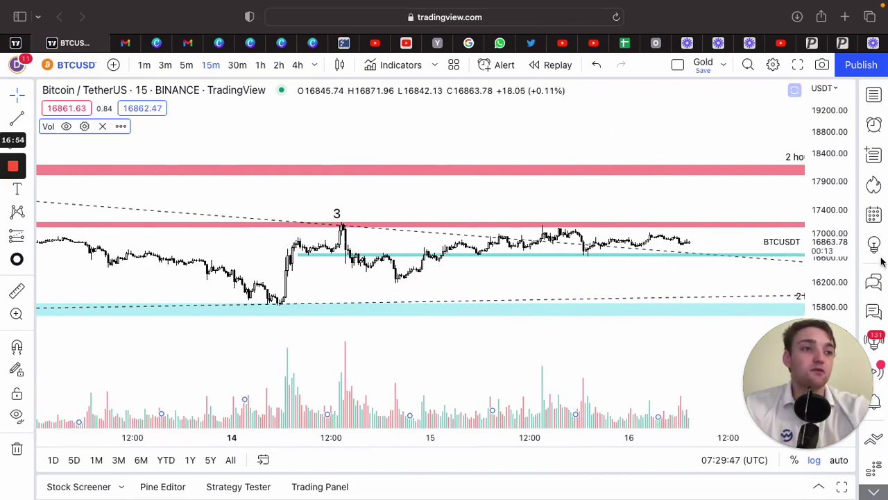
- Enlarge the price range around the lower red zone and examine how price reacts there from 14 to 16 November
drag(824, 222, 823, 174)
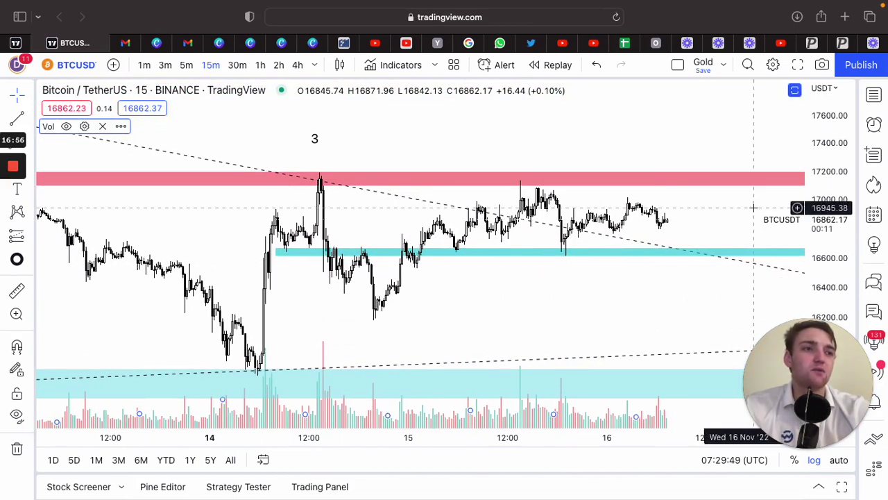
scroll(727, 218, right, 3)
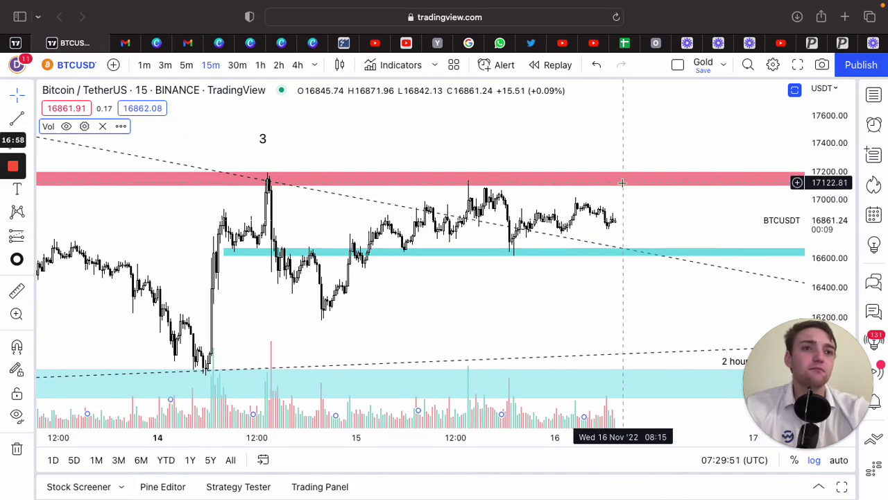
drag(520, 135, 537, 125)
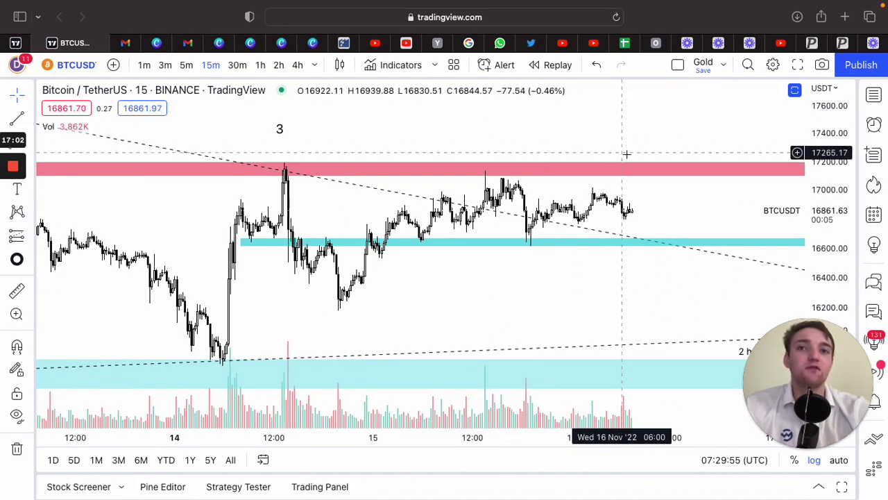
scroll(525, 155, left, 3)
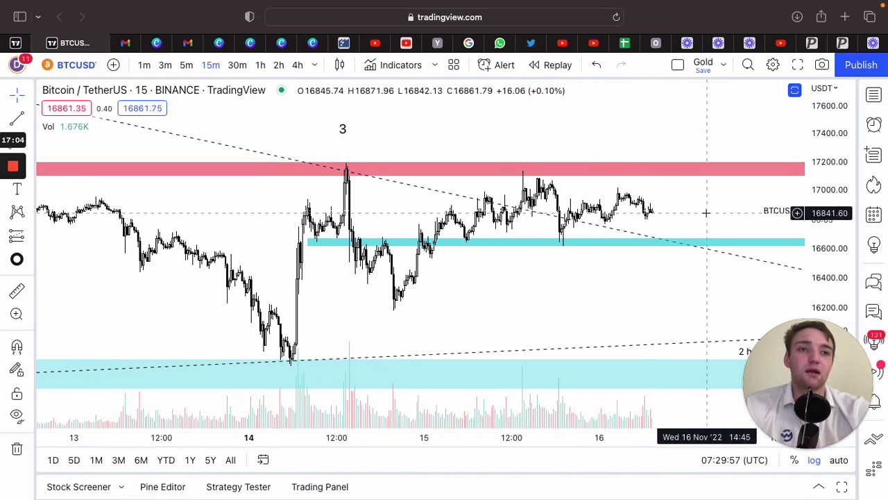
scroll(705, 213, left, 3)
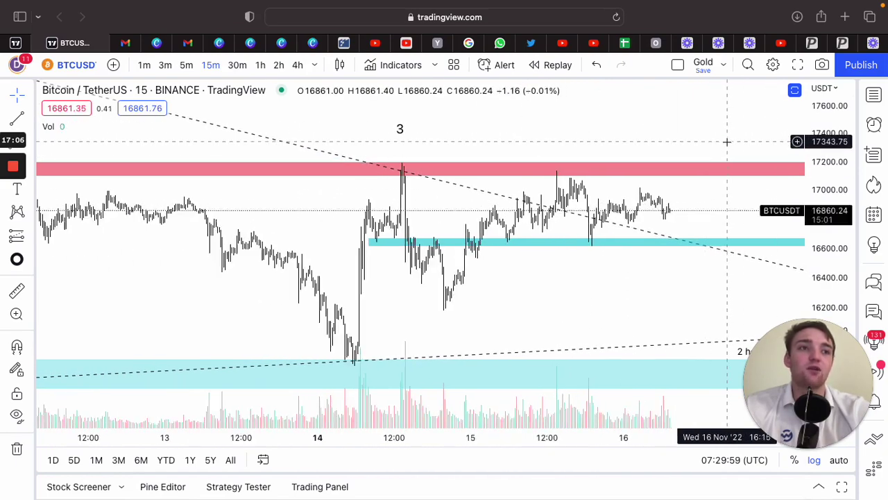
scroll(725, 141, right, 5)
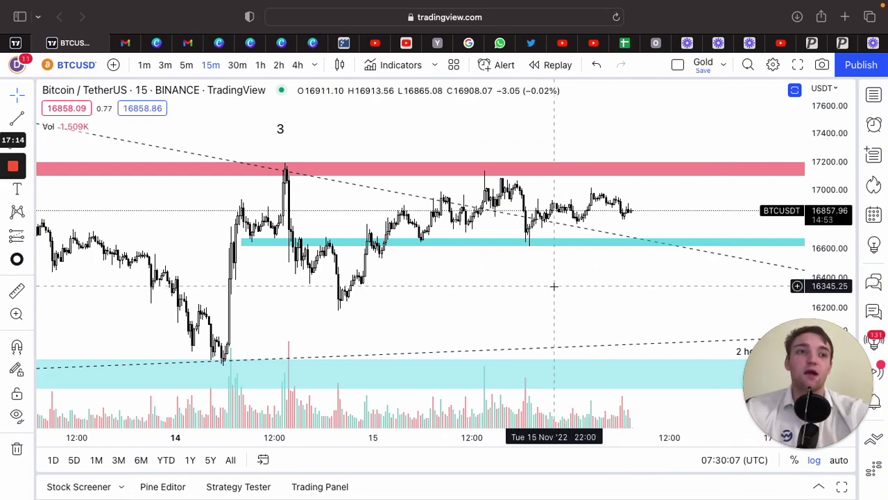
- Examine the price touches of the narrow teal support zone between 14 and 16 November
scroll(555, 285, left, 3)
click(467, 246)
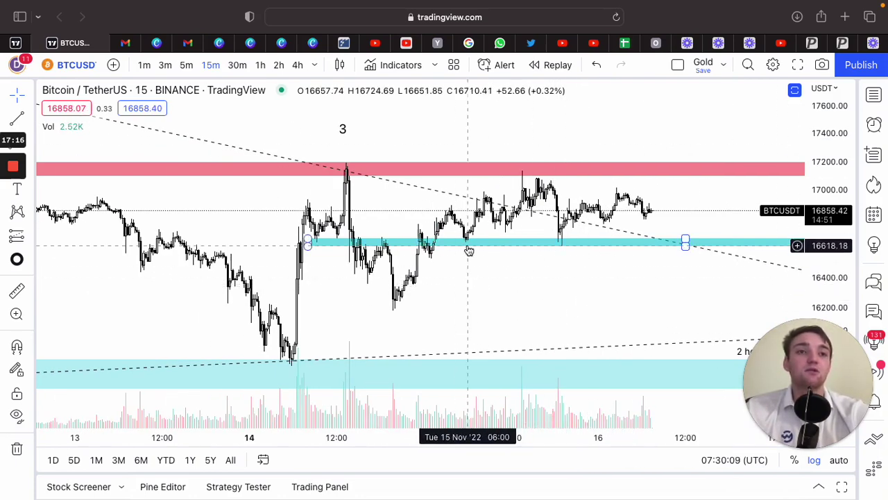
scroll(467, 253, left, 1)
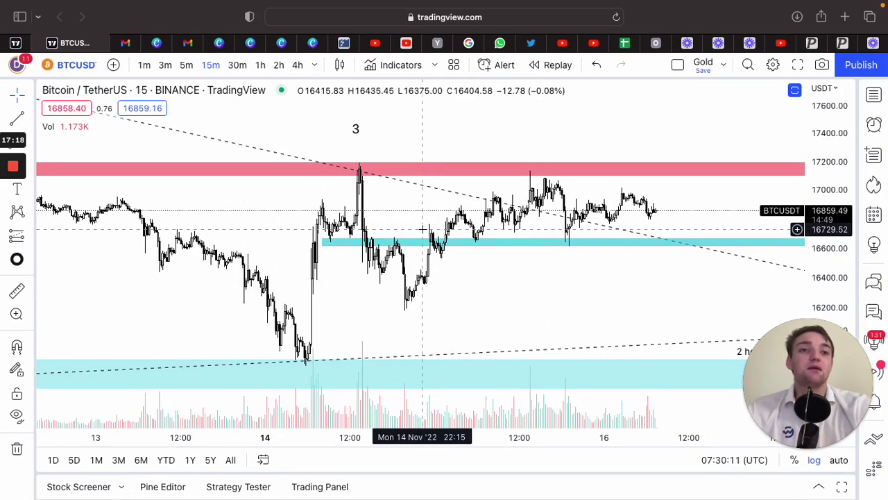
click(347, 243)
scroll(349, 246, left, 3)
scroll(349, 248, right, 6)
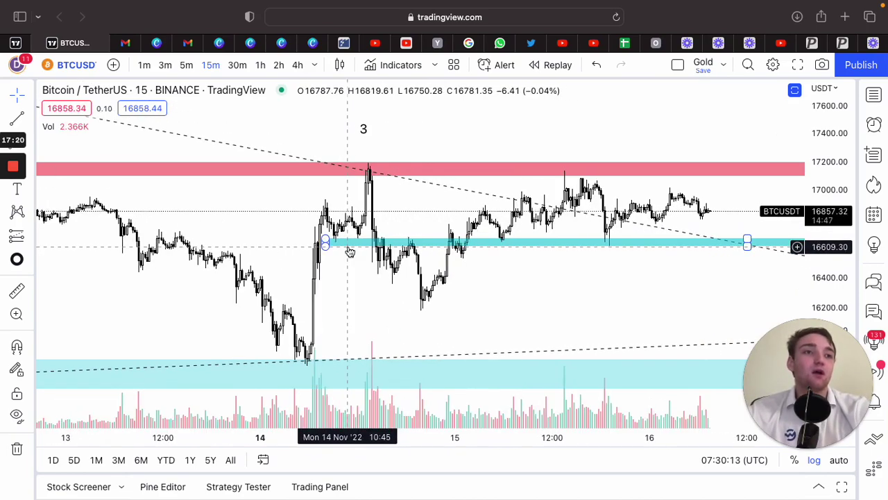
scroll(350, 251, right, 4)
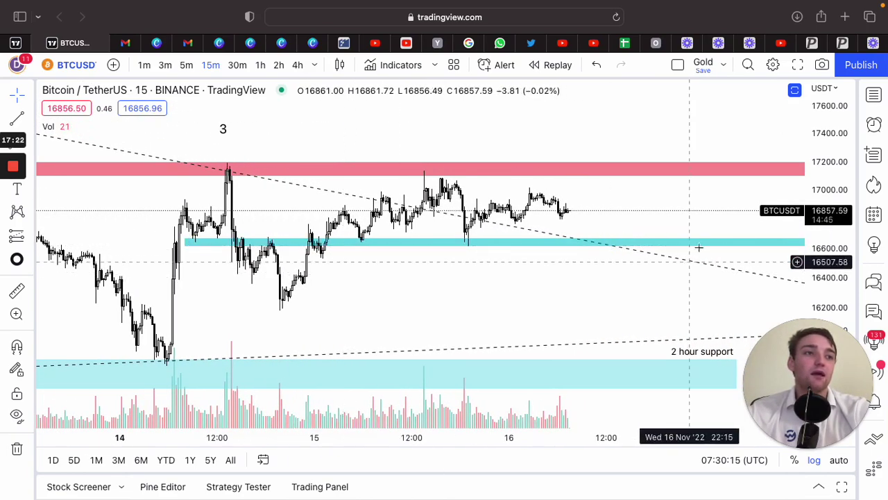
- Sketch two freehand price paths from the latest candle: one bouncing off the teal zone, one breaking below, retesting it and falling further
scroll(798, 226, down, 3)
scroll(797, 225, up, 2)
scroll(850, 222, up, 6)
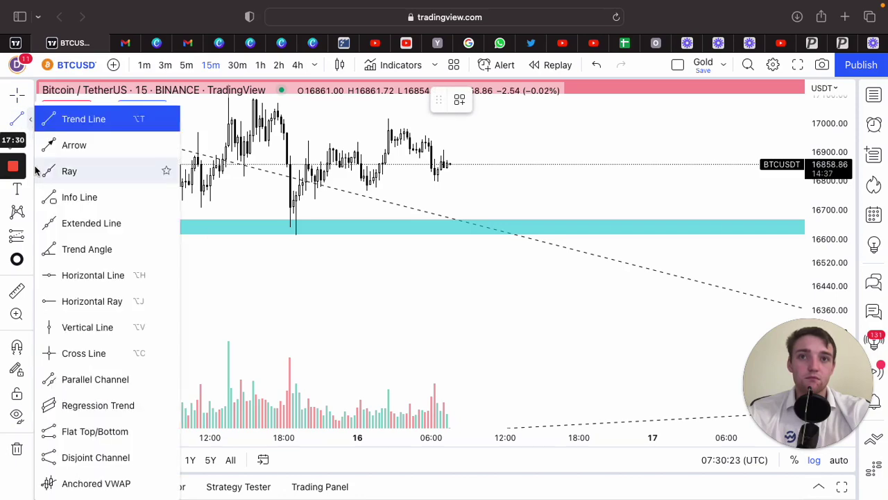
mouse_move(33, 168)
click(69, 167)
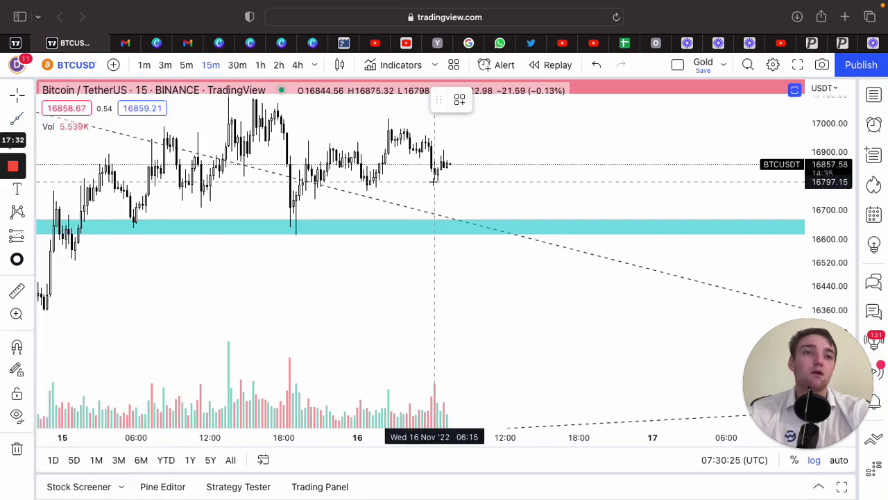
mouse_move(444, 165)
mouse_down()
mouse_move(482, 216)
mouse_move(517, 134)
mouse_up()
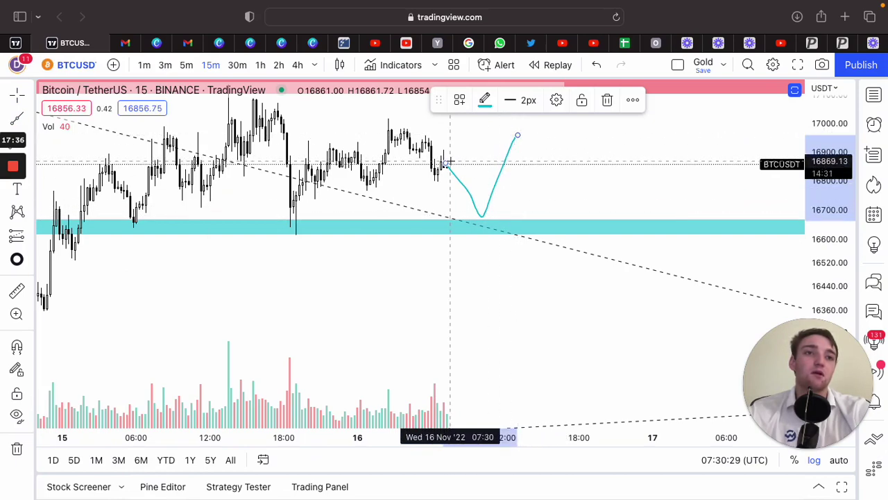
mouse_move(449, 166)
mouse_down()
mouse_move(515, 265)
mouse_move(531, 236)
mouse_move(619, 322)
mouse_up()
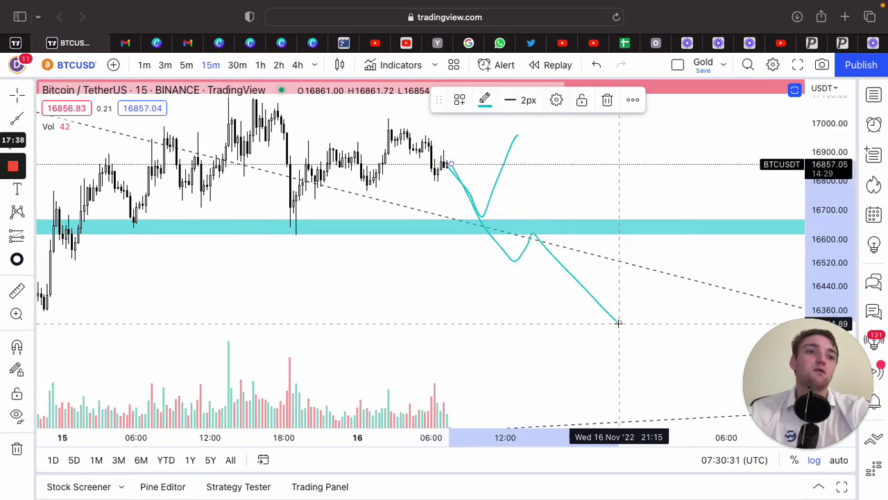
- Remove both sketched price paths and bring more of the earlier price history into view
key(Delete)
click(509, 153)
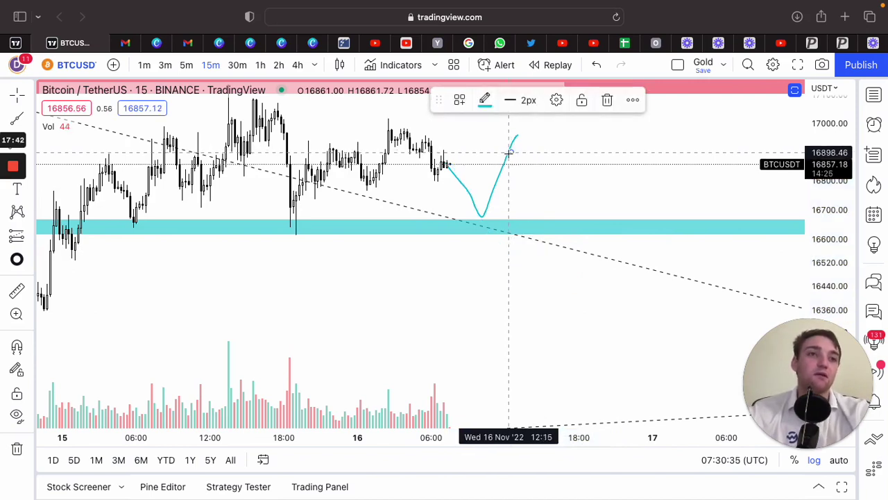
key(Escape)
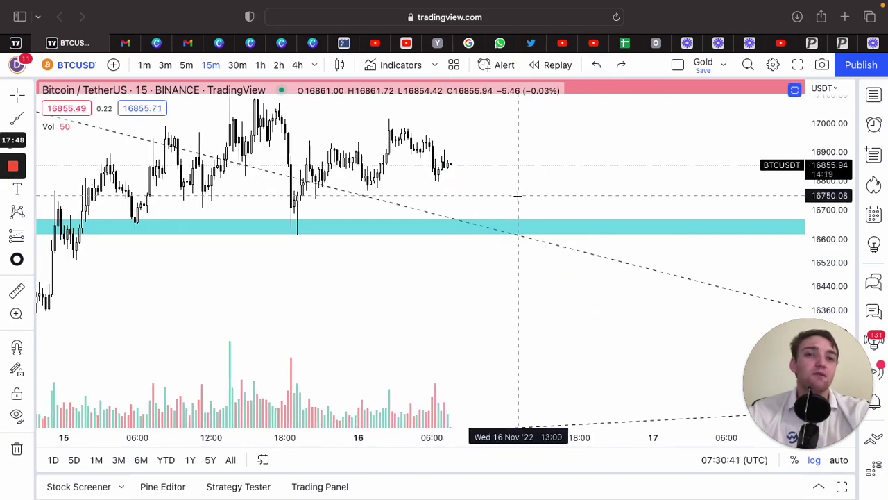
scroll(518, 197, down, 2)
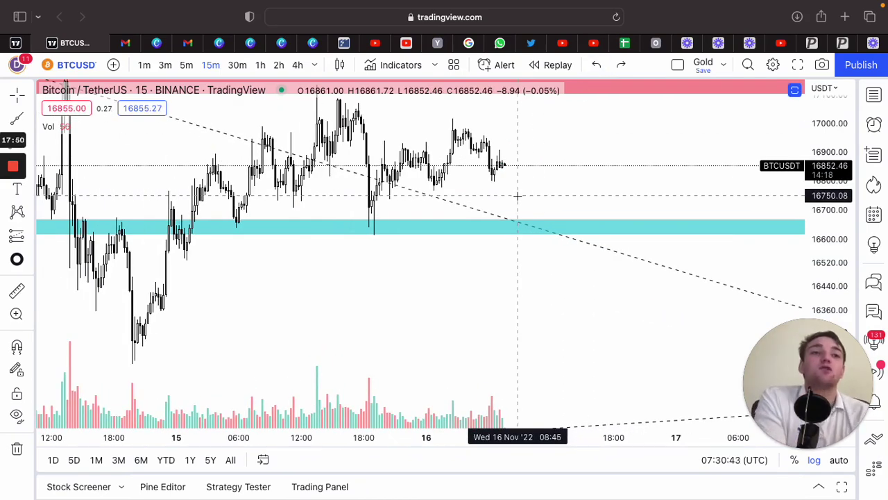